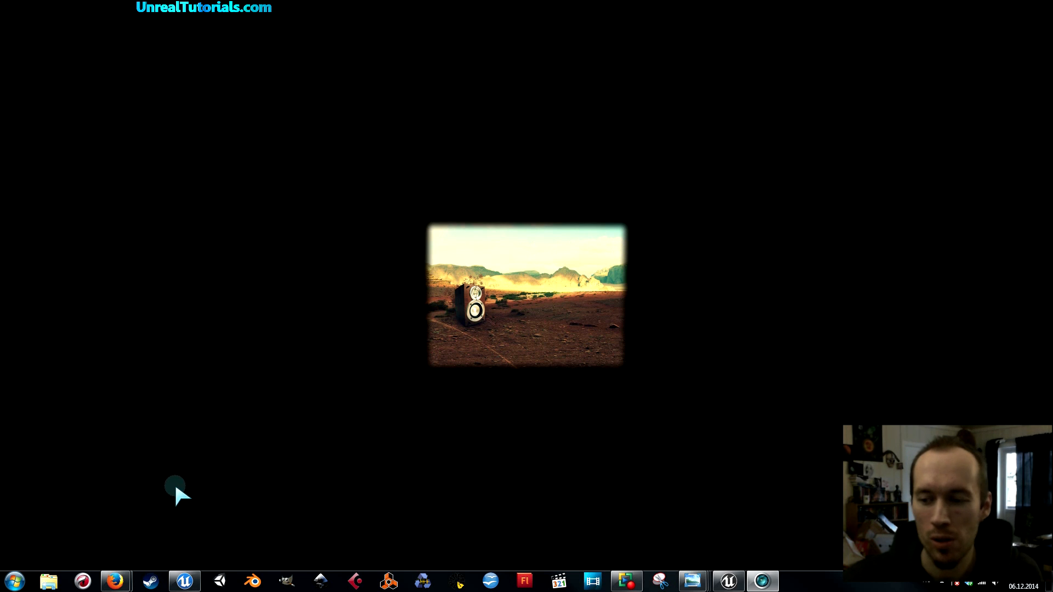
Step: Switch to Firefox and look over the YouTube page of the Unreal Engine 4 main menu tutorial
mouse_move(115, 581)
click(176, 542)
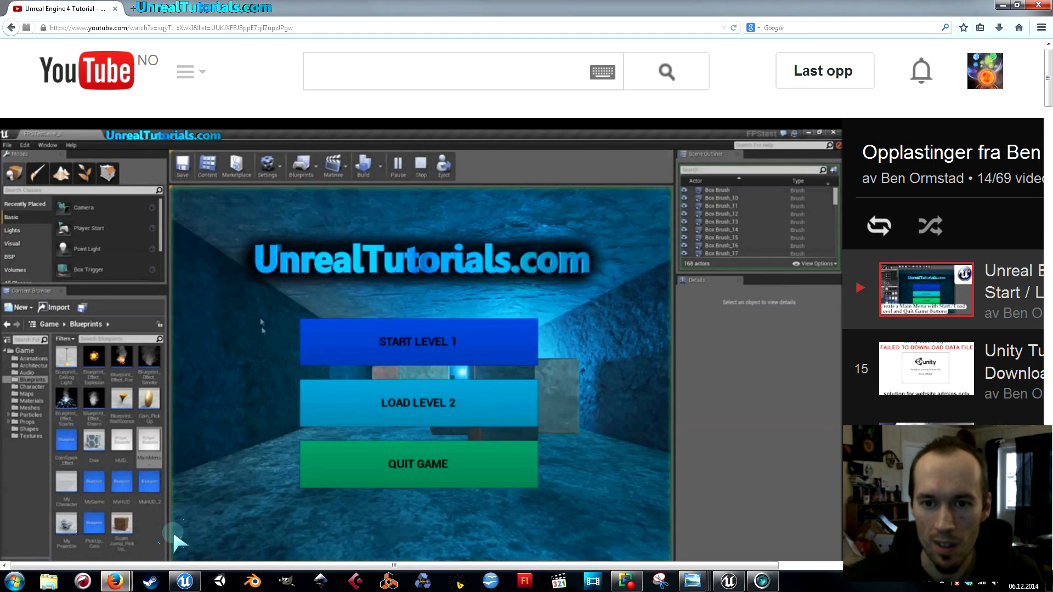
scroll(117, 242, down, 3)
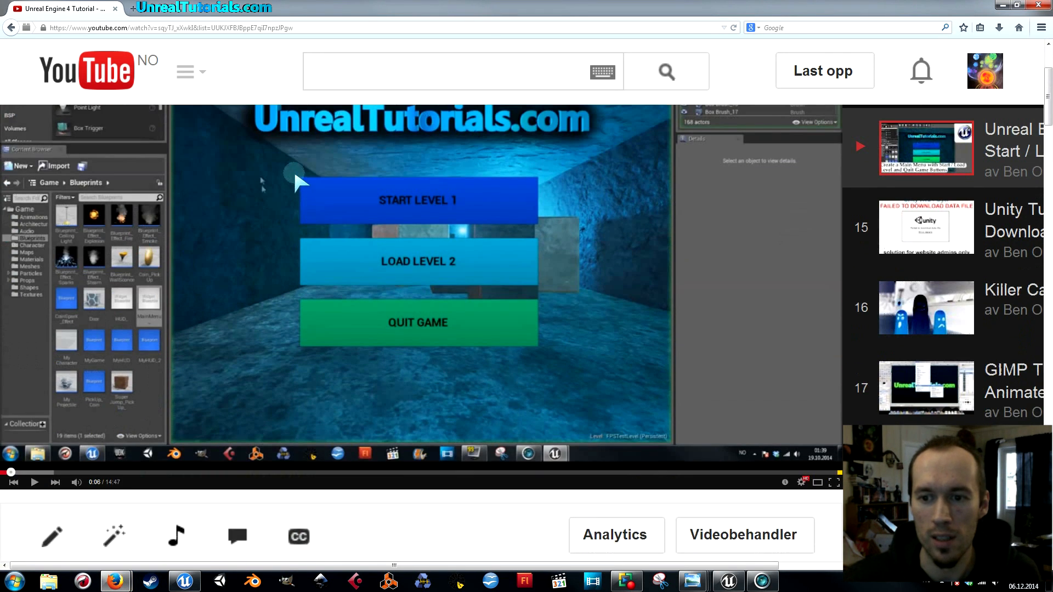
scroll(239, 273, down, 3)
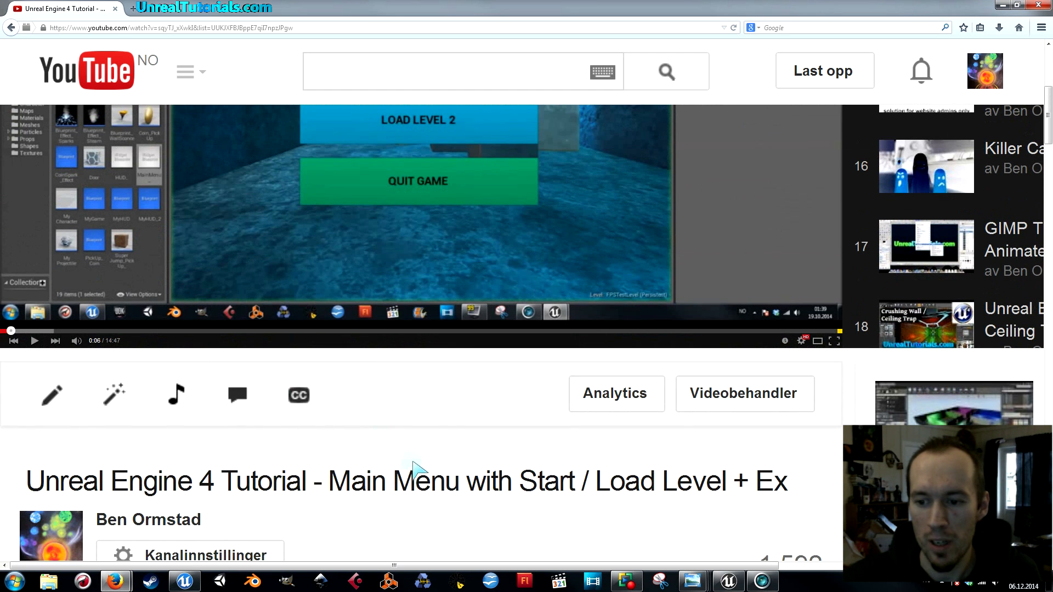
scroll(433, 427, up, 3)
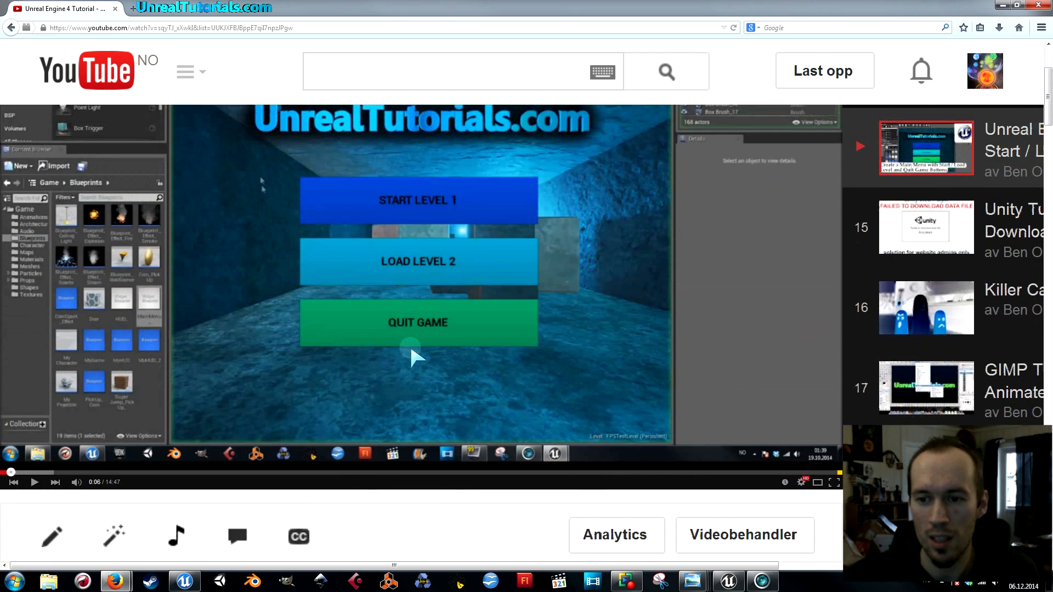
scroll(409, 346, up, 3)
scroll(405, 338, down, 3)
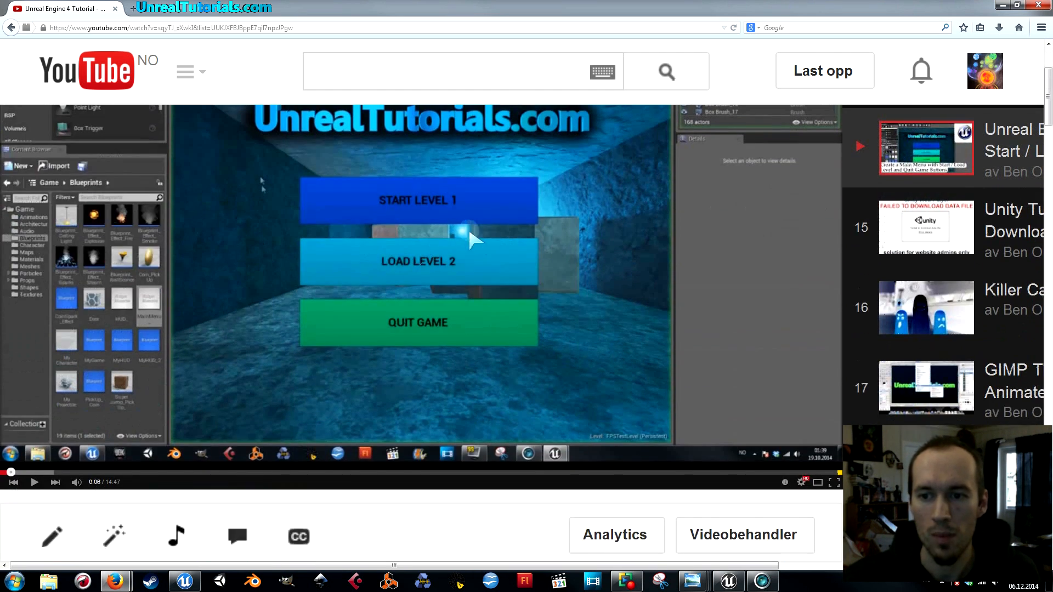
scroll(469, 237, up, 3)
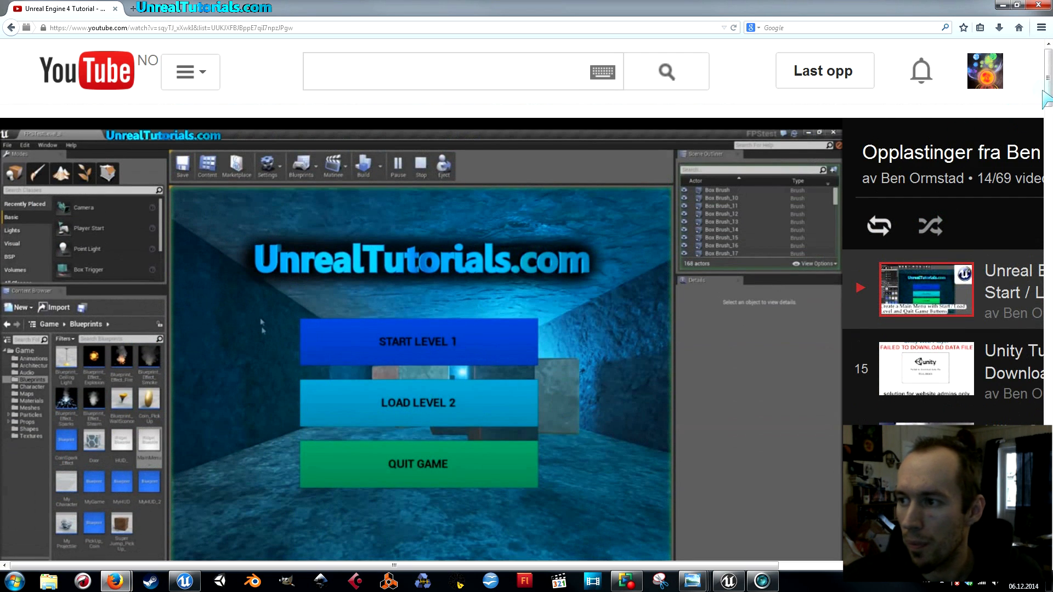
Step: Find the viewer comment about "Remove from Viewpoint" not working and highlight its sentences on the buttons remaining on screen
scroll(1043, 92, down, 2)
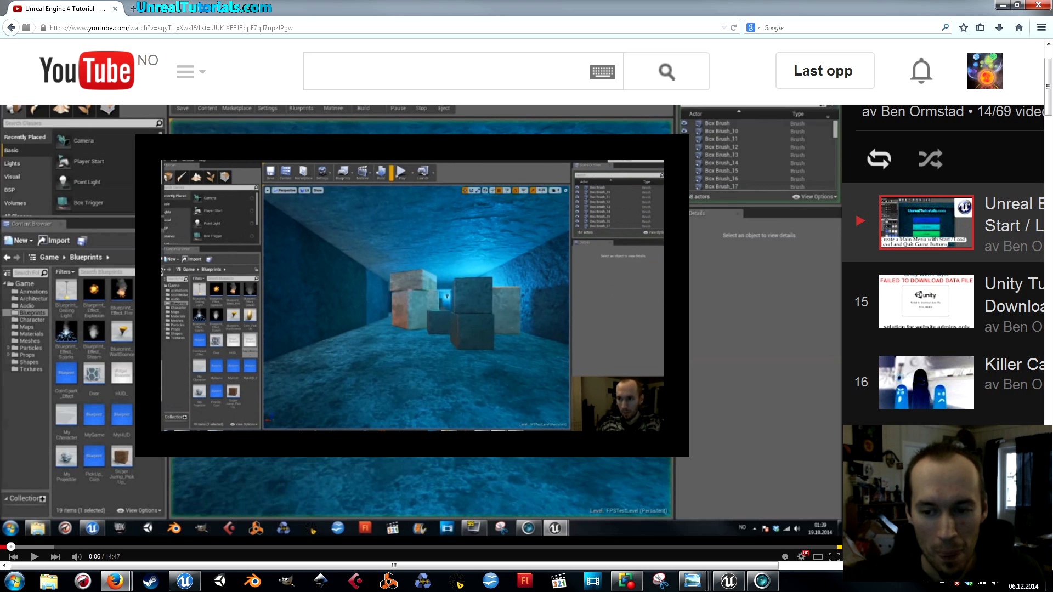
scroll(522, 337, down, 6)
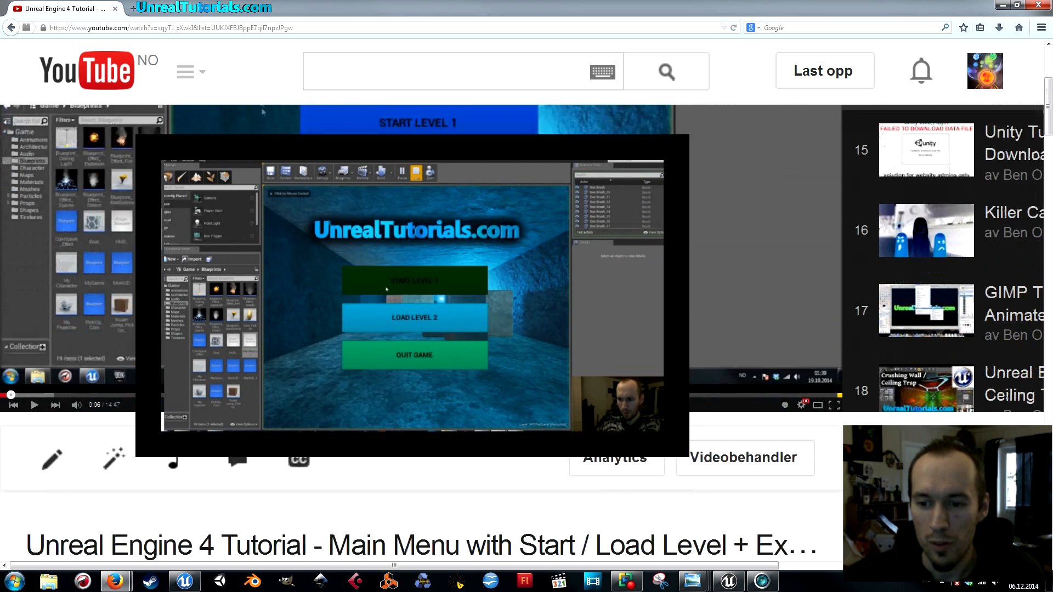
scroll(522, 337, down, 13)
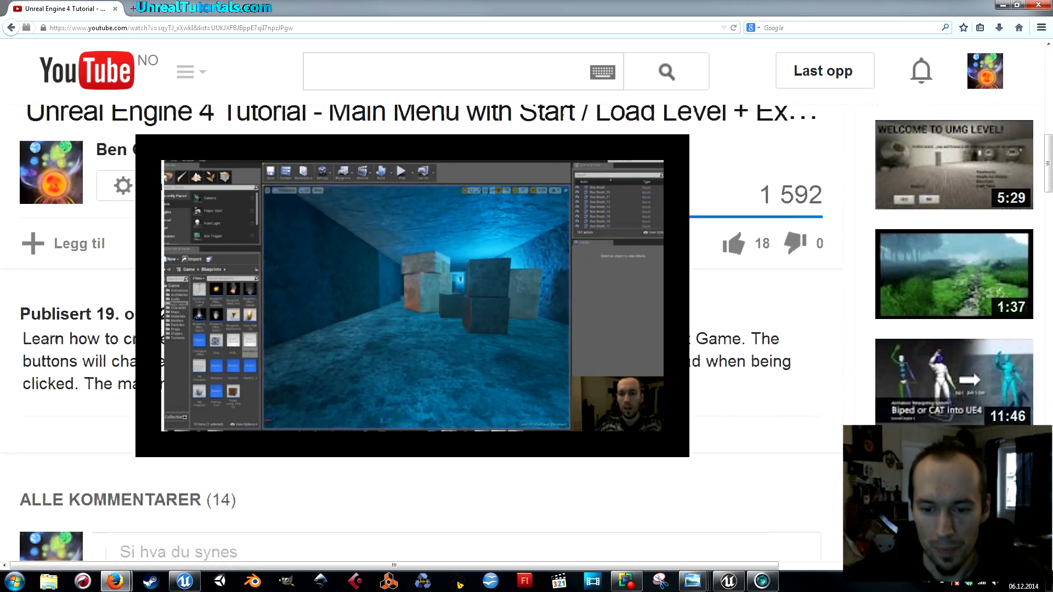
scroll(524, 221, down, 14)
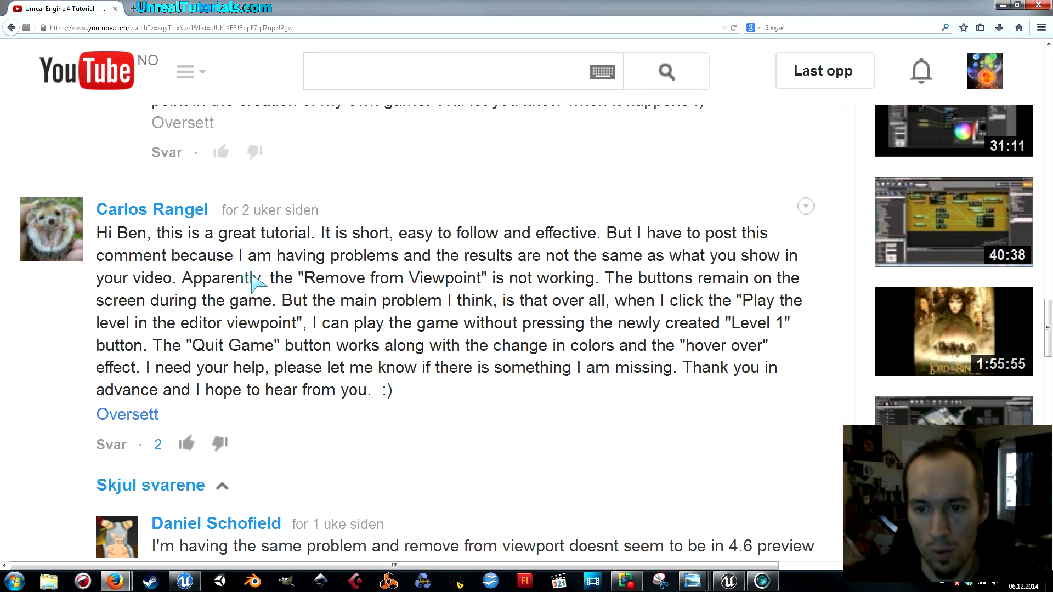
drag(182, 277, 264, 300)
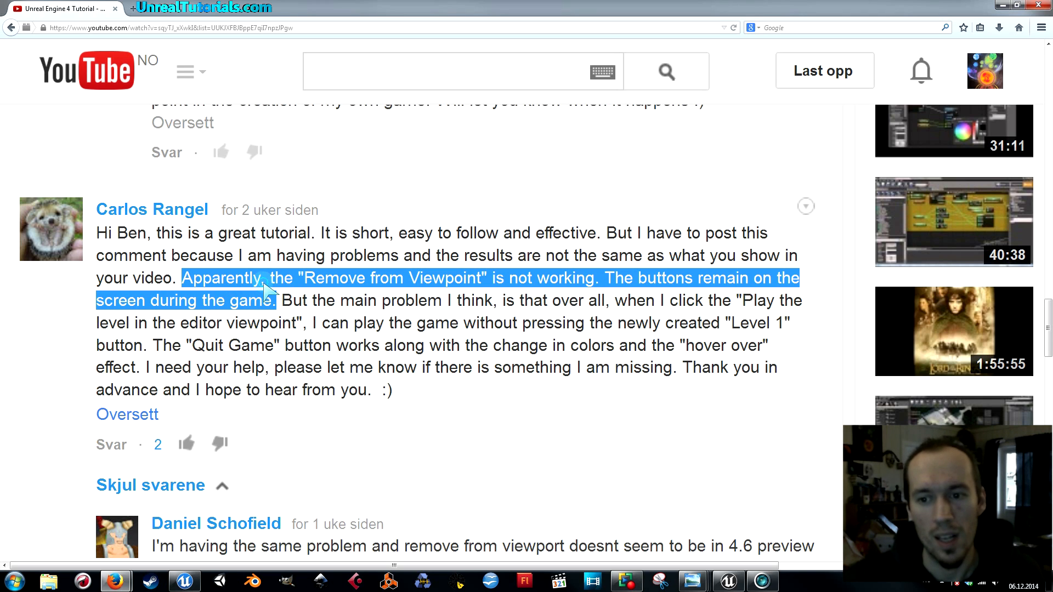
click(262, 284)
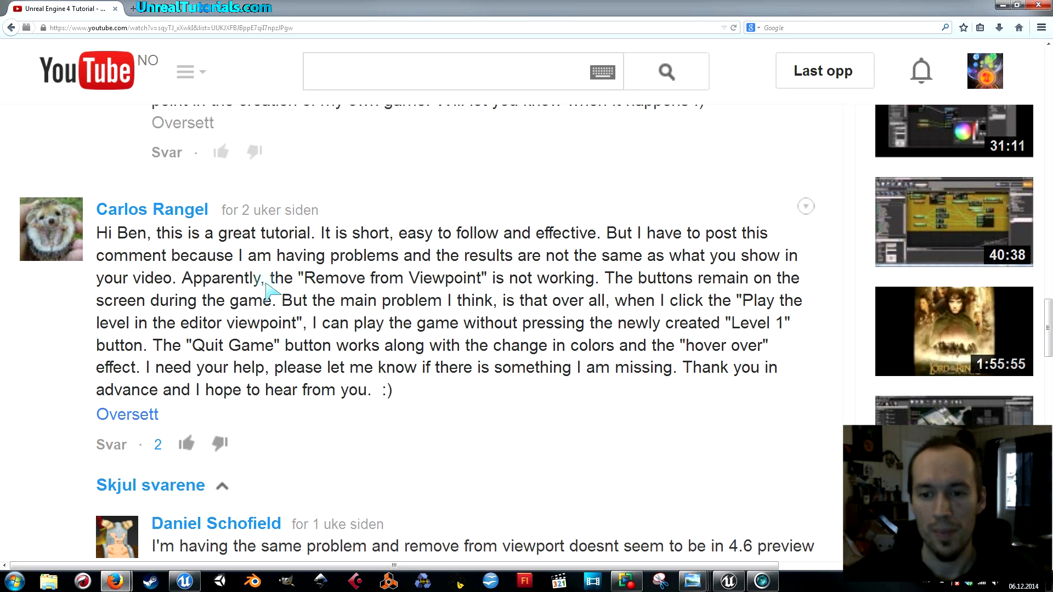
Step: Read the replies to the comment, highlighting the advice on removing by parent after the level load
scroll(336, 282, down, 3)
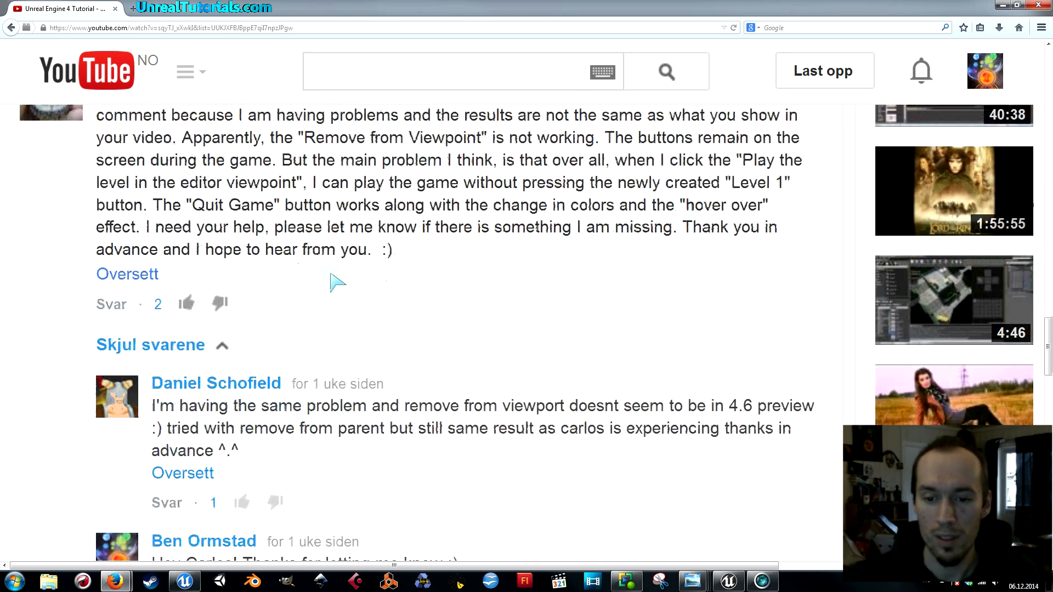
scroll(433, 392, down, 4)
scroll(457, 378, down, 5)
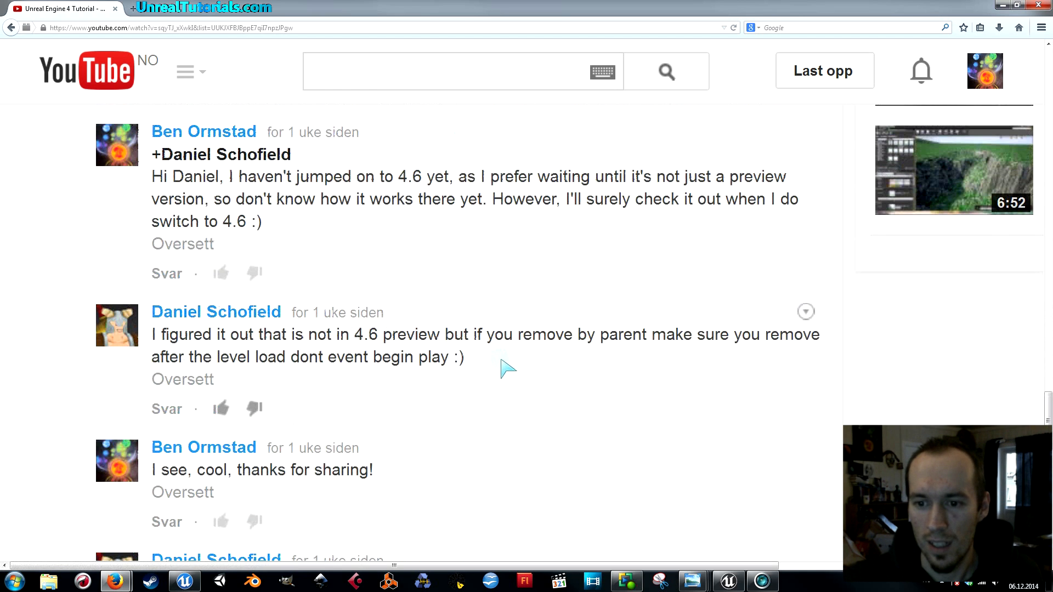
drag(469, 333, 454, 360)
click(526, 360)
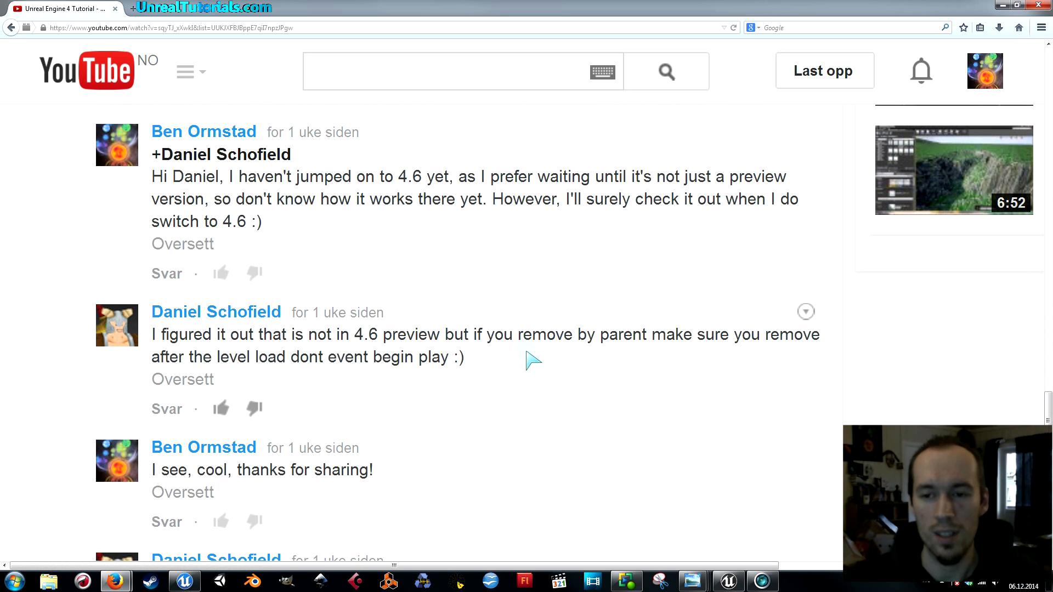
Step: Return to the original comment and highlight the part about playing without using the "Level 1" button
scroll(526, 360, up, 10)
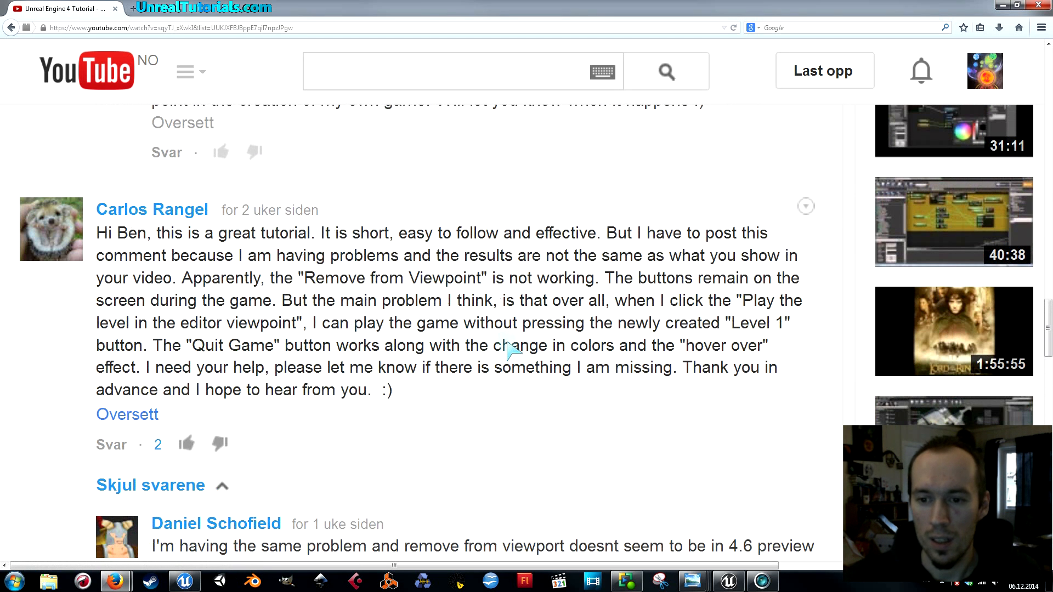
drag(281, 300, 458, 308)
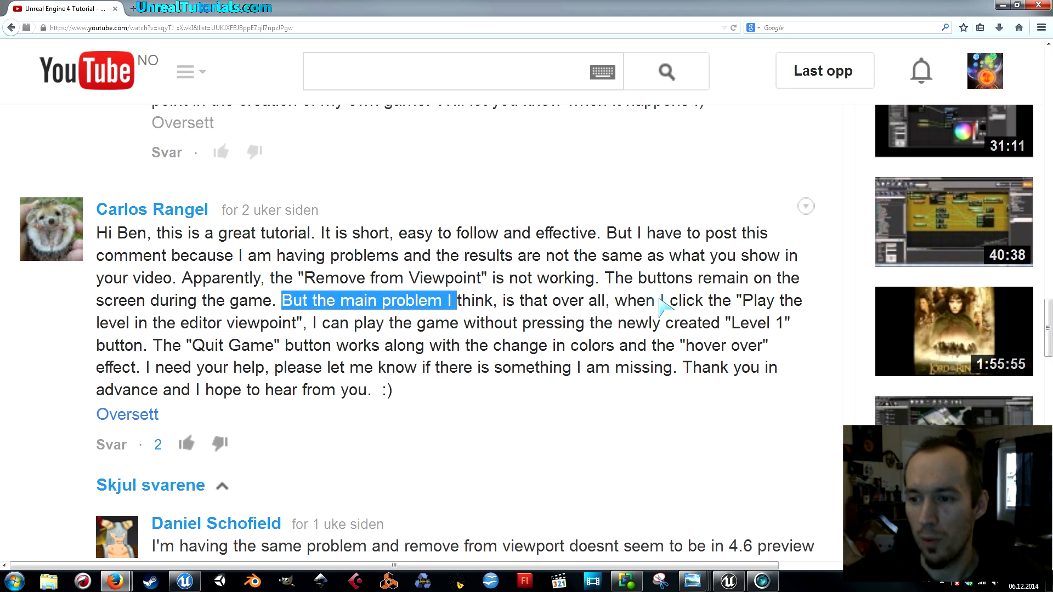
drag(660, 300, 144, 351)
click(172, 288)
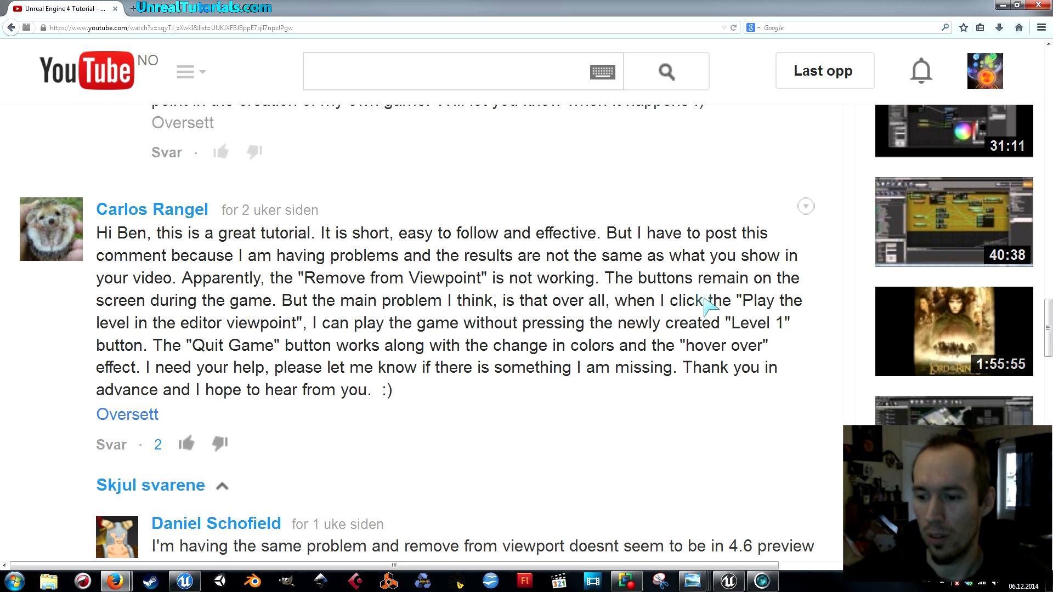
Step: Minimise the browser, switch to the WeightlessHorror project in Unreal Editor and play the level in the selected viewport
click(1000, 5)
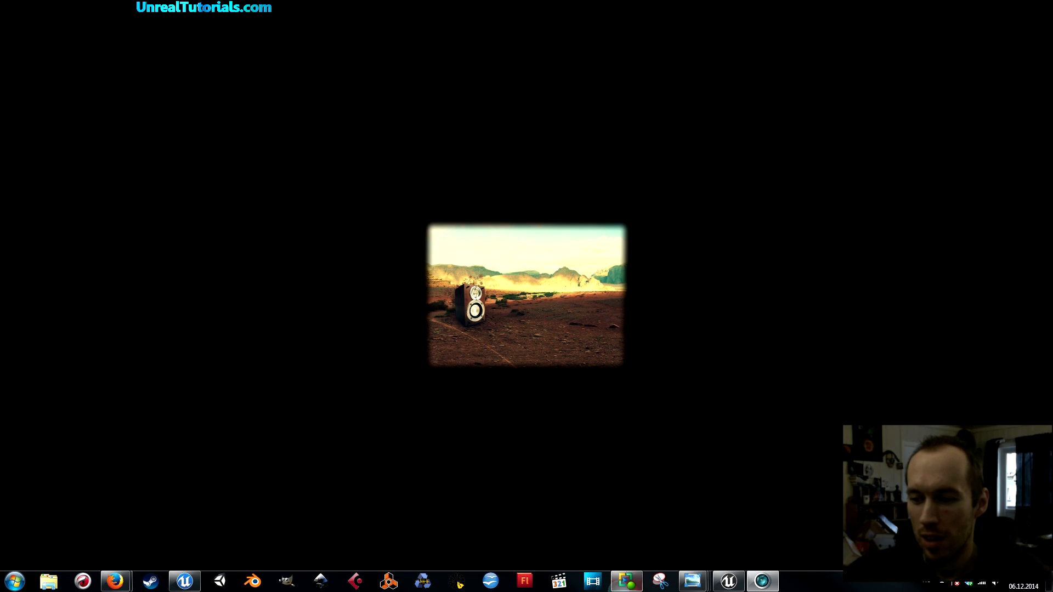
click(728, 581)
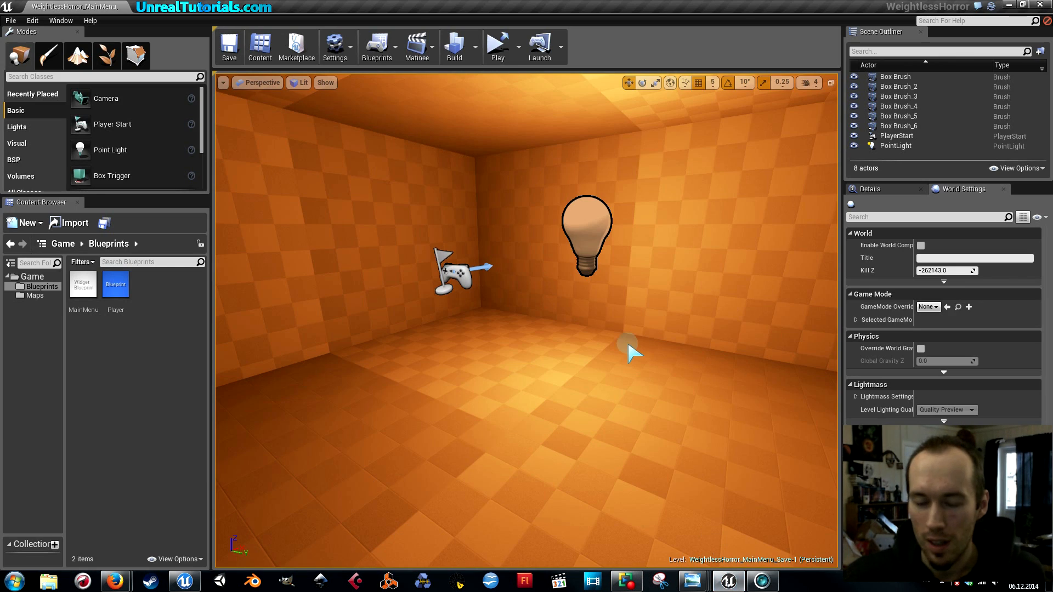
mouse_move(592, 337)
right_down()
mouse_move(636, 307)
mouse_move(592, 337)
right_up()
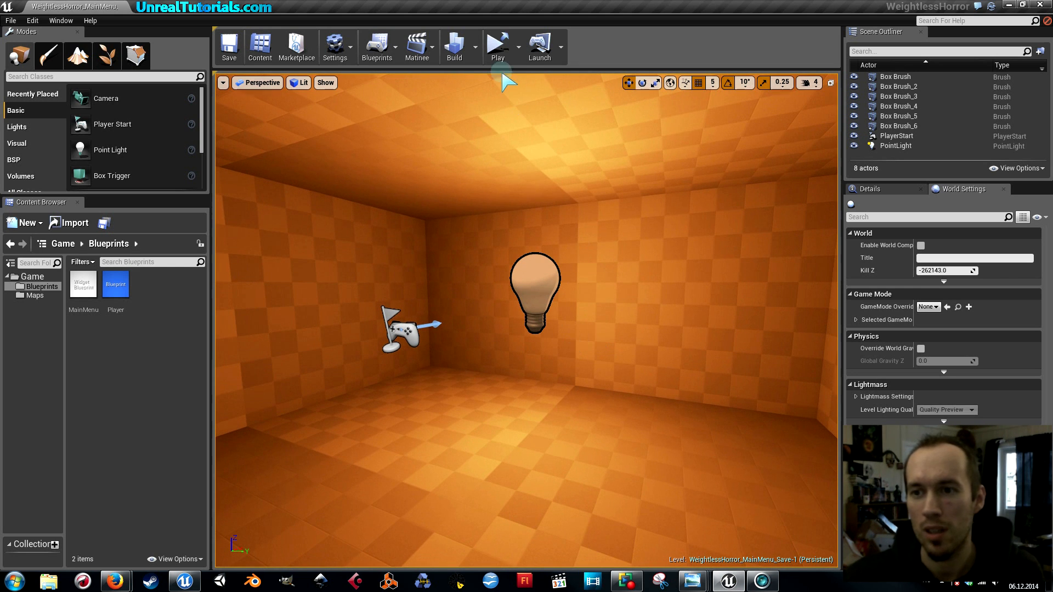
click(518, 47)
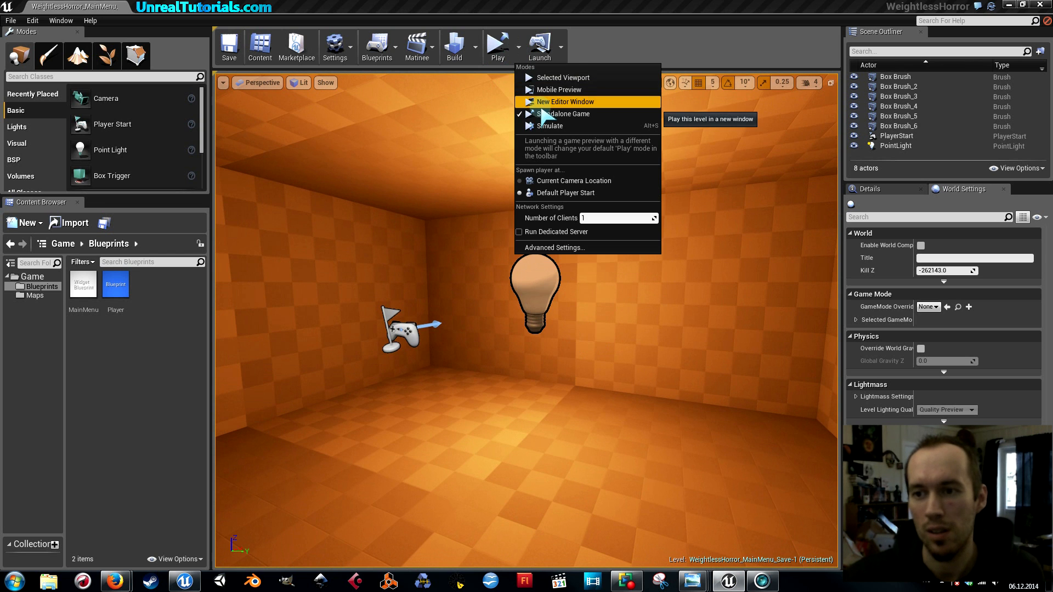
click(545, 78)
Step: Test the running main menu by interacting inside and outside Start Game and looking around the room, and end play with Quit Game
click(454, 206)
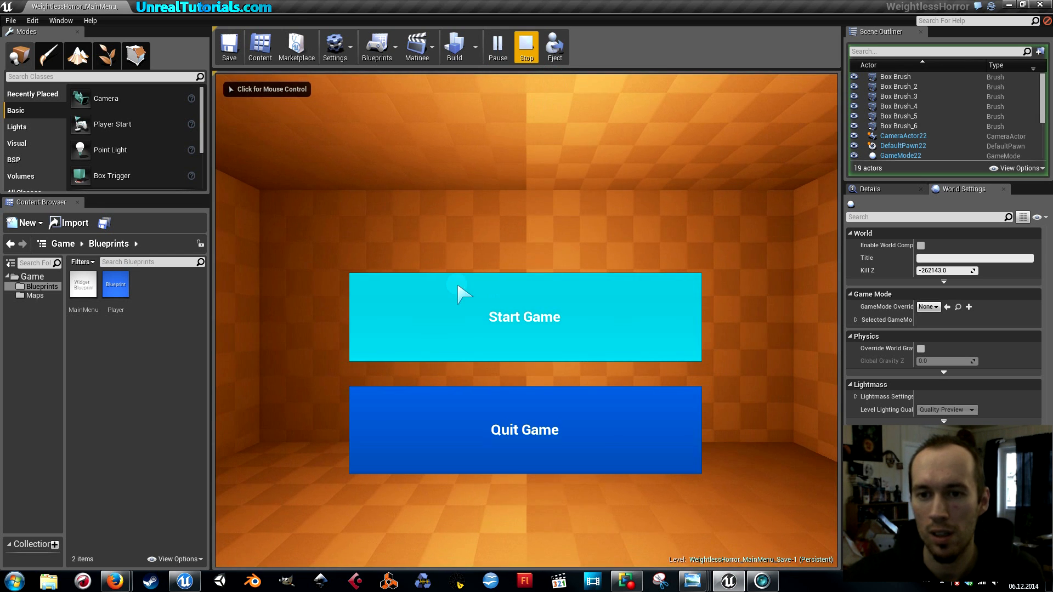
click(459, 349)
click(464, 331)
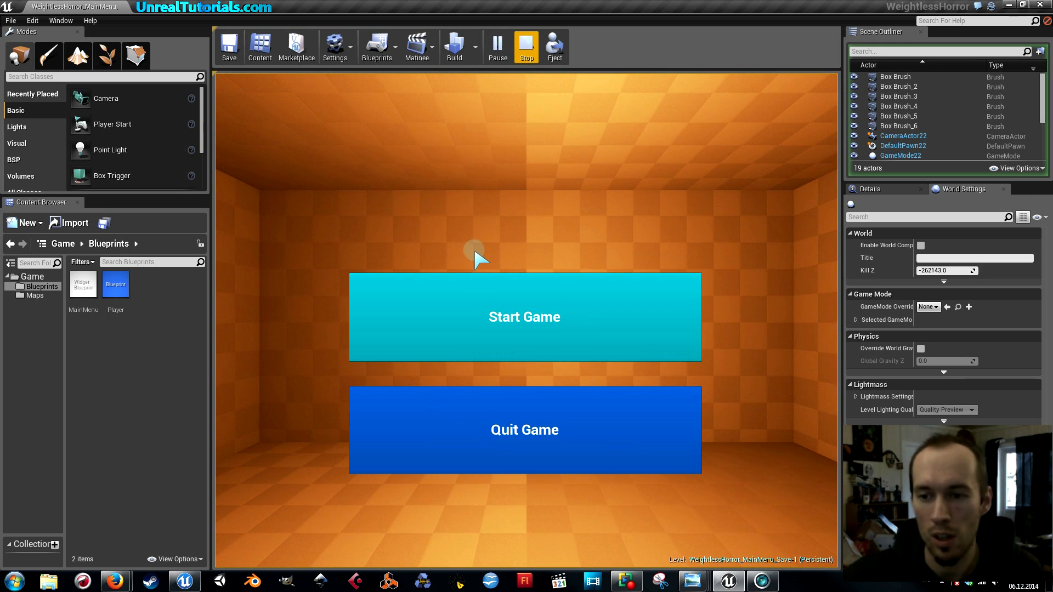
click(453, 227)
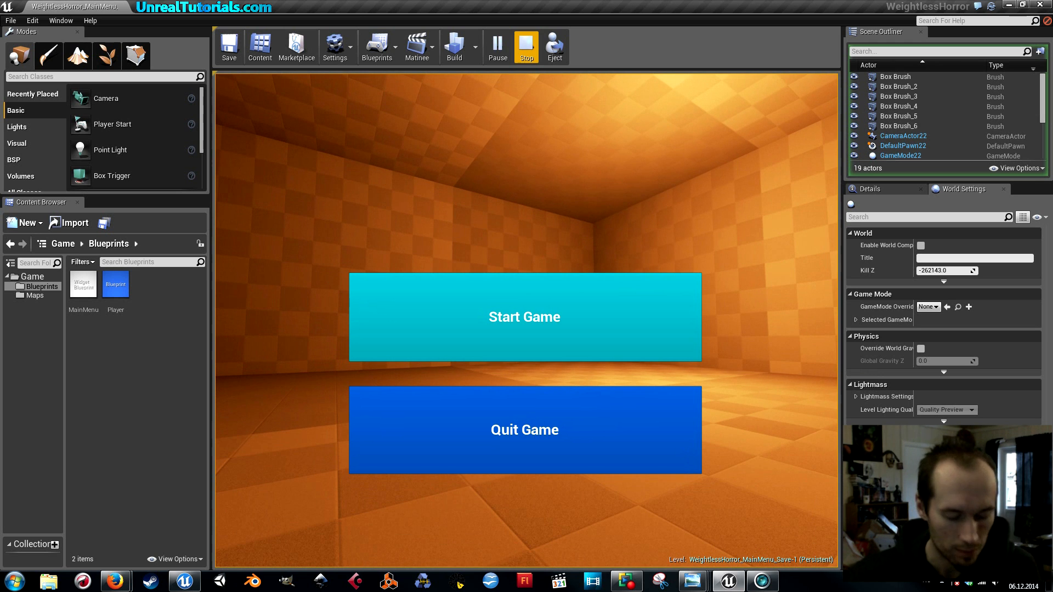
key(super)
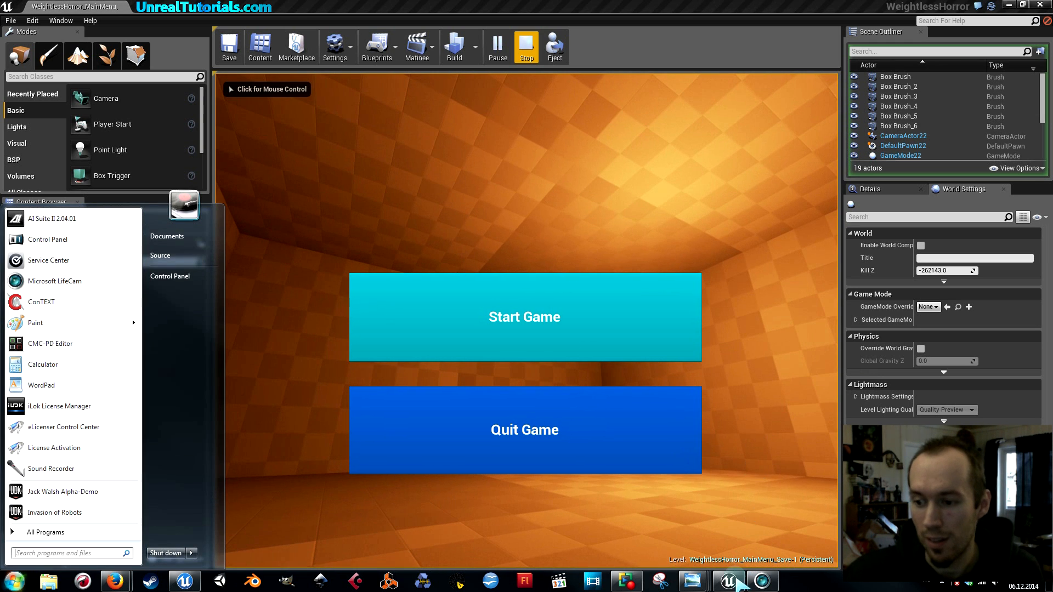
click(616, 464)
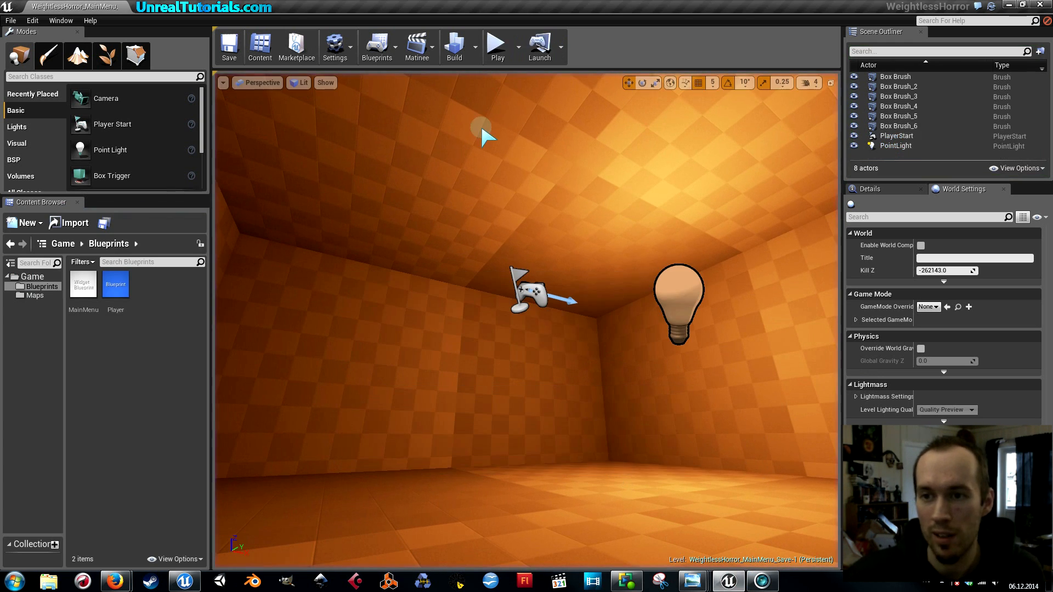
Step: Play the level as a Standalone Game, try looking around behind the menu, and exit with Quit Game
click(518, 47)
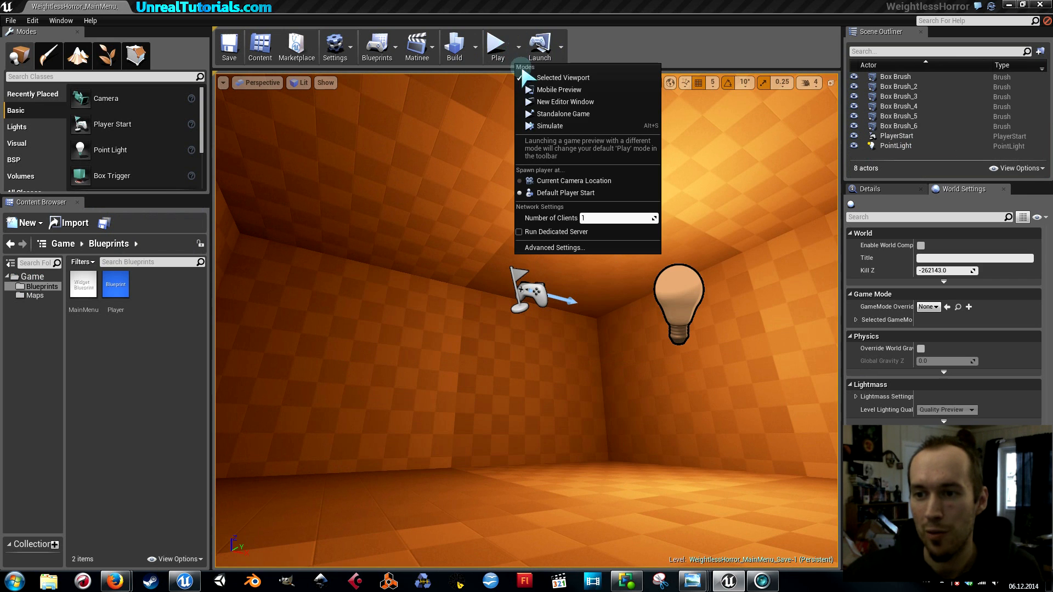
click(544, 115)
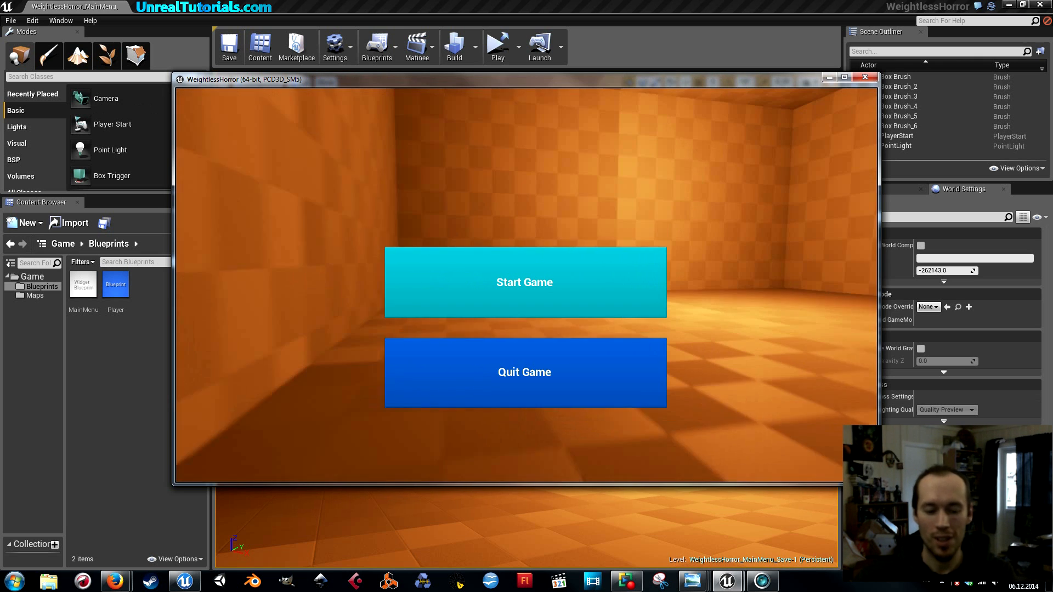
key(super)
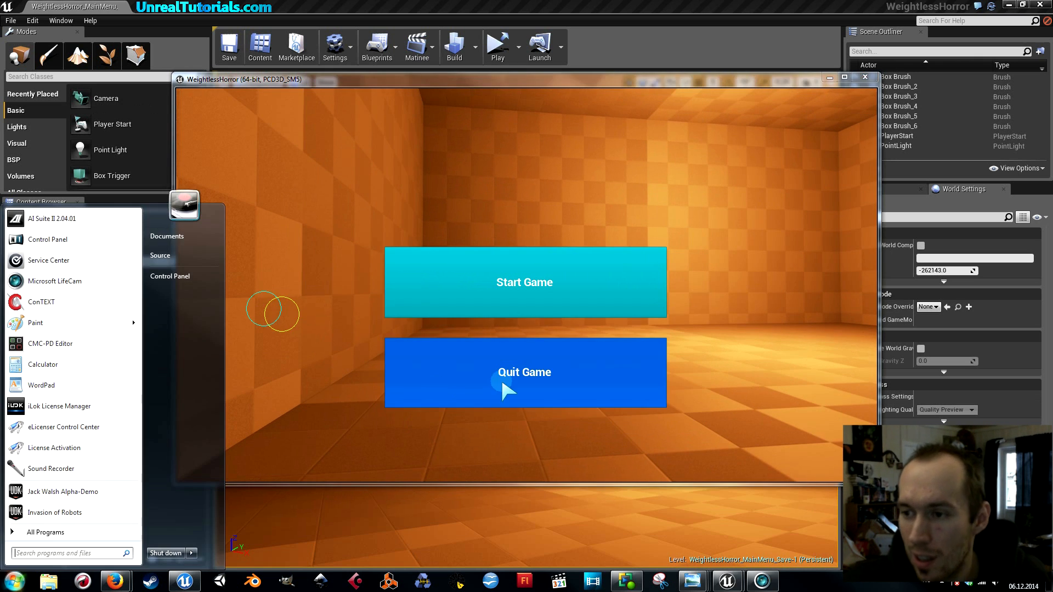
click(618, 351)
Step: Play the level in the selected viewport again and end the session with the menu's Quit Game button
right_drag(612, 350, 592, 386)
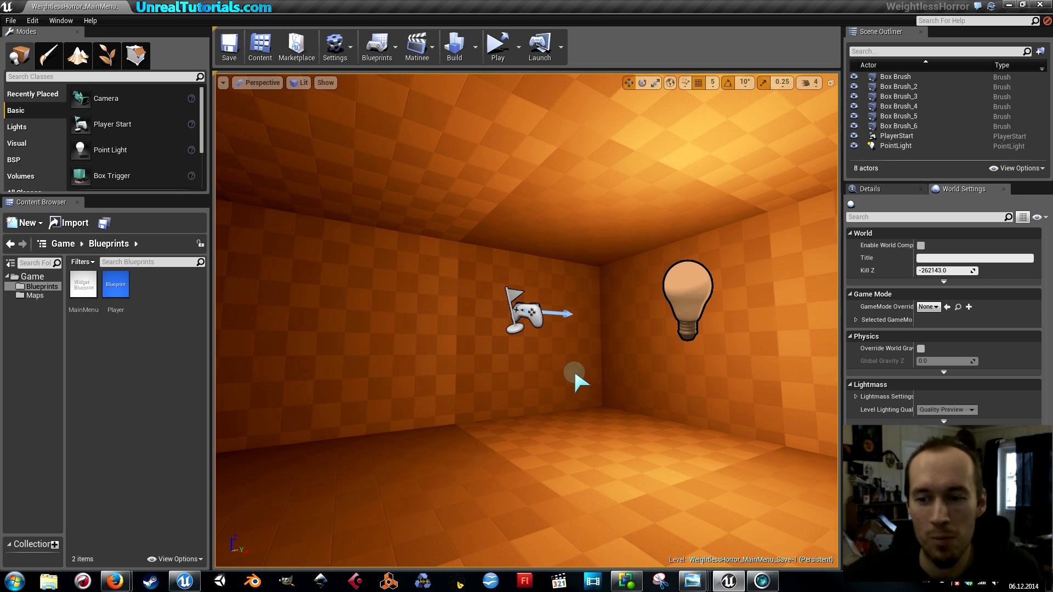
mouse_move(555, 357)
right_down()
mouse_move(504, 362)
mouse_move(559, 359)
mouse_move(581, 370)
mouse_move(551, 353)
mouse_move(562, 354)
right_up()
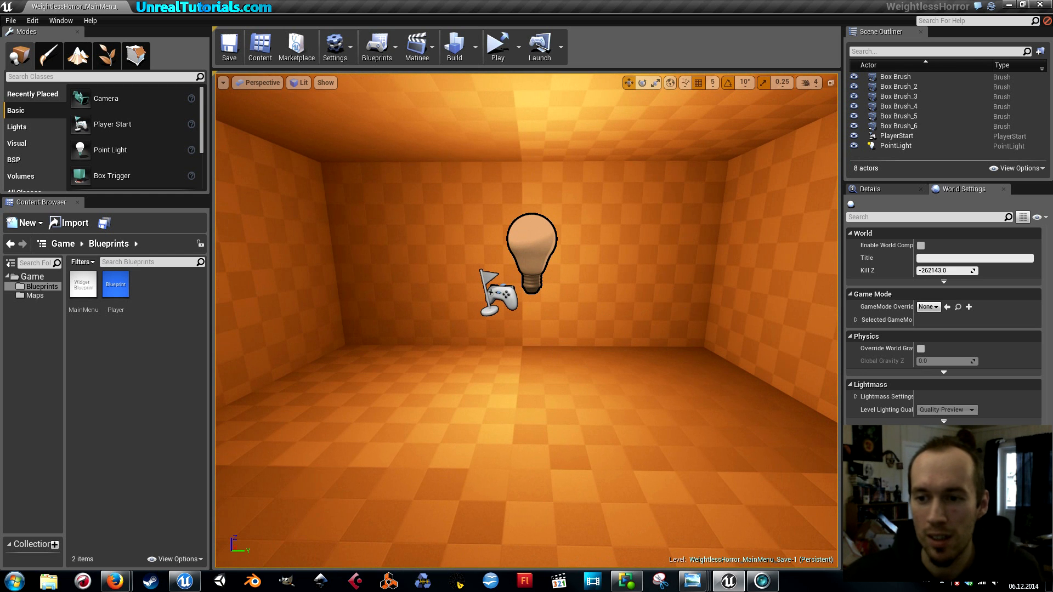
right_drag(562, 354, 598, 326)
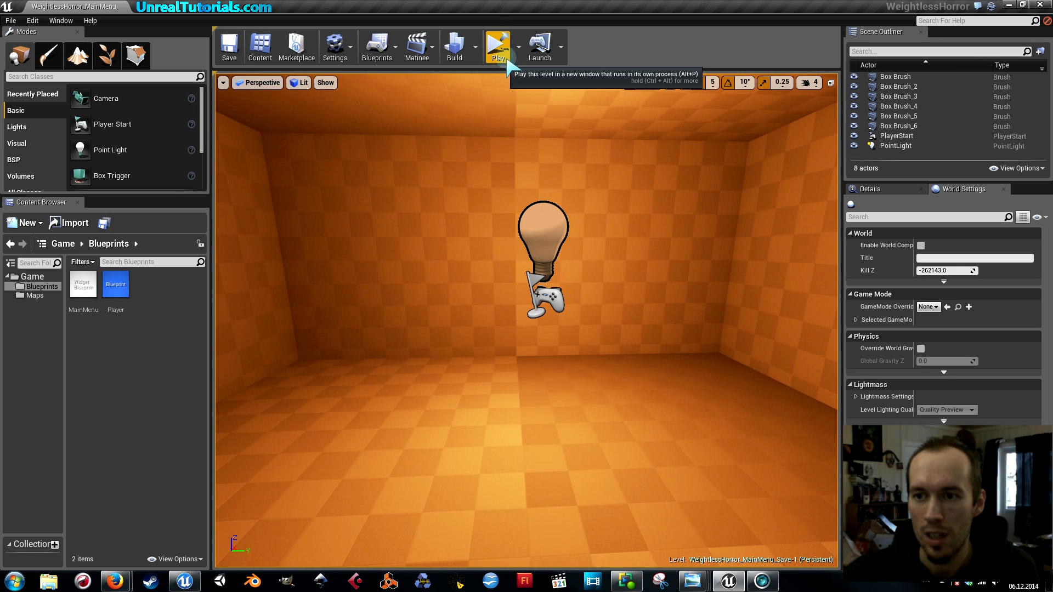
click(518, 46)
click(542, 79)
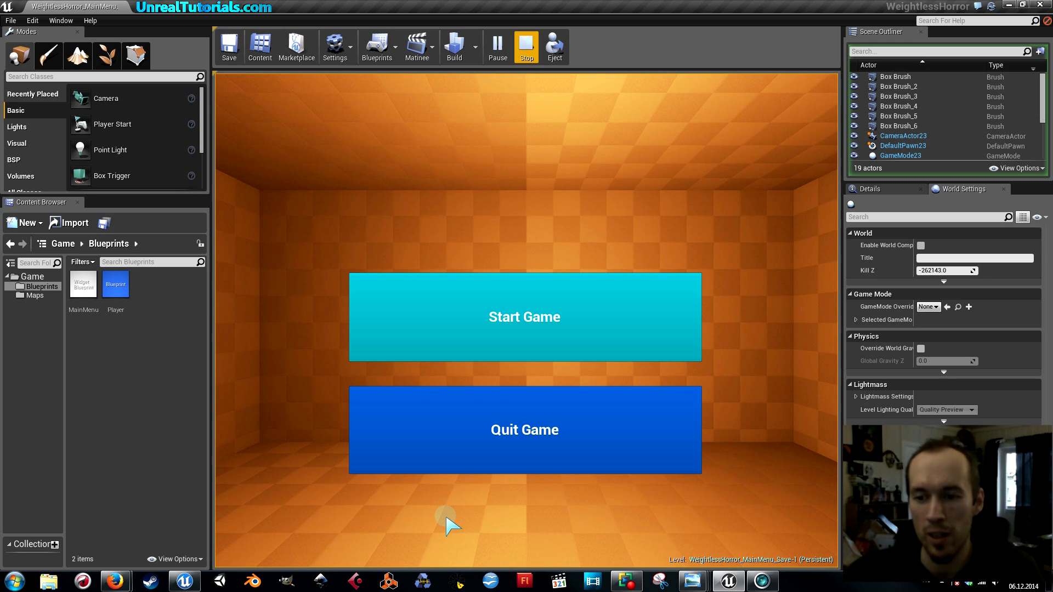
click(421, 442)
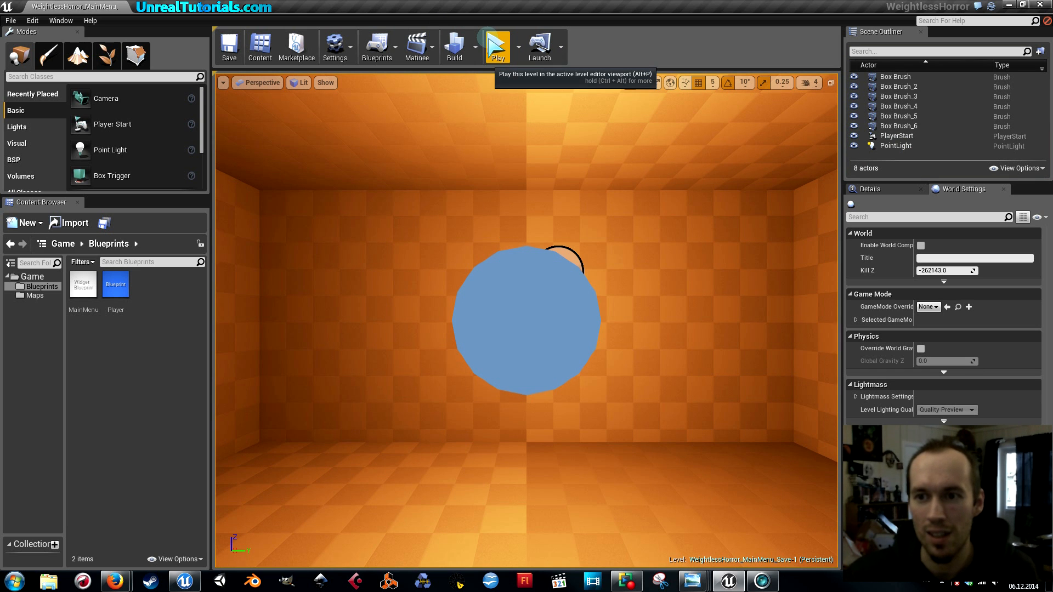
Step: Play the level in the selected viewport, look around behind the main menu and end play with Quit Game
click(496, 52)
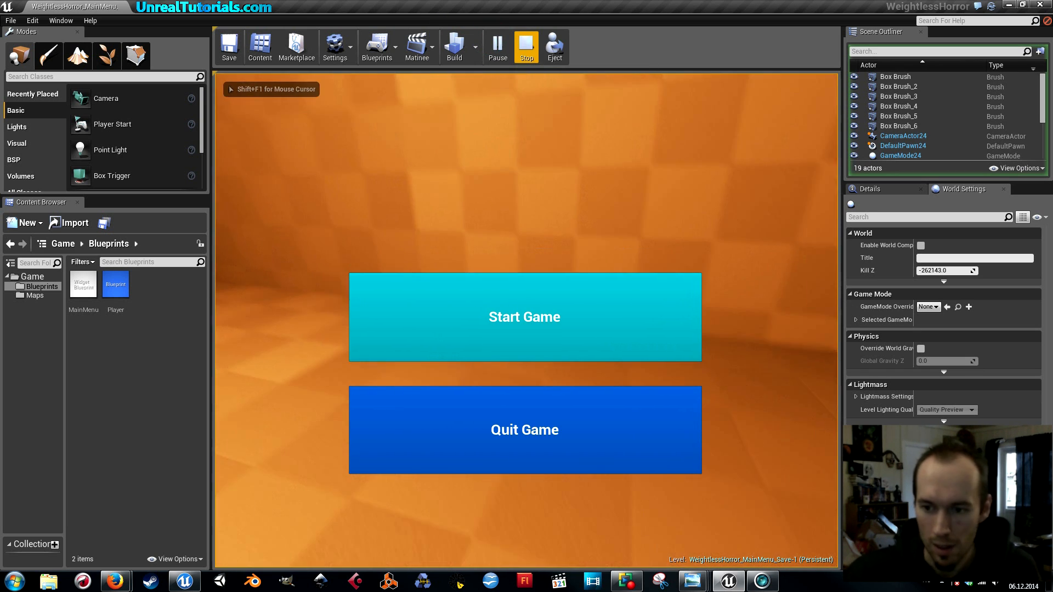
key(super)
click(565, 399)
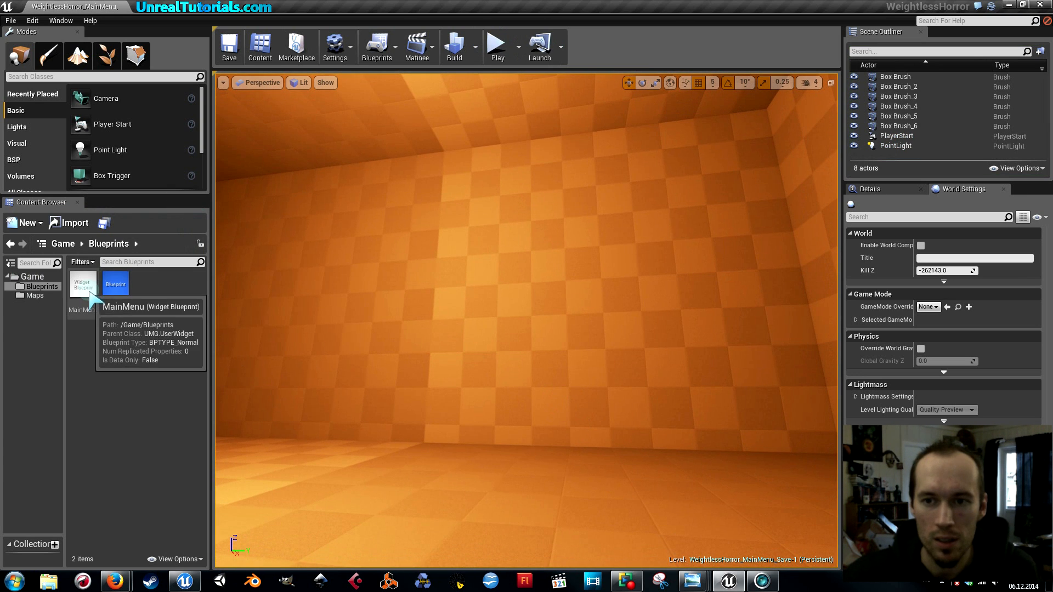
Step: Open the level blueprint in a maximised window and shift the Show Mouse Cursor SET node slightly away from Add to Viewport
click(382, 59)
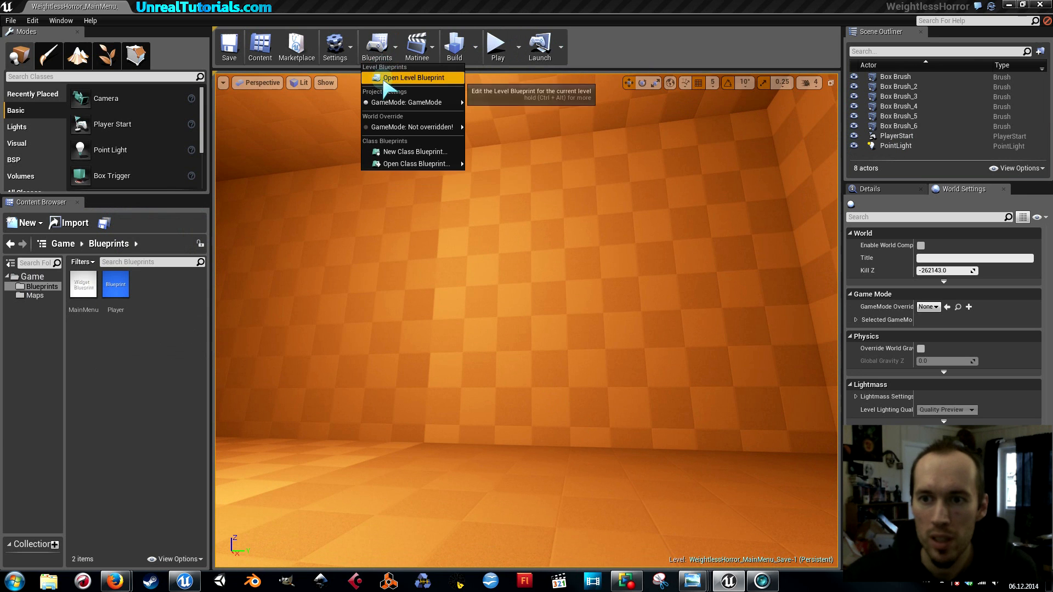
click(394, 77)
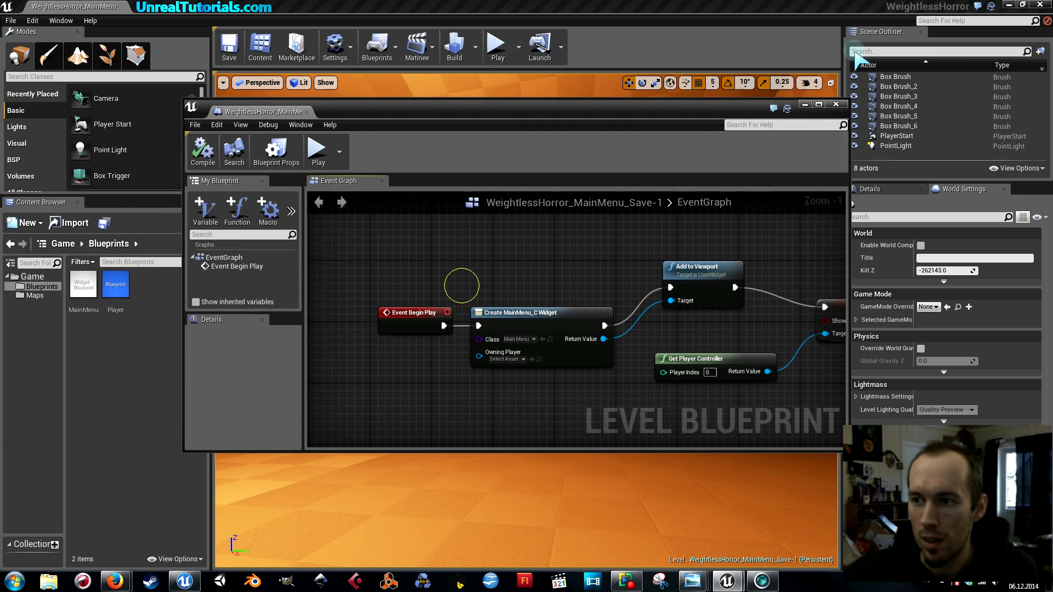
click(818, 105)
right_drag(526, 246, 466, 300)
scroll(404, 272, up, 1)
right_drag(399, 215, 467, 180)
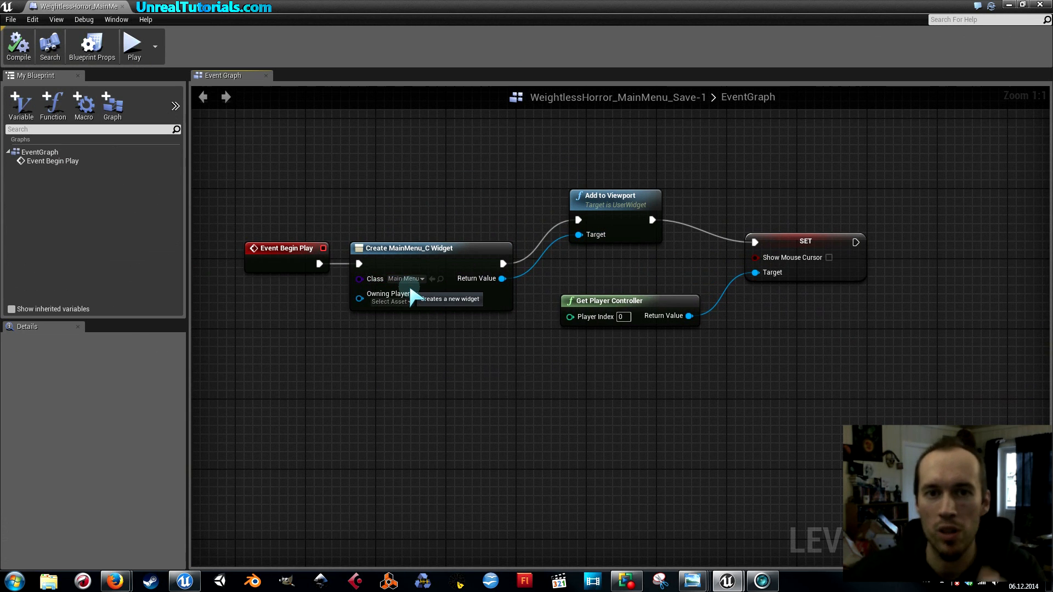
drag(773, 244, 782, 253)
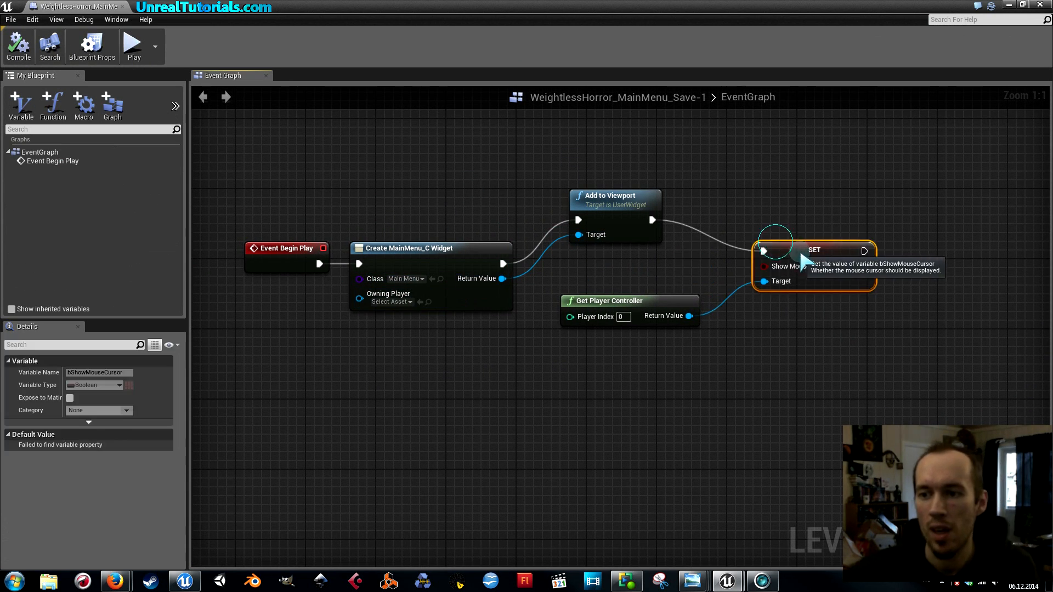
Step: Search for "input mode" and add a Set Input Mode UIOnly node beside Add to Viewport in the event graph
right_drag(708, 177, 701, 199)
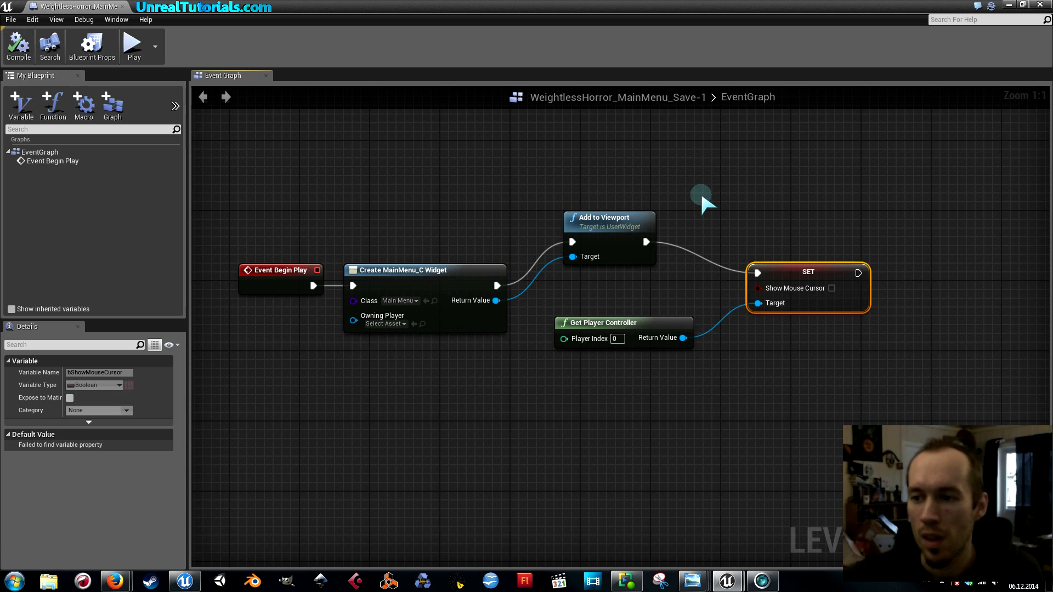
right_click(701, 195)
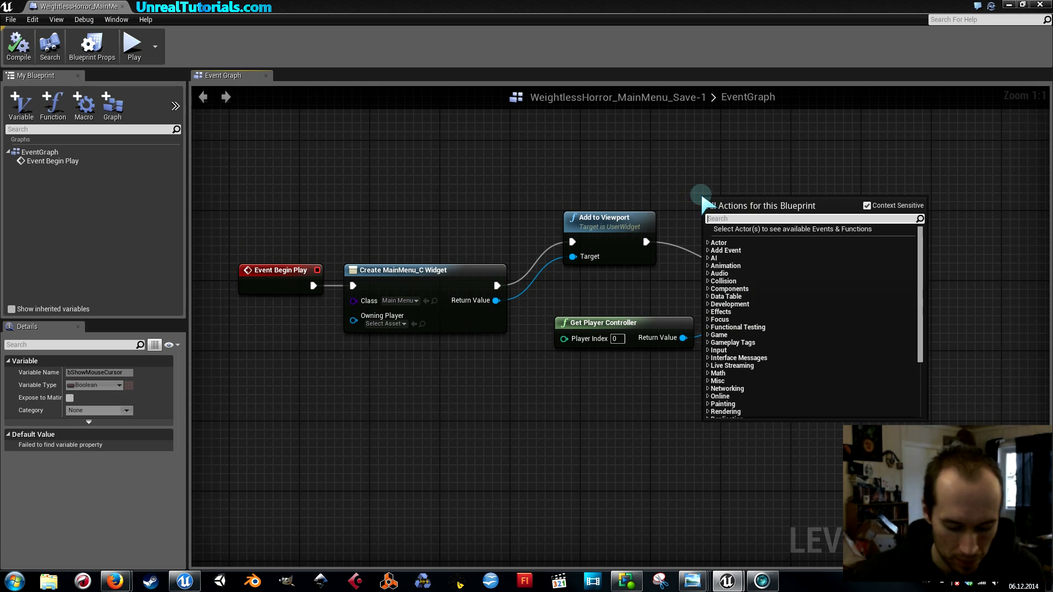
text(inpu)
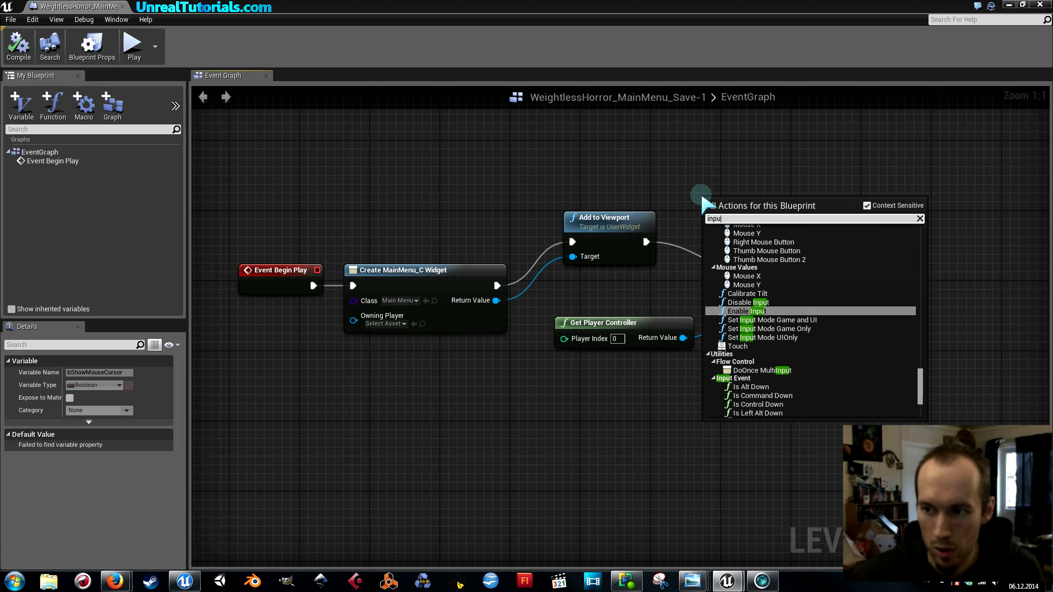
text(t mode)
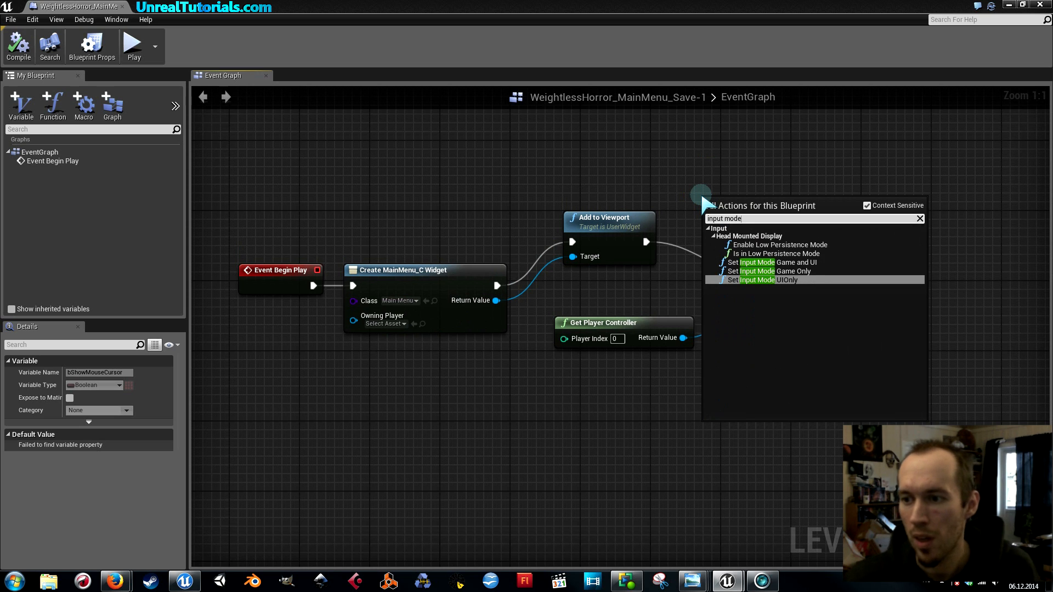
key(Up)
key(Up)
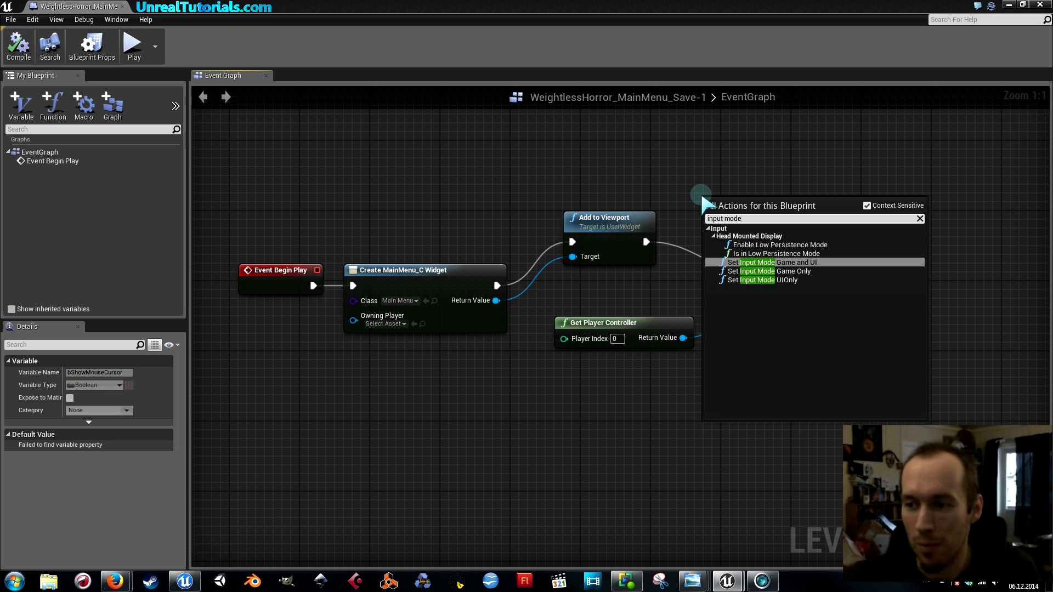
key(Down)
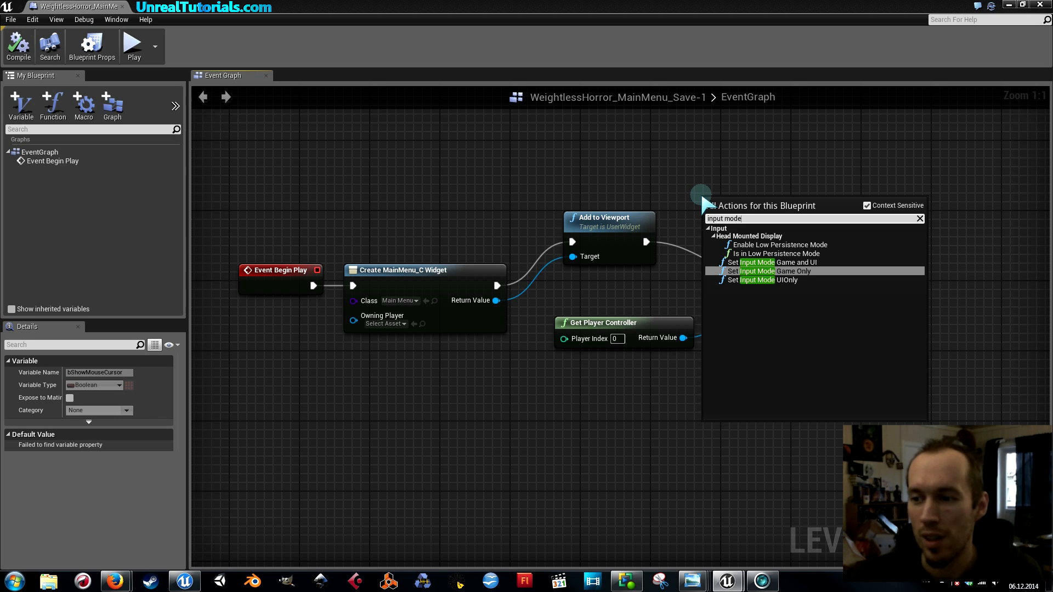
key(Down)
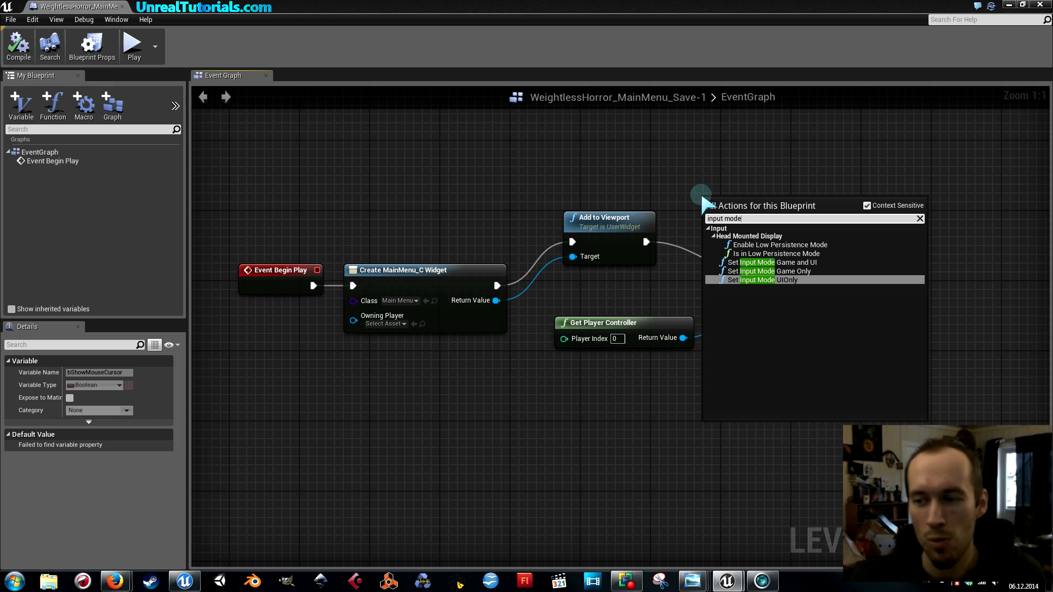
key(Return)
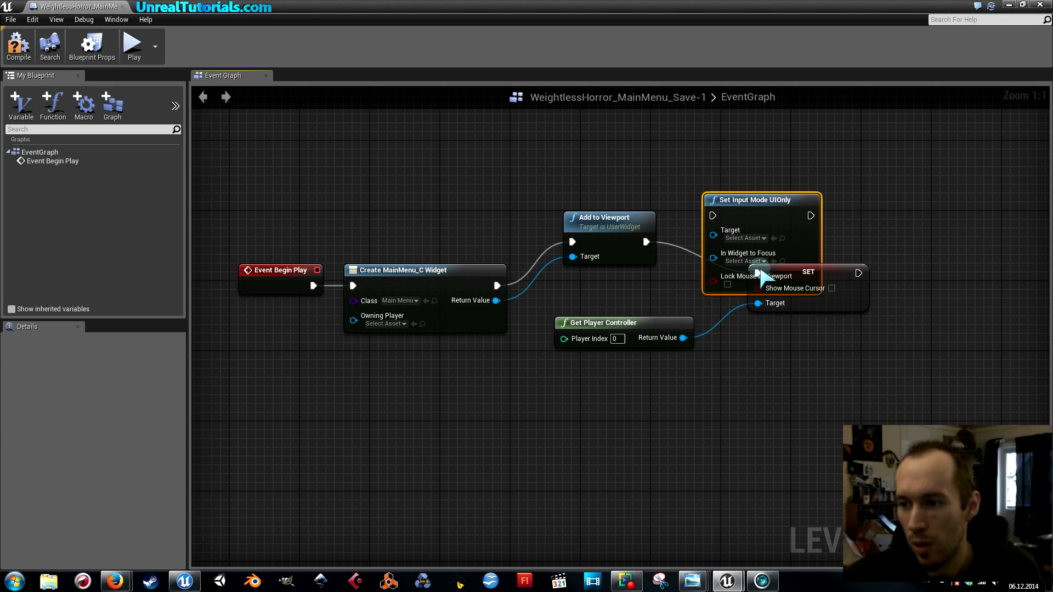
Step: Space out the nodes and wire Set Input Mode UIOnly's execution between Add to Viewport and the Show Mouse Cursor SET node
drag(830, 285, 919, 319)
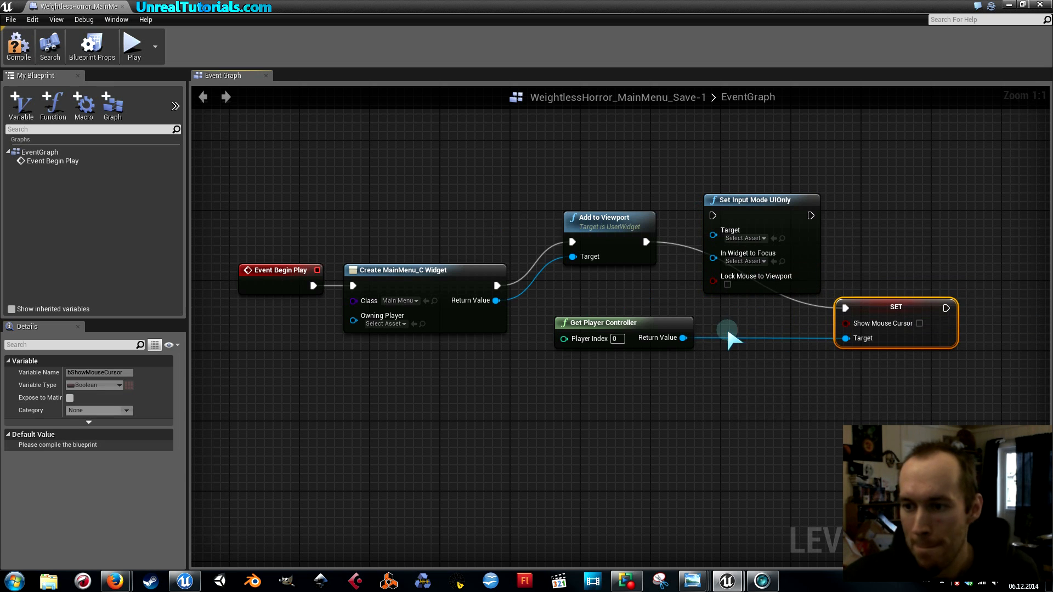
drag(676, 338, 691, 408)
drag(639, 228, 712, 215)
drag(810, 215, 847, 319)
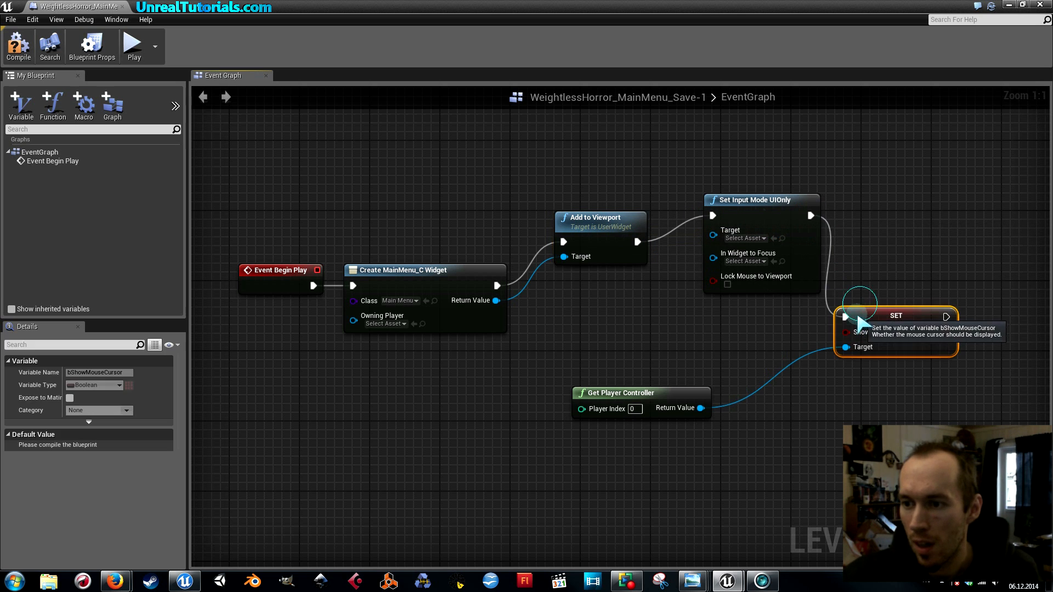
drag(748, 201, 756, 213)
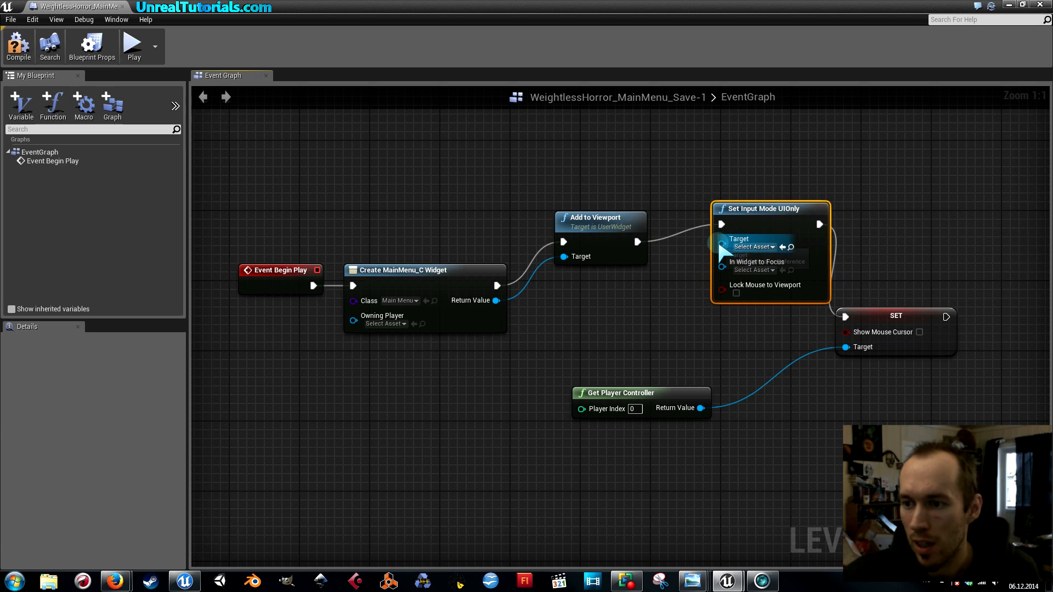
Step: Connect Set Input Mode UIOnly's Target to Get Player Controller and In Widget to Focus to the created menu widget, enable Lock Mouse to Viewport, and compile
drag(722, 243, 665, 408)
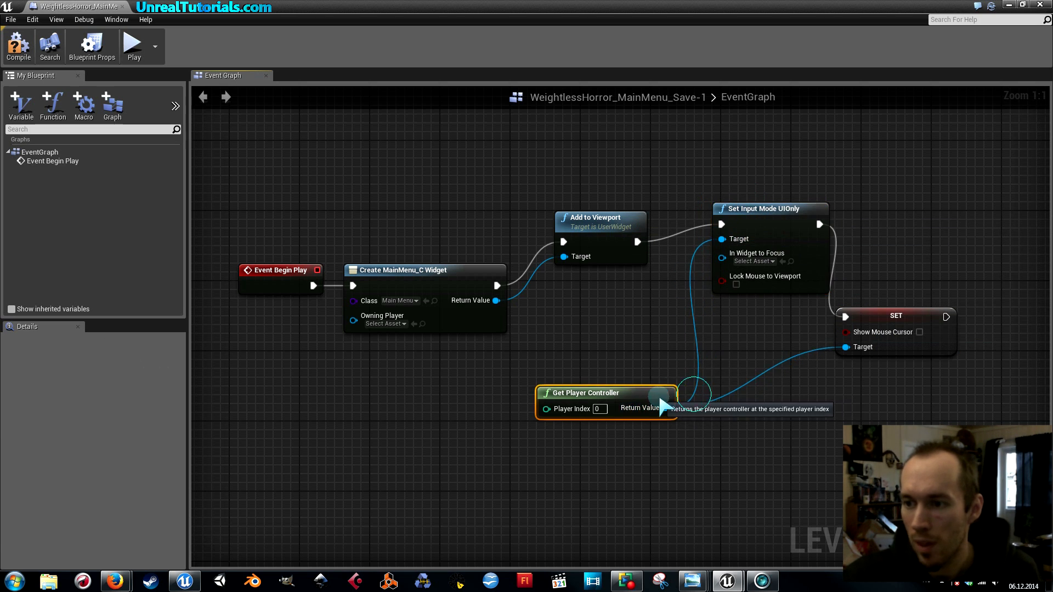
drag(722, 258, 496, 302)
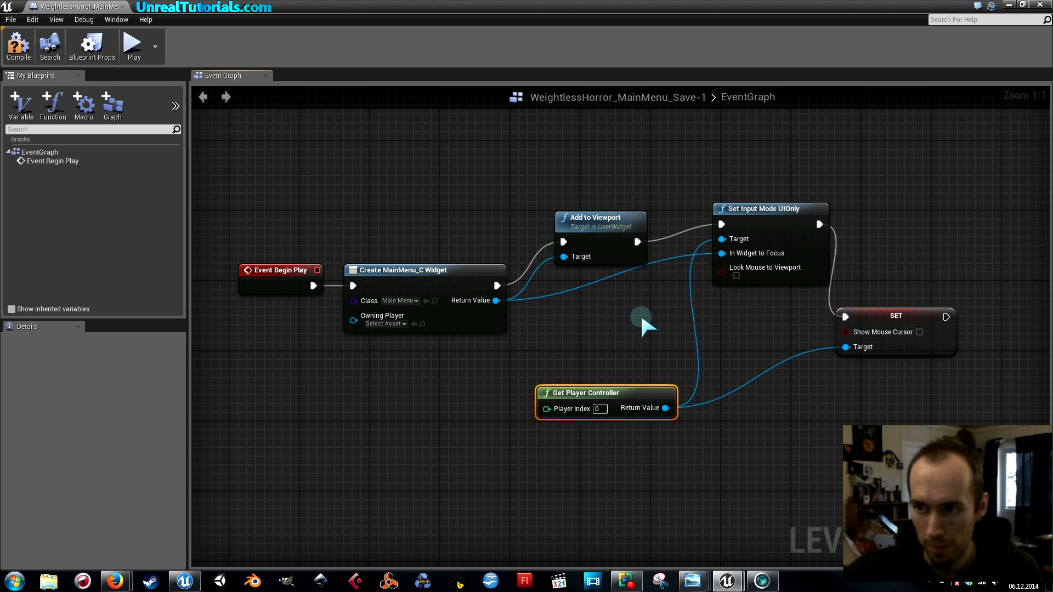
click(736, 276)
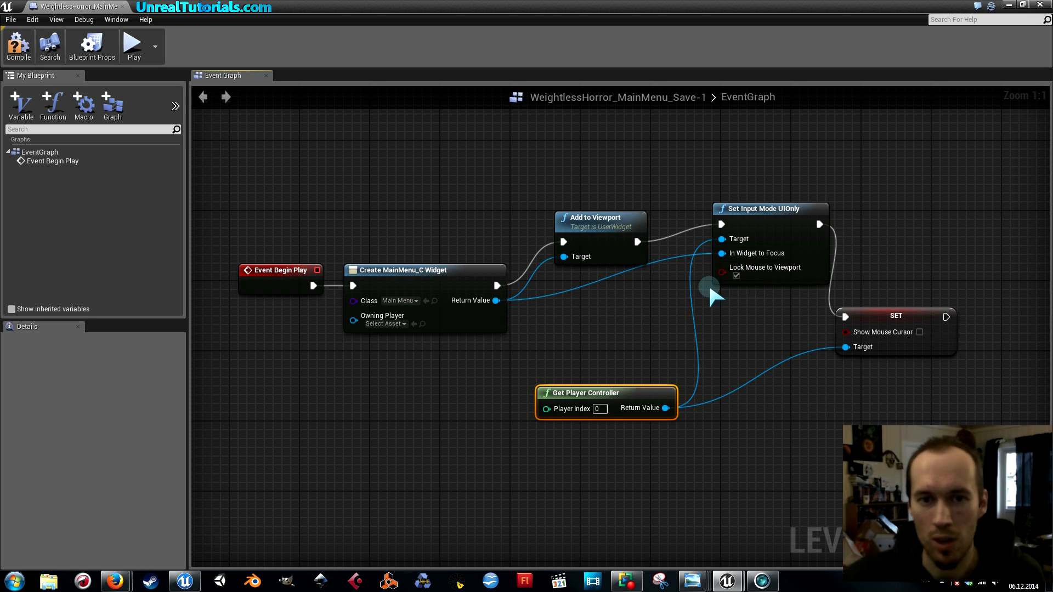
click(12, 49)
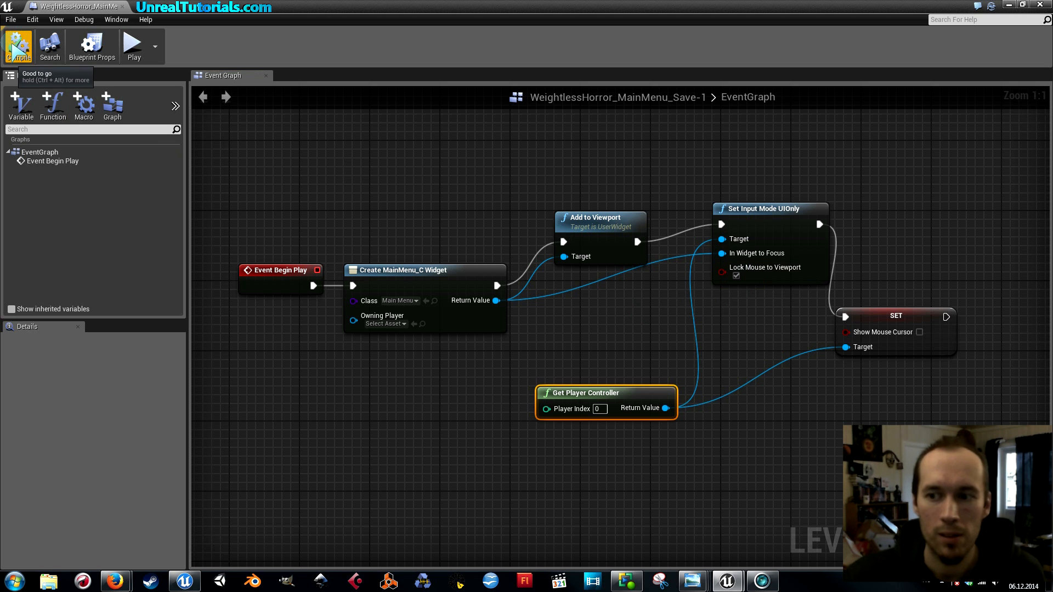
Step: Return to the level editor, test the menu in the selected viewport with Start Game, and end play with Quit Game
click(1008, 5)
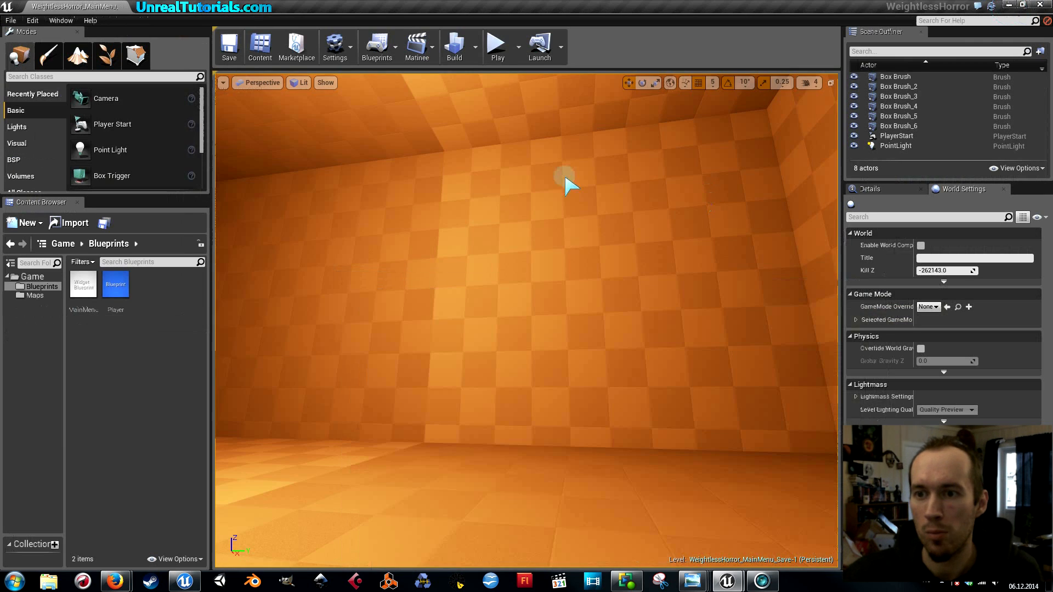
click(497, 47)
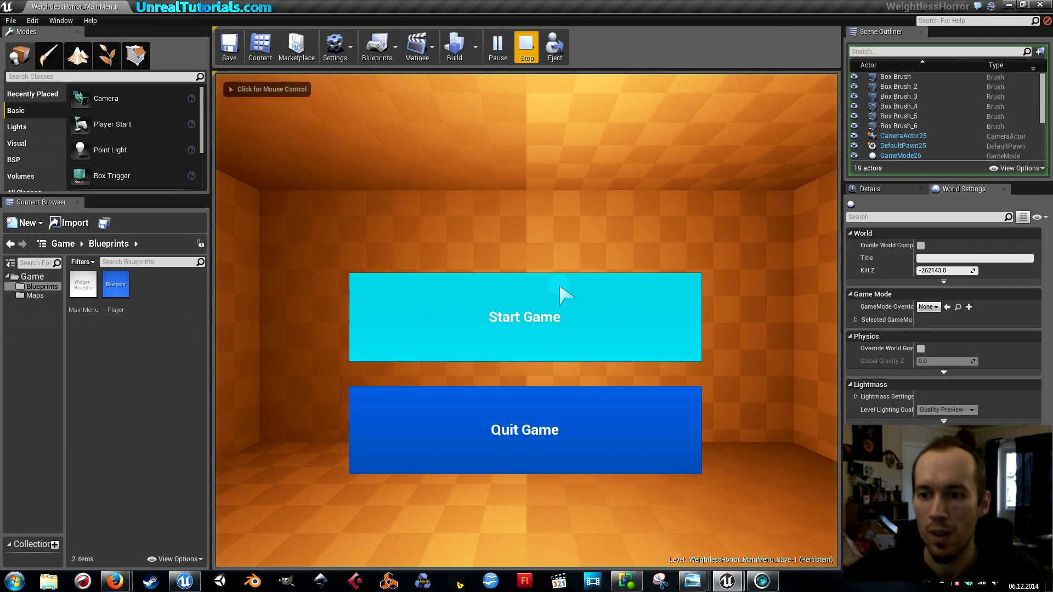
click(519, 283)
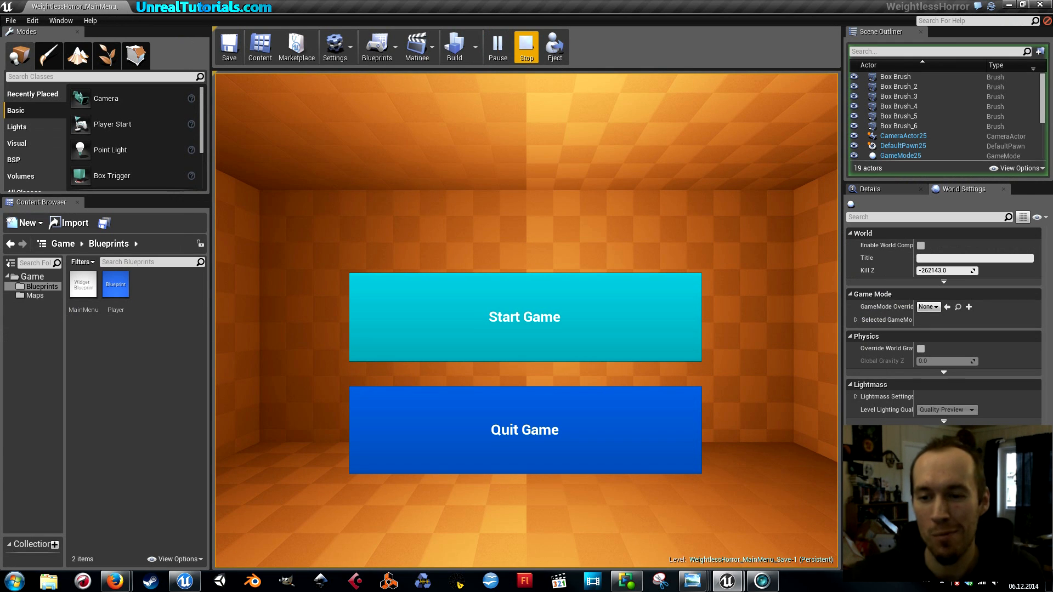
key(super)
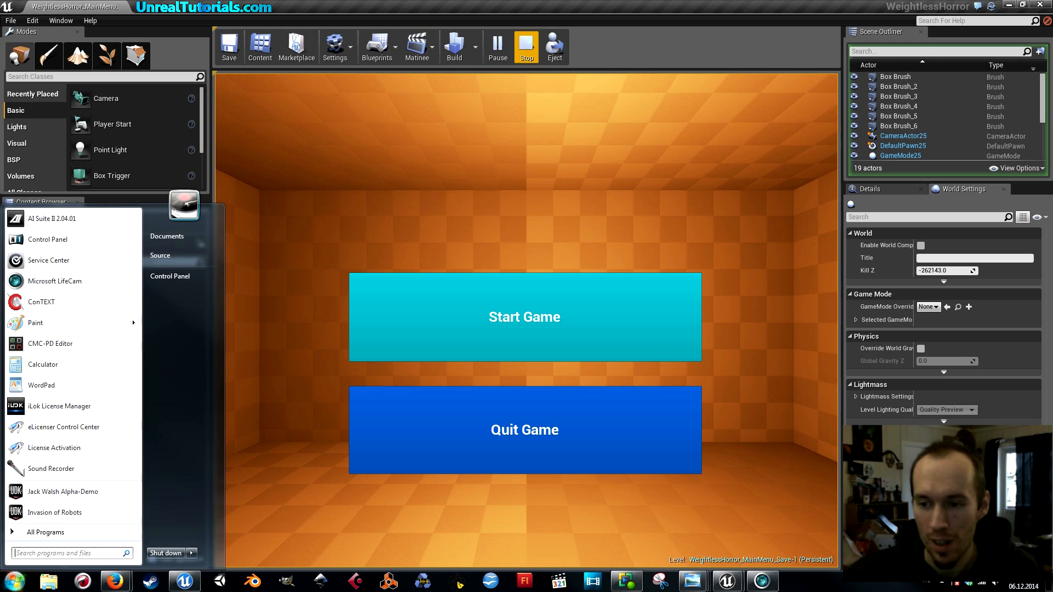
key(super)
click(561, 427)
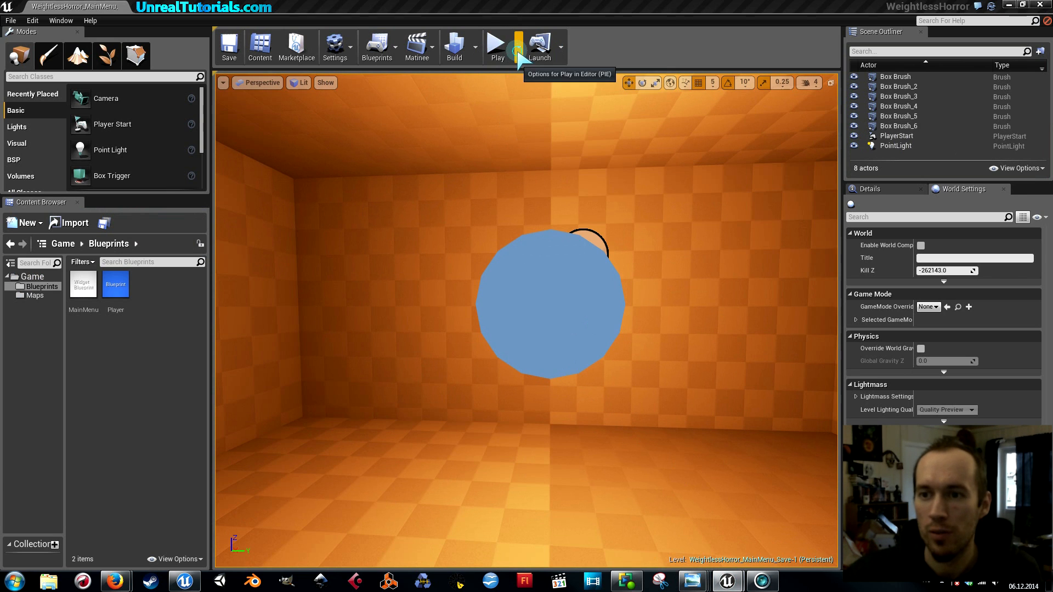
Step: Run the level as a Standalone Game, launch the next level with Start Game, and close the game window
click(518, 55)
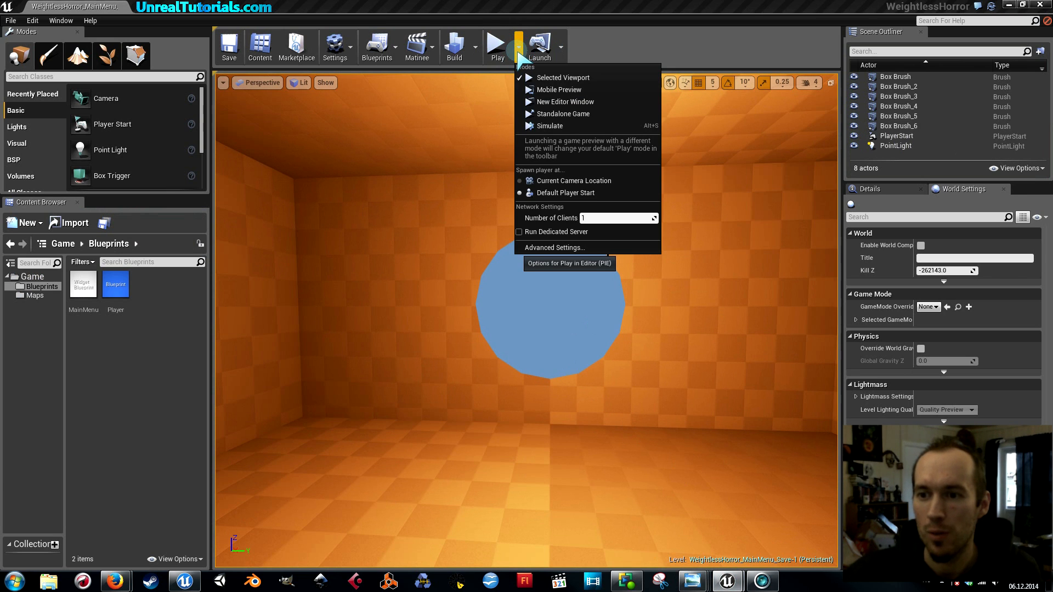
click(549, 113)
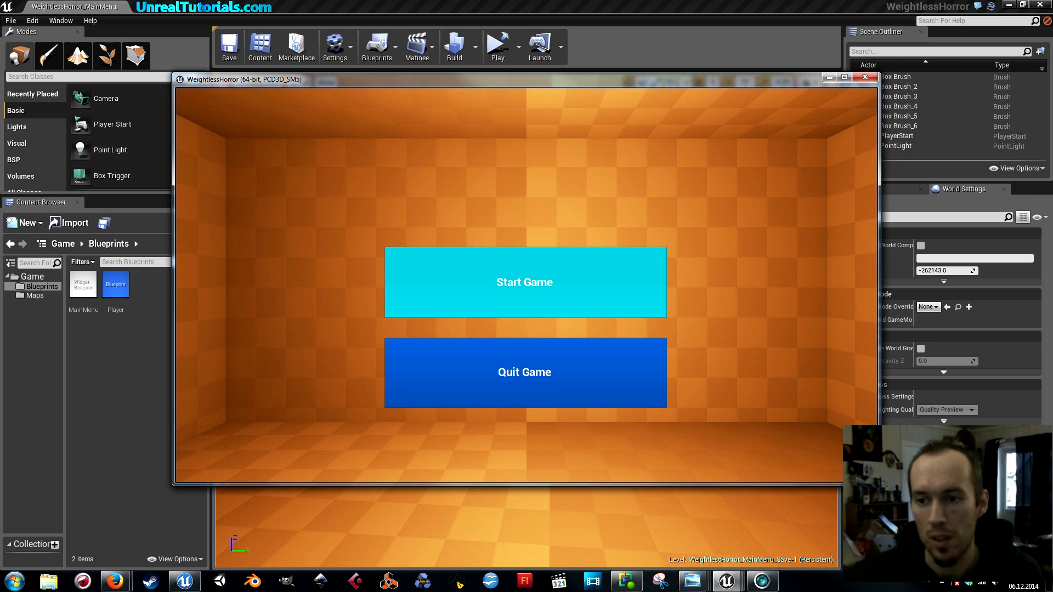
click(512, 279)
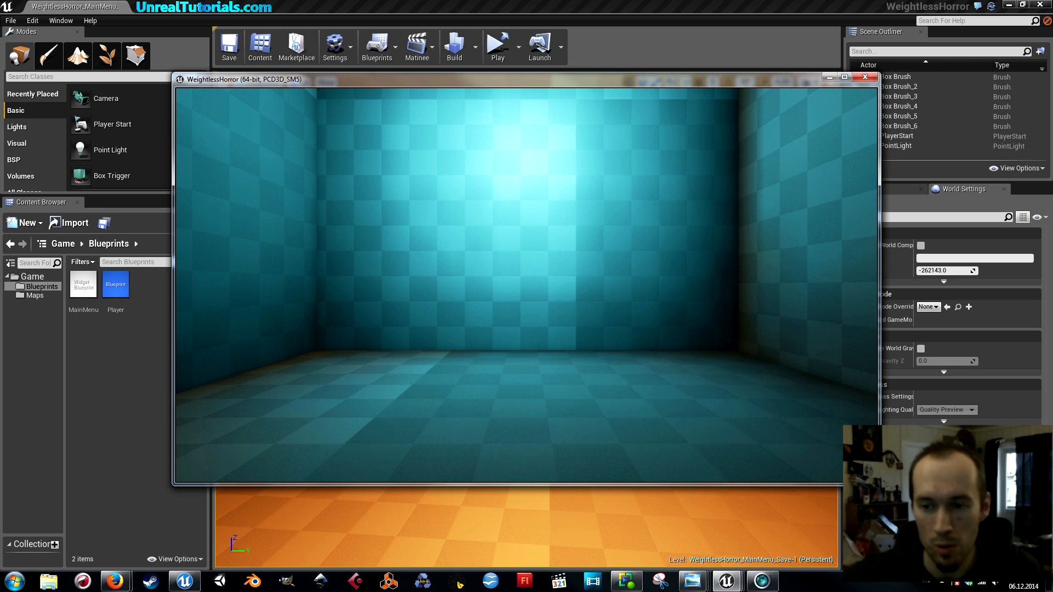
key(super)
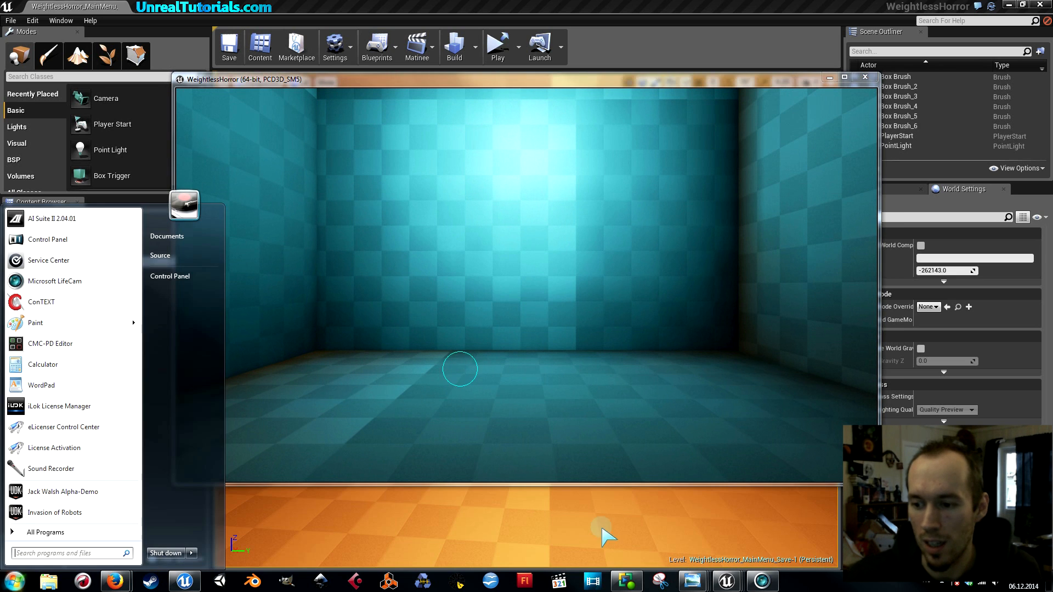
click(725, 581)
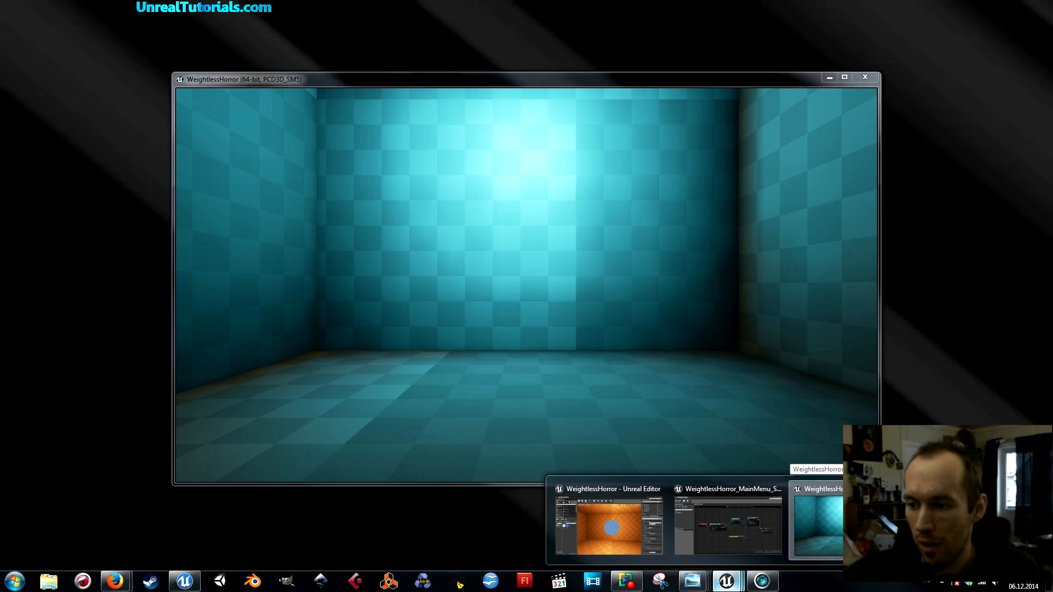
click(897, 488)
right_drag(520, 366, 536, 386)
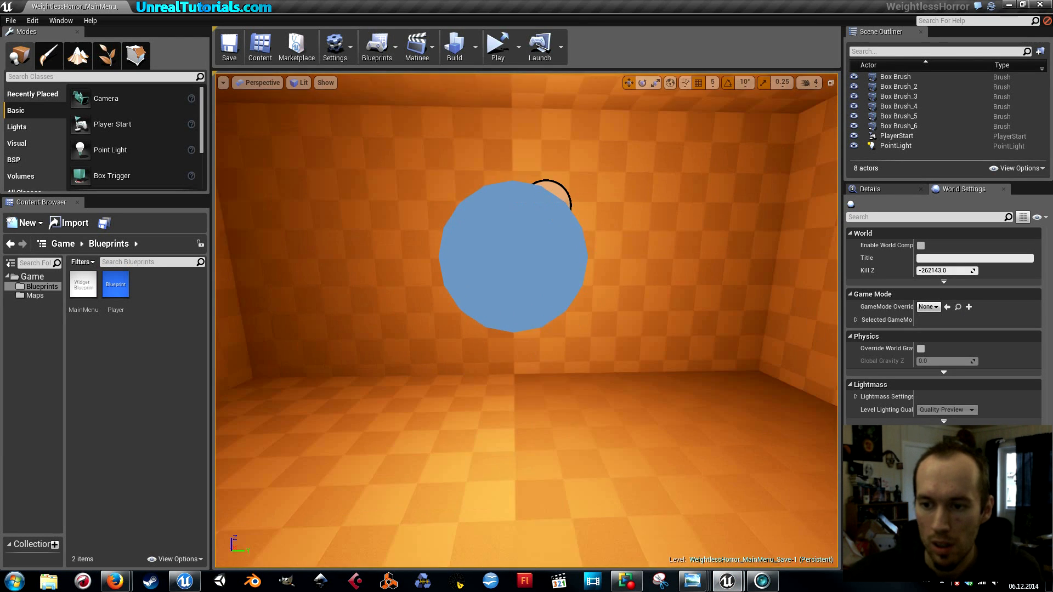
Step: Play the level in the Selected Viewport, open and close the Windows Start menu during play, and end with Quit Game
click(519, 47)
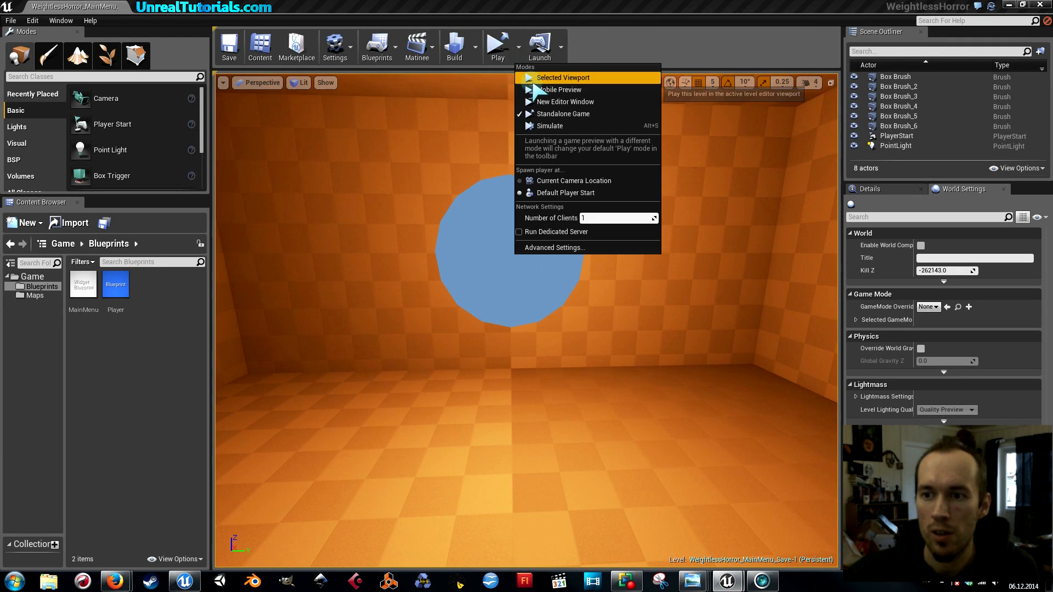
click(532, 81)
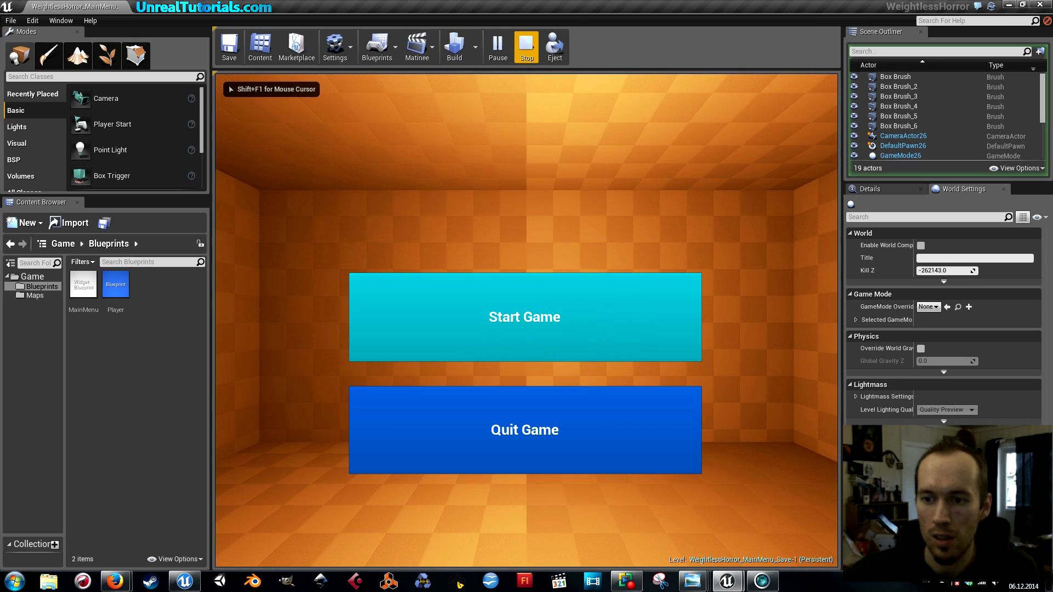
key(super)
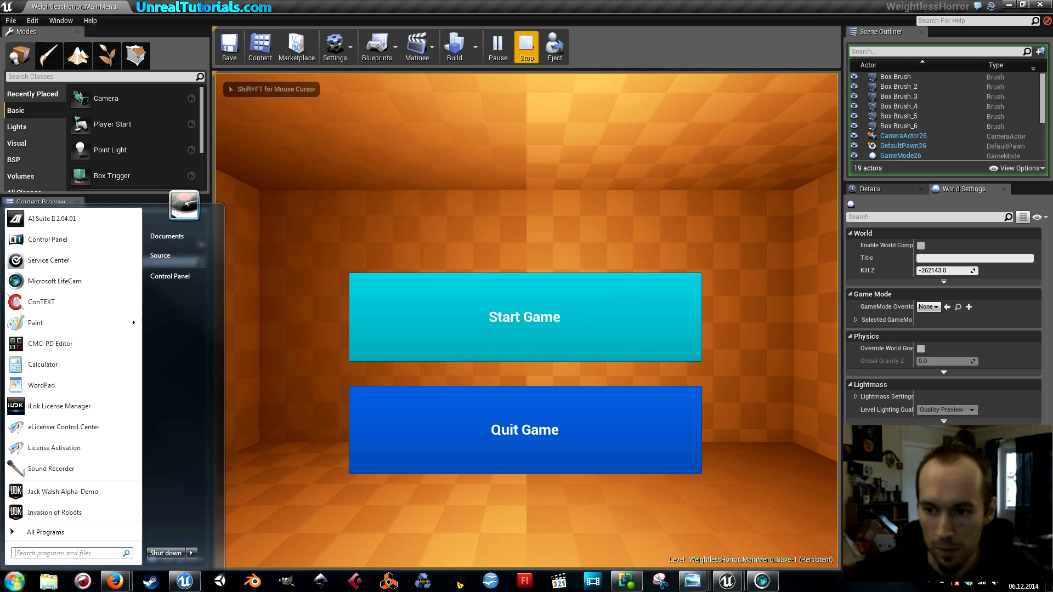
key(super)
click(509, 435)
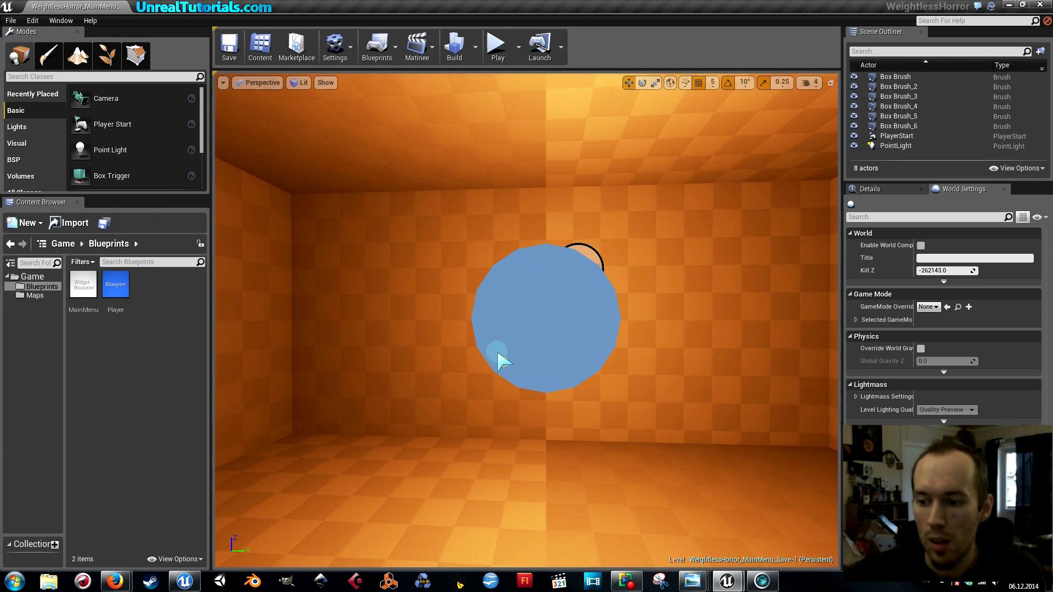
Step: Open the MainMenu widget blueprint and examine the Start Game and Quit Game buttons and the empty canvas around them
double_click(84, 284)
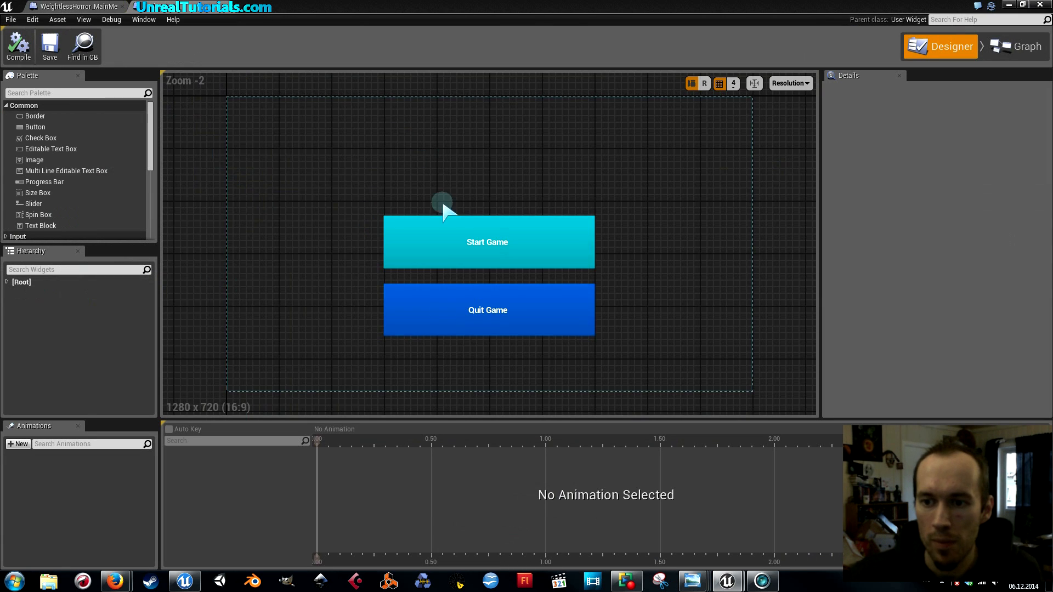
click(465, 247)
scroll(463, 255, up, 1)
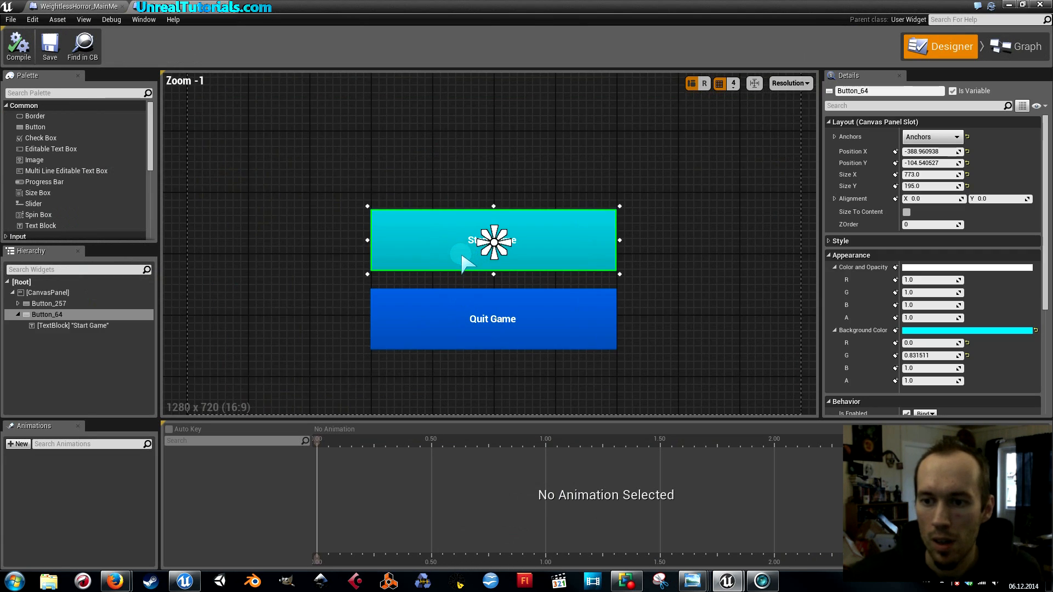
click(459, 332)
click(456, 256)
click(429, 188)
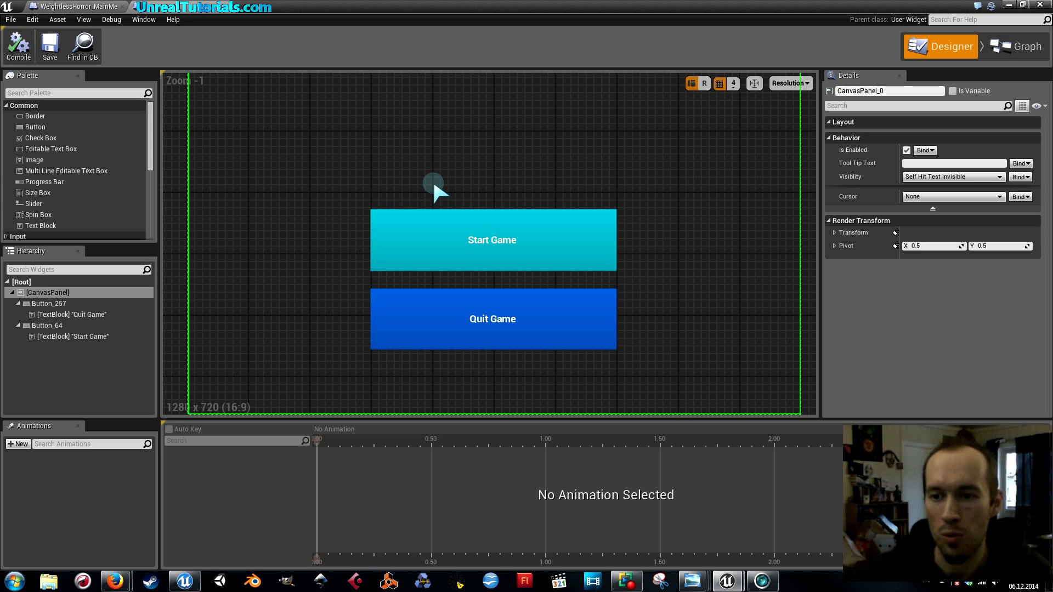
click(506, 176)
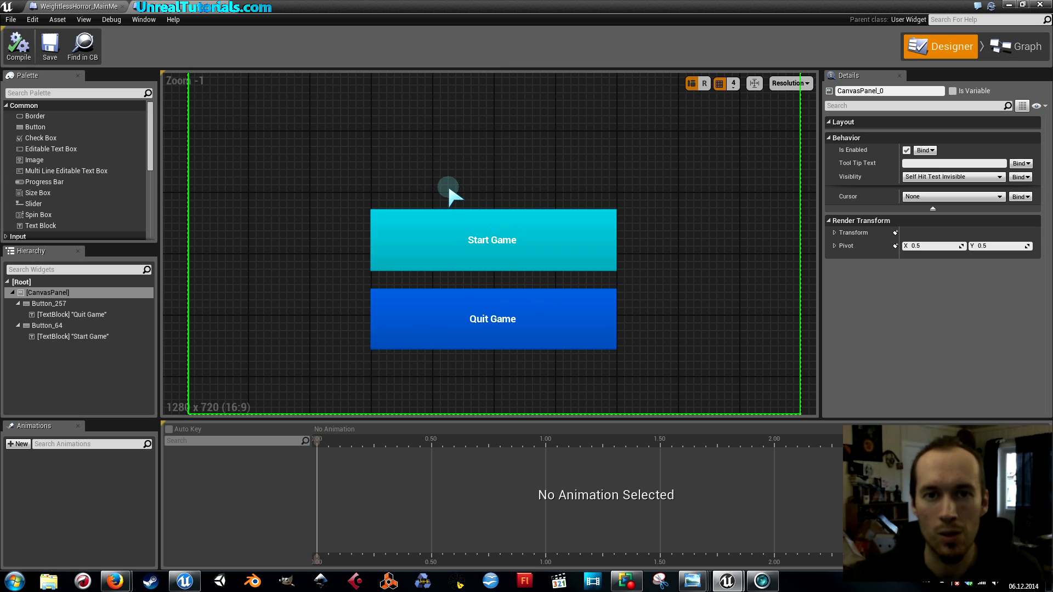
scroll(449, 192, up, 1)
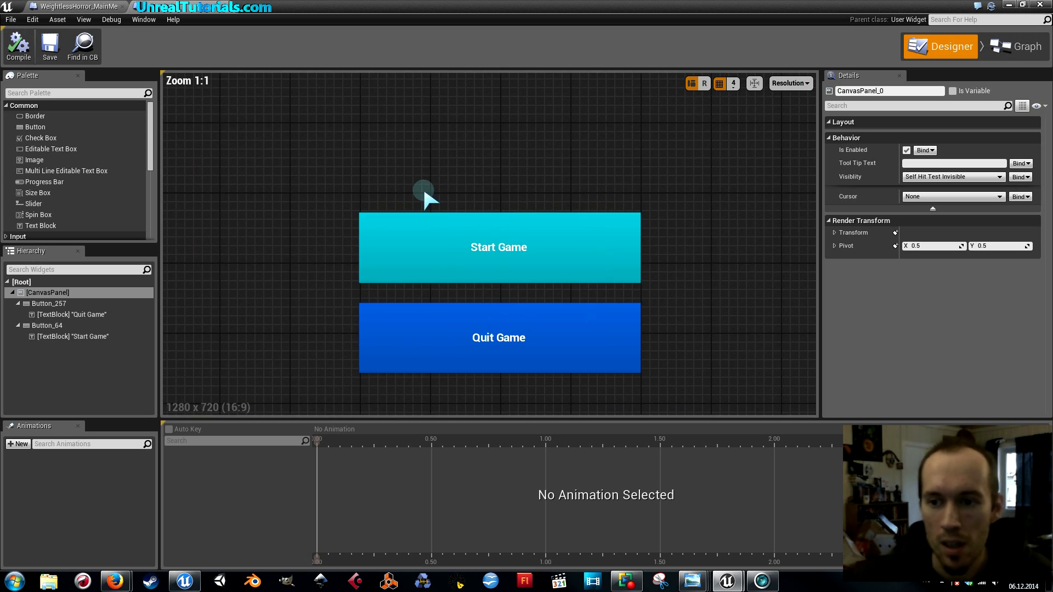
scroll(389, 158, down, 2)
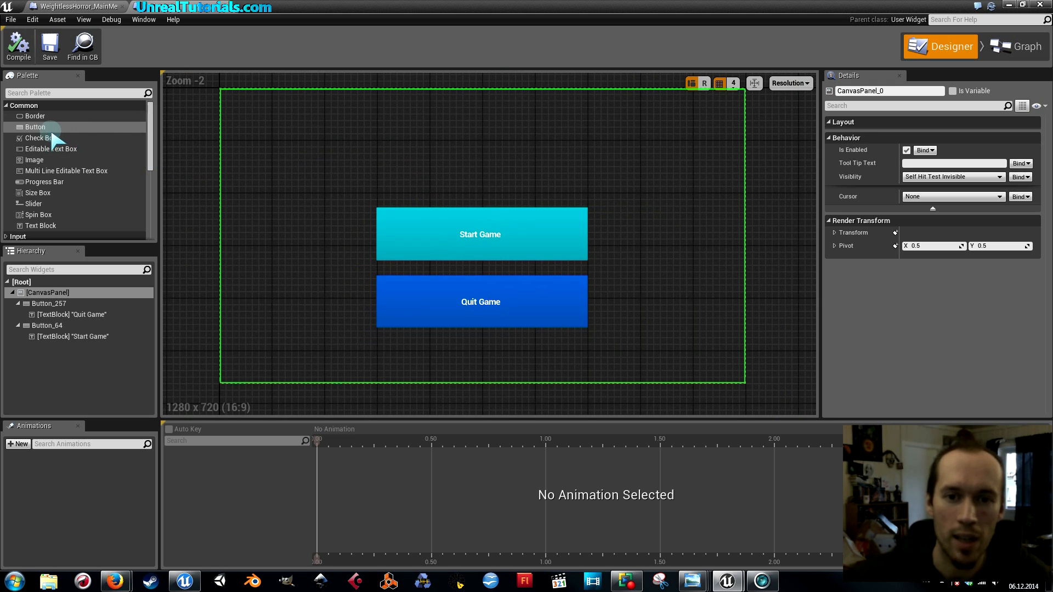
Step: Add a Button to the Canvas Panel and stretch it over the whole canvas, about 1922 by 1089 in size
drag(44, 127, 39, 295)
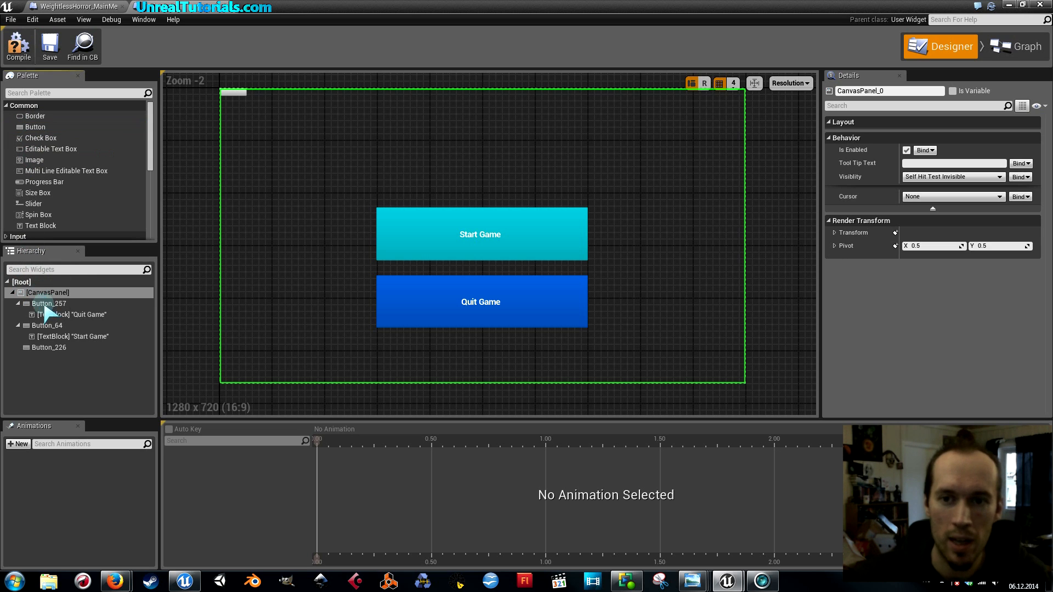
click(239, 94)
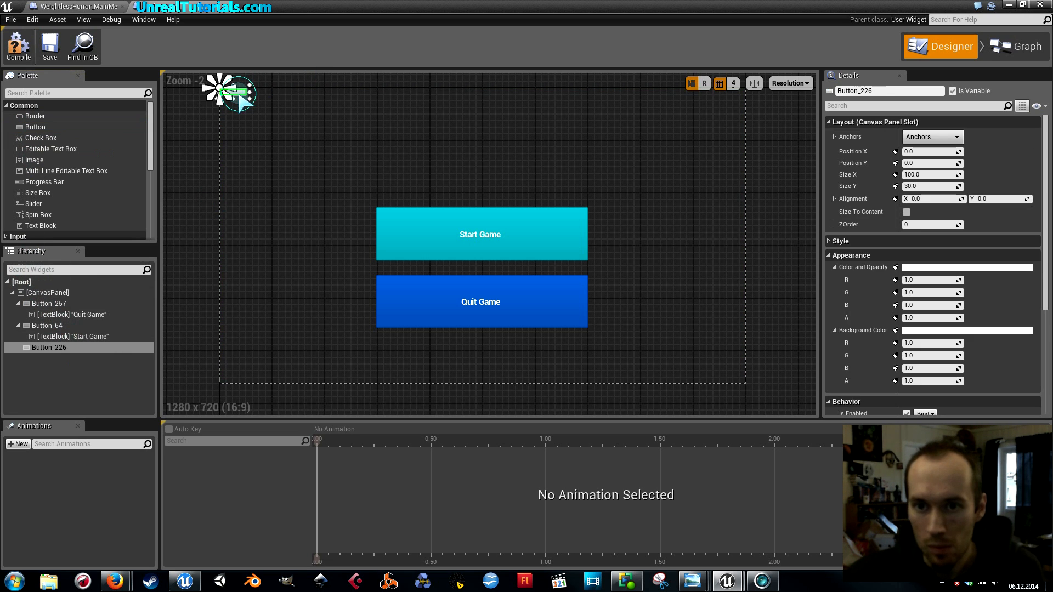
drag(247, 94, 763, 400)
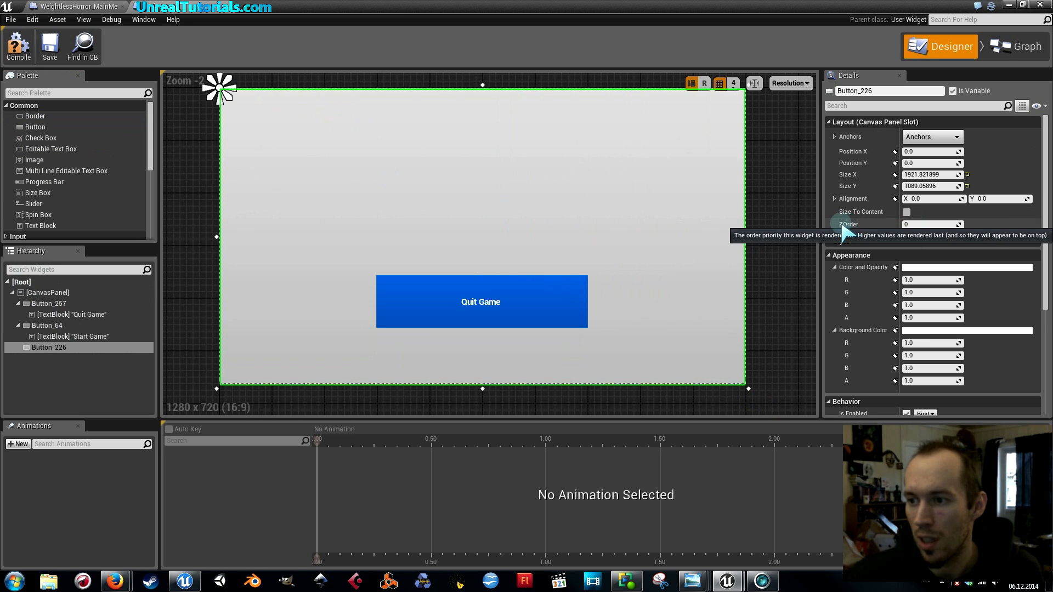
Step: Set the full-screen button's ZOrder to -1 and its anchor to the centre, and enlarge the designer area
click(915, 224)
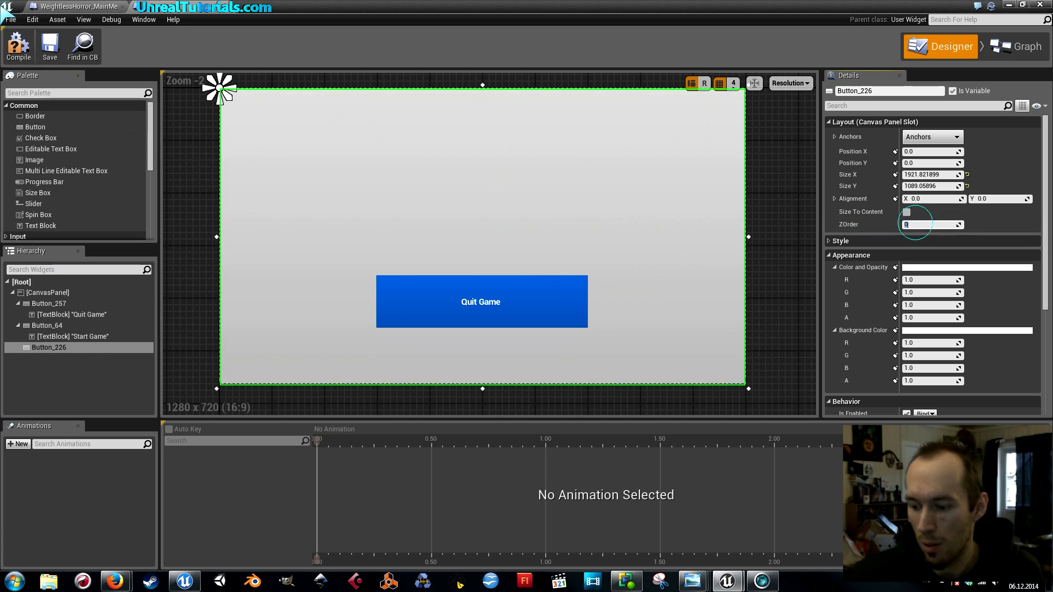
text(-1)
key(Return)
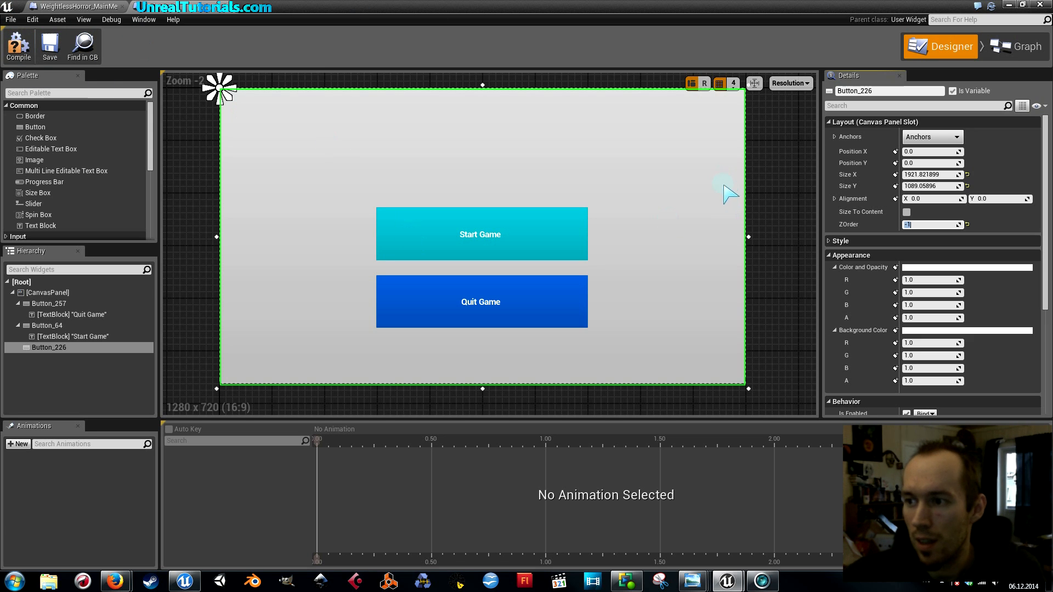
click(932, 136)
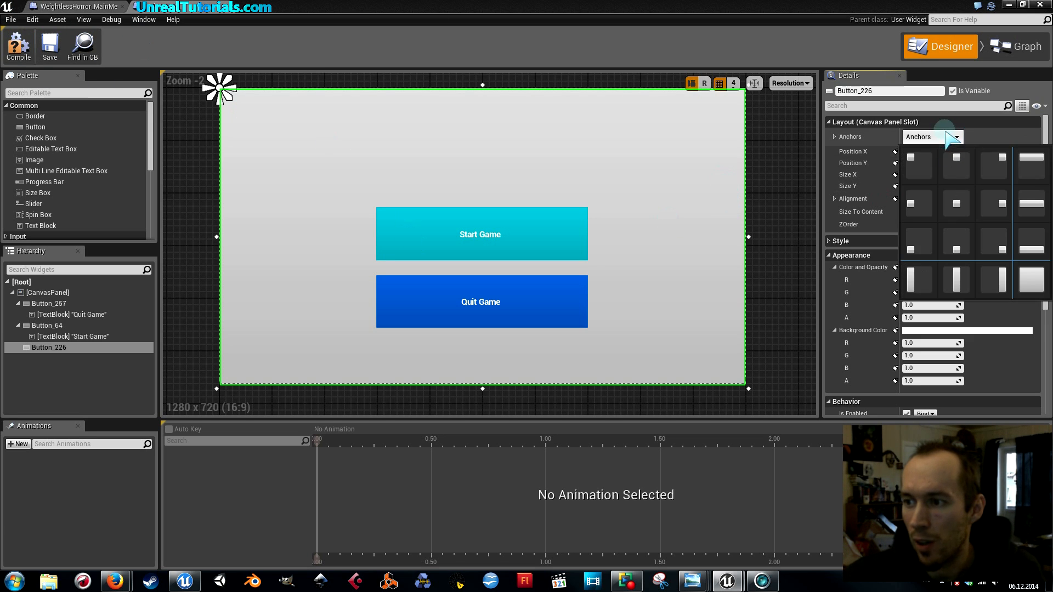
click(957, 204)
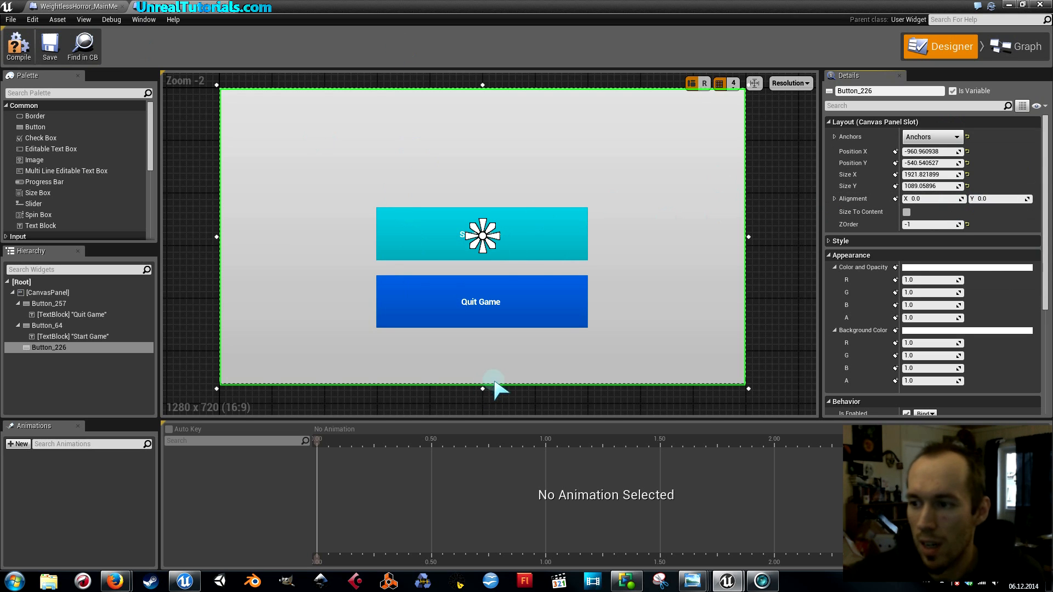
drag(517, 421, 509, 481)
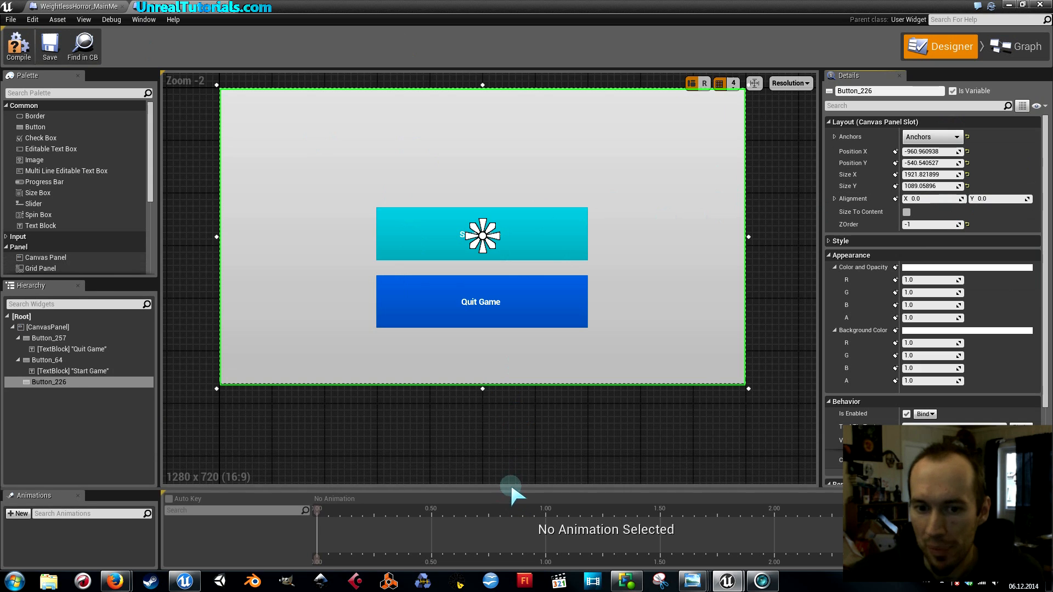
right_drag(756, 262, 762, 290)
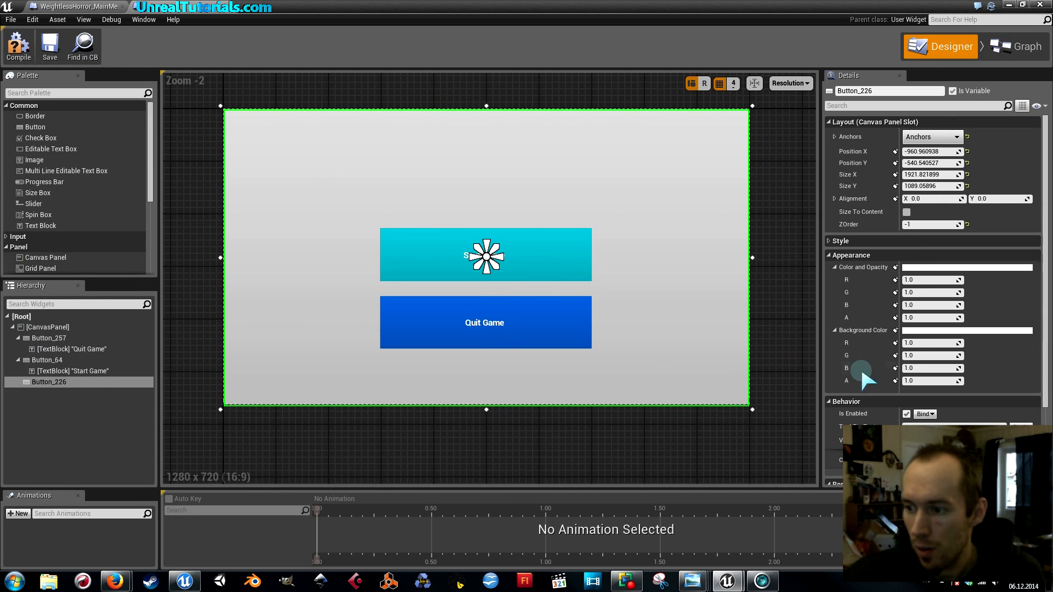
scroll(862, 369, down, 3)
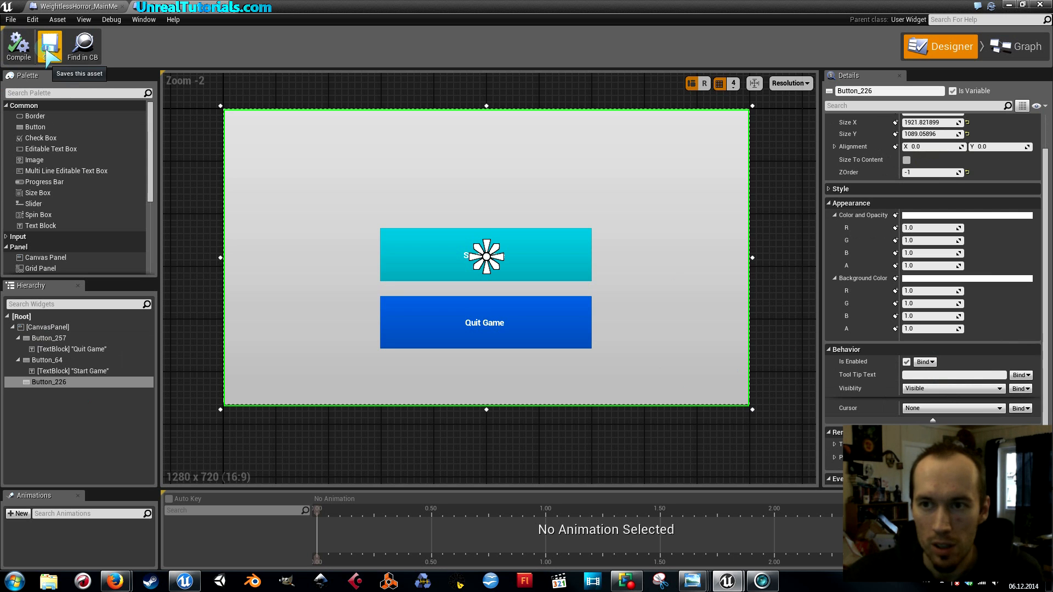
Step: Return to the level editor, play the level, test clicks on the background around the menu buttons, and end with Quit Game
click(1007, 5)
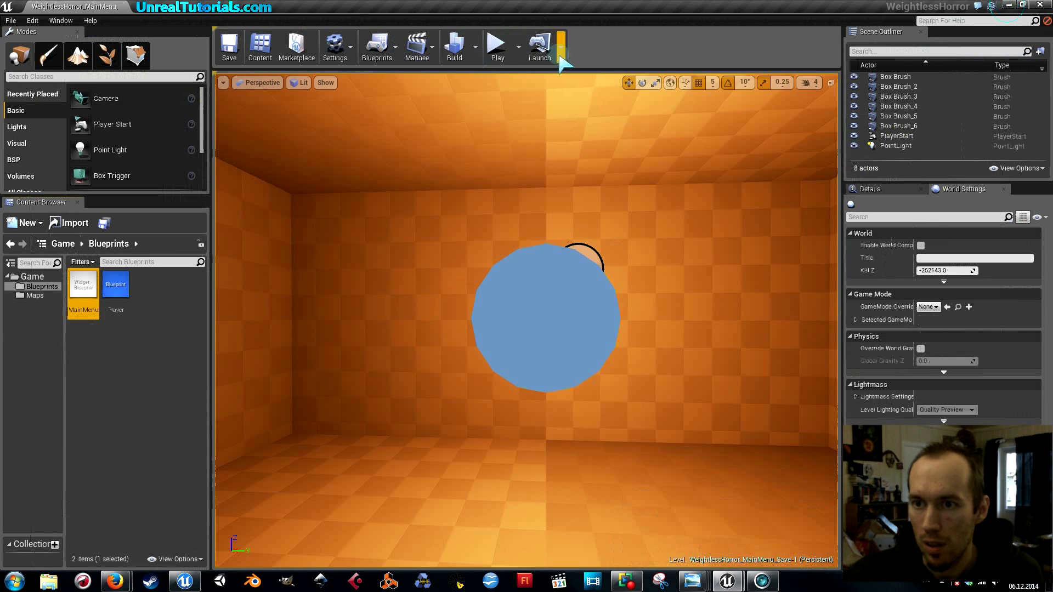
click(496, 46)
click(414, 199)
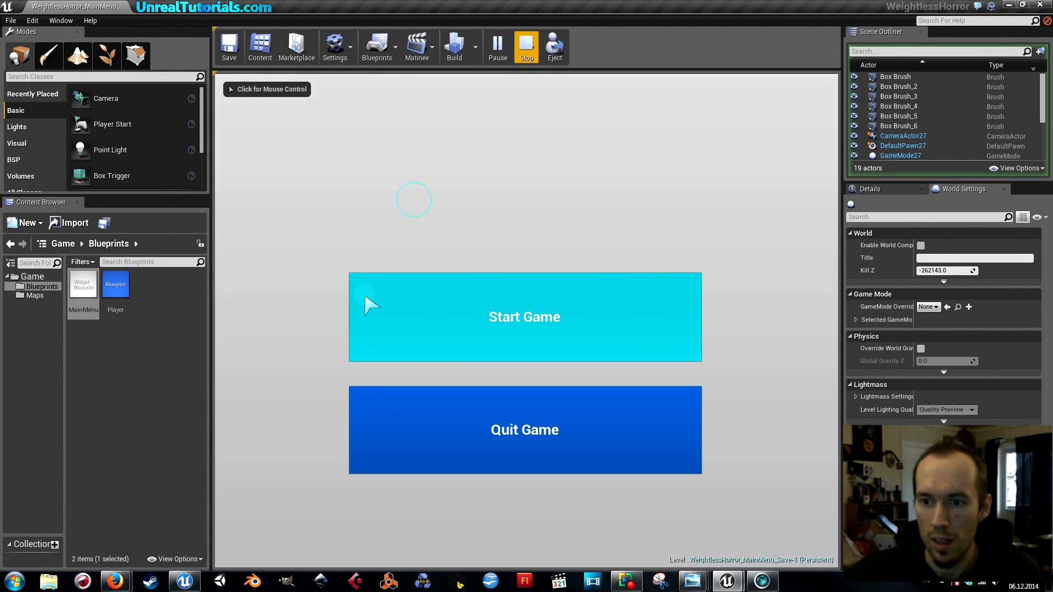
click(447, 168)
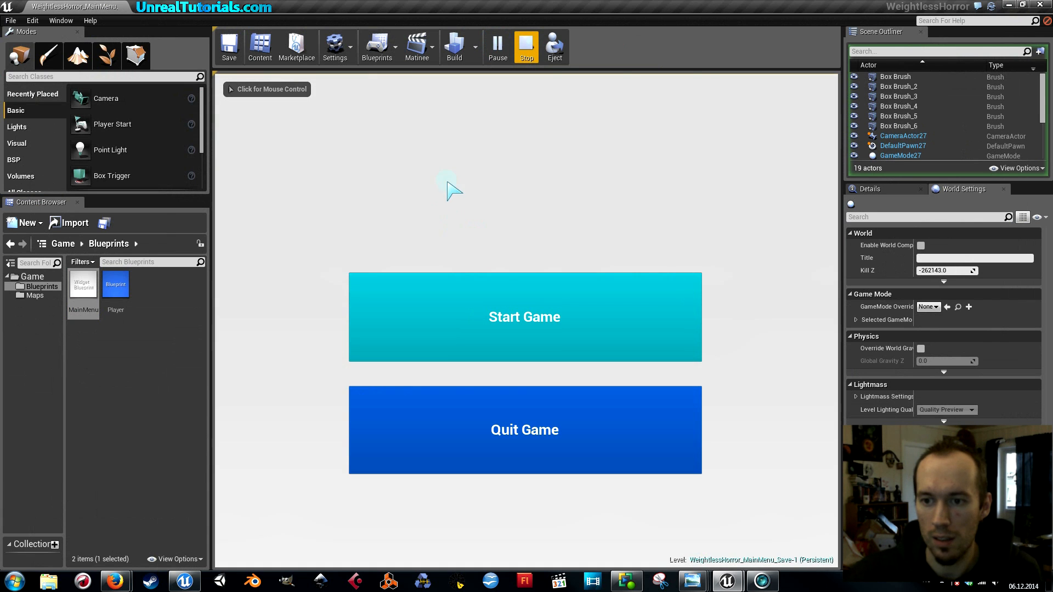
click(442, 188)
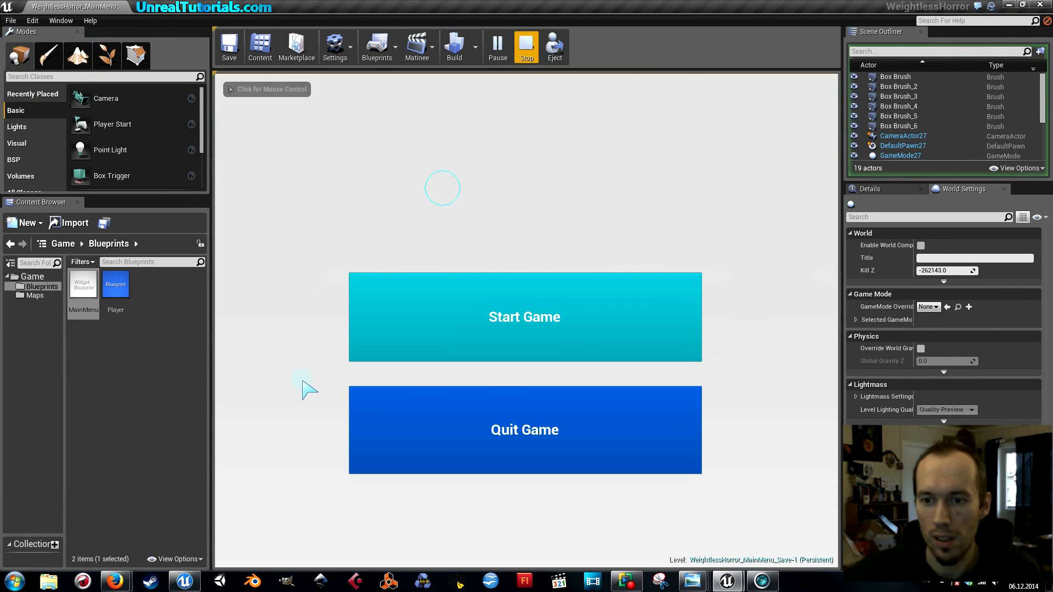
click(456, 214)
click(482, 423)
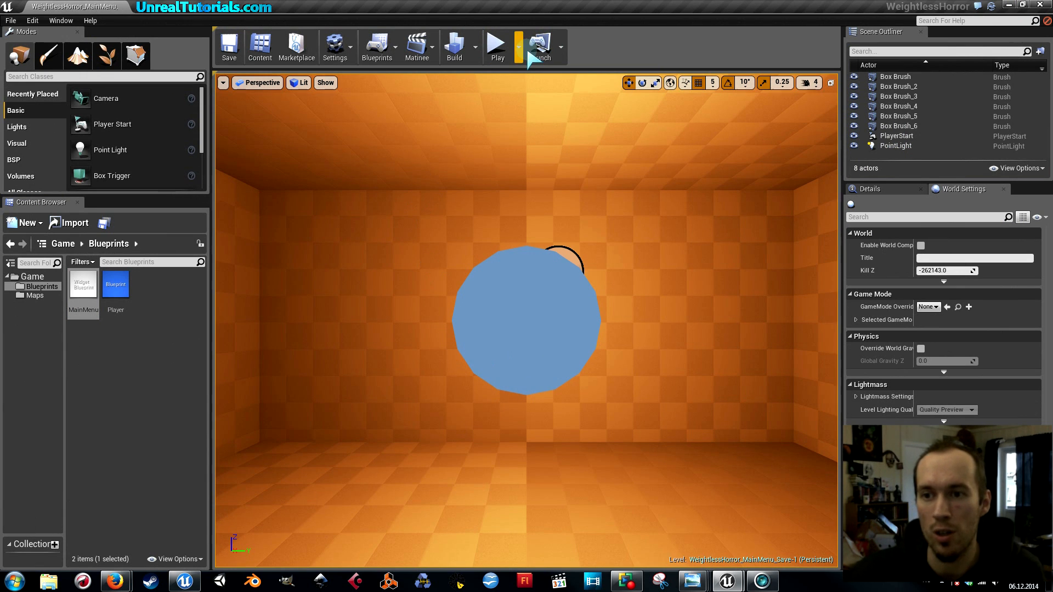
Step: Play the level again to repeat the background click test above Start Game, and quit through the menu
click(496, 45)
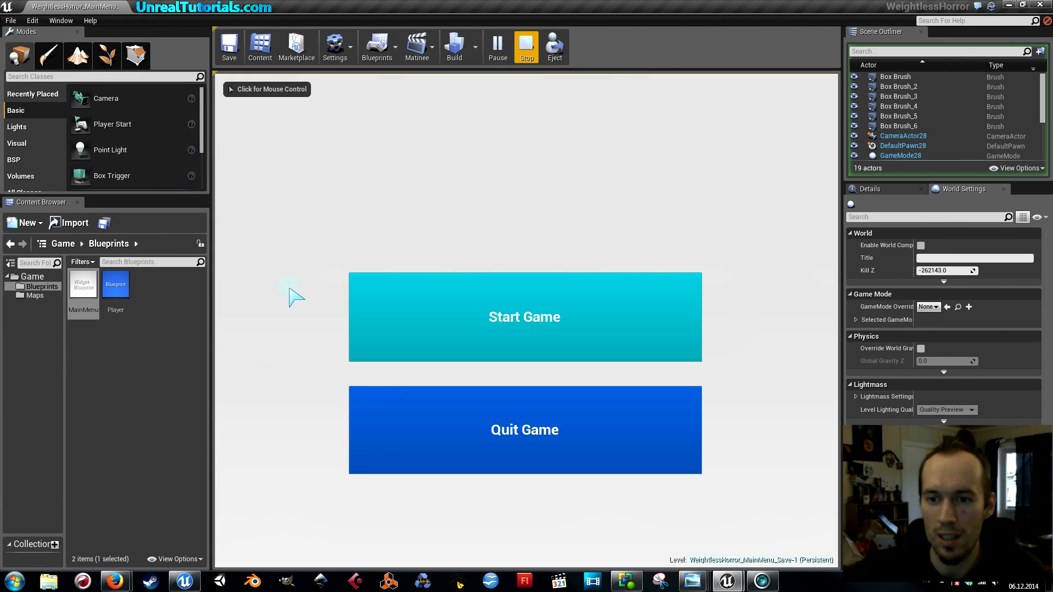
click(329, 223)
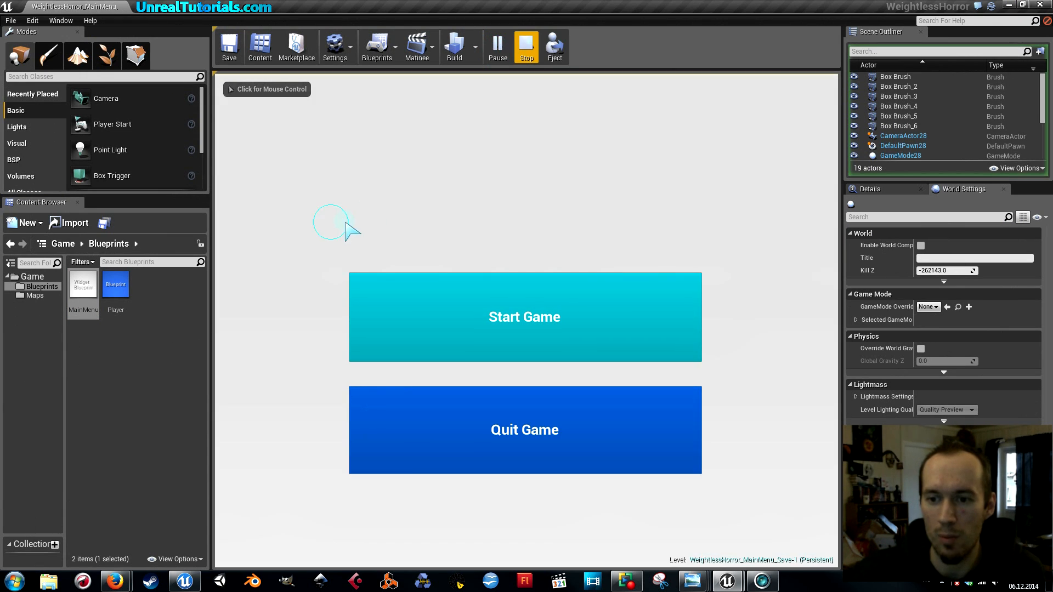
click(371, 211)
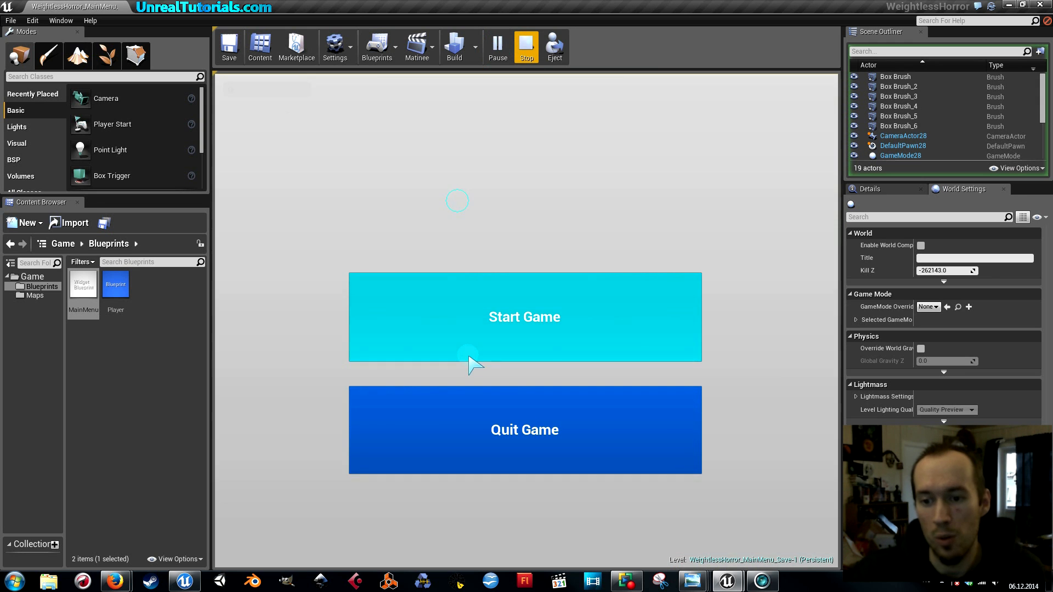
click(471, 425)
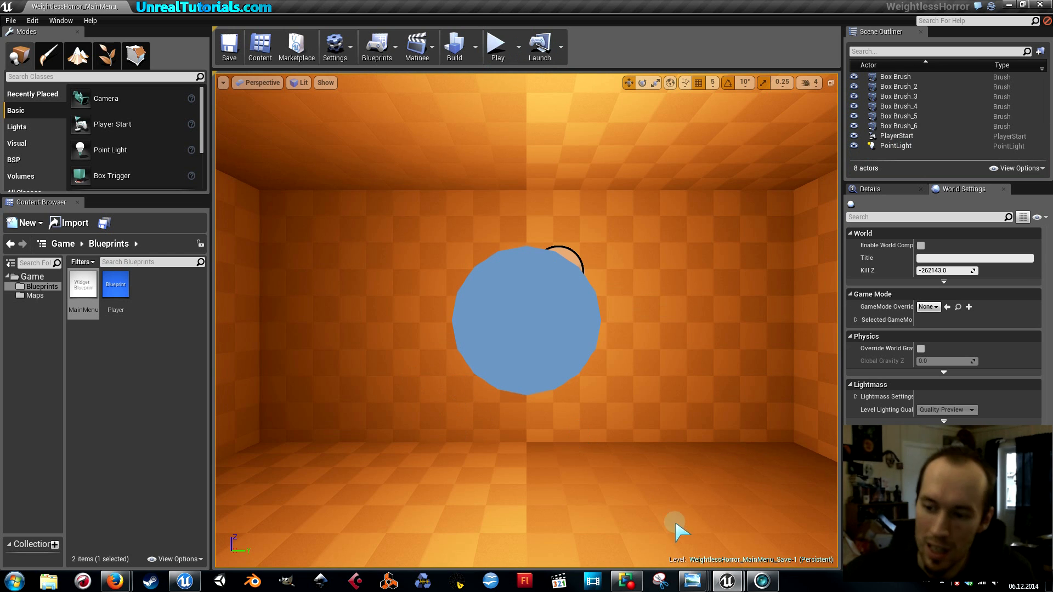
Step: Return to the MainMenu widget and set the full-screen button's Color and Opacity R, G, B and A each to -1
mouse_move(727, 581)
click(776, 529)
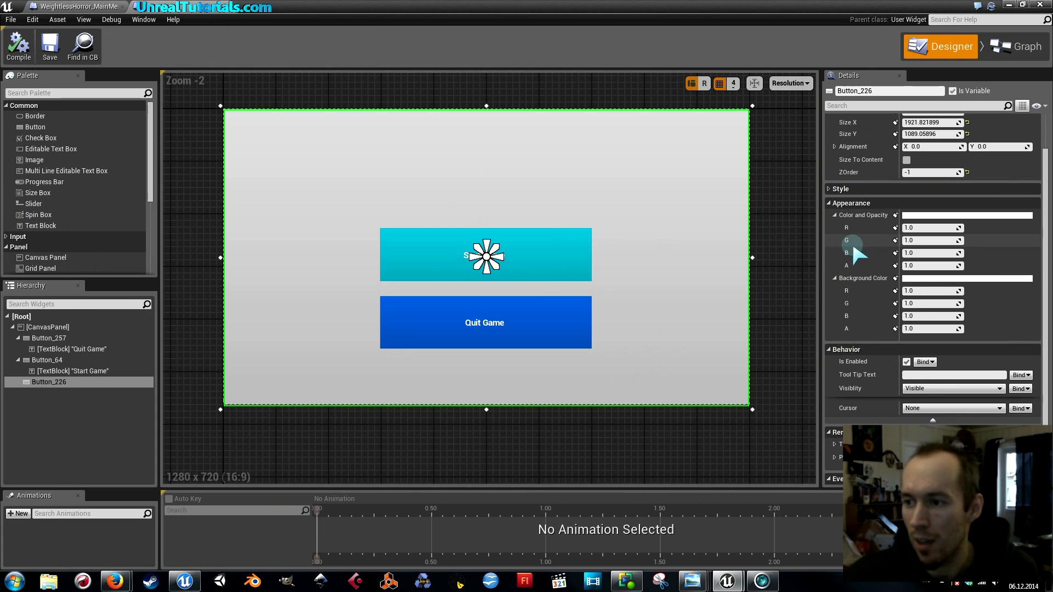
click(930, 228)
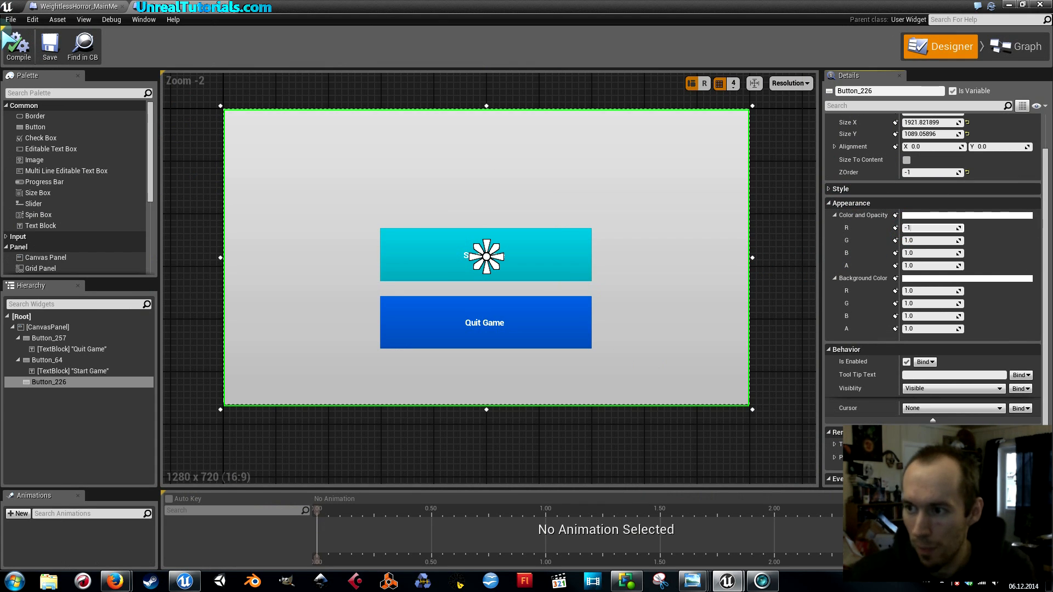
text(-1)
key(Return)
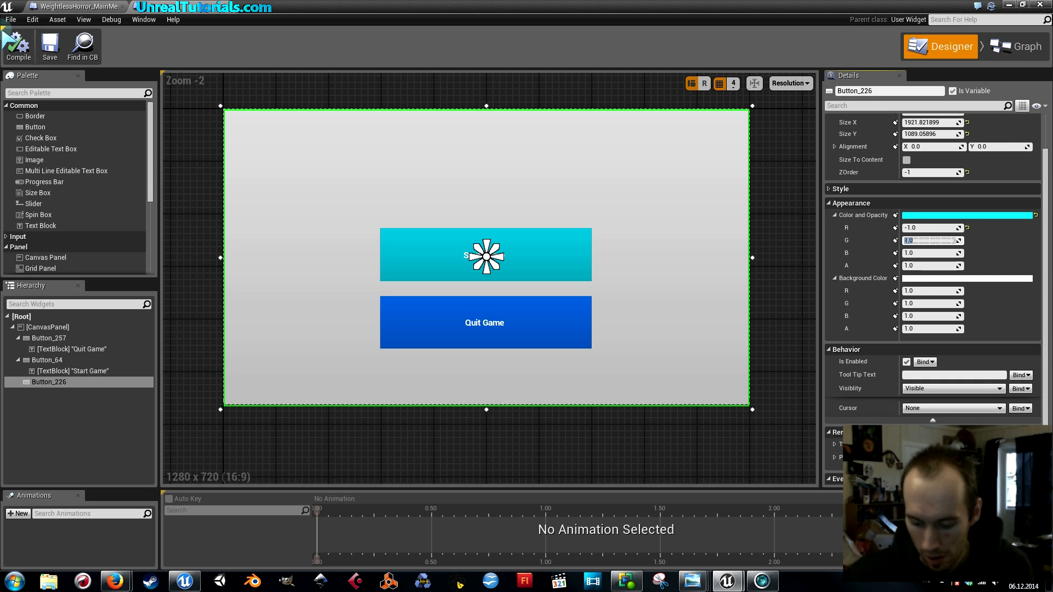
text(-1)
key(Return)
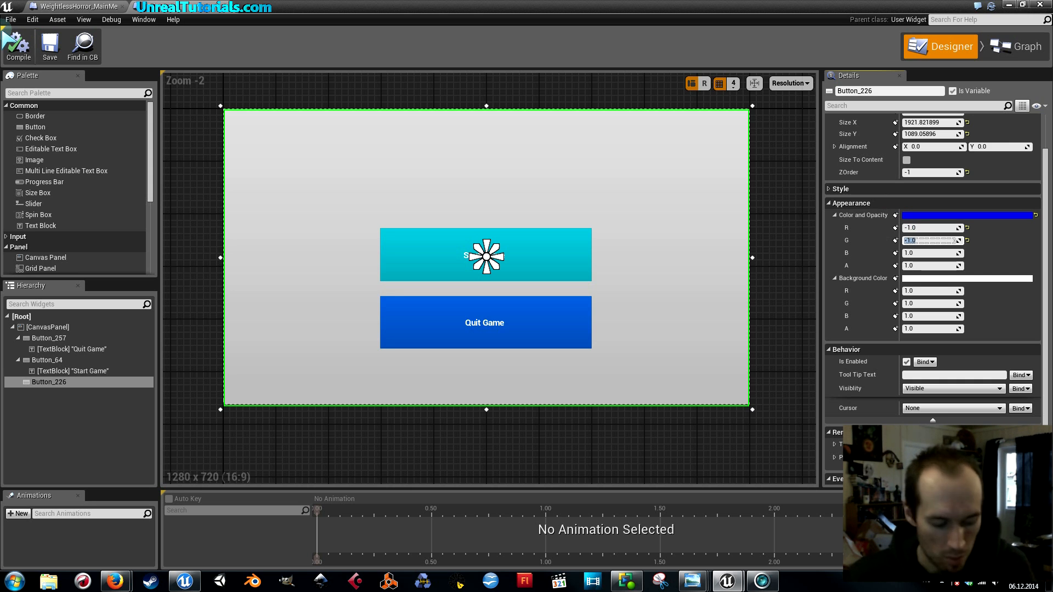
key(Tab)
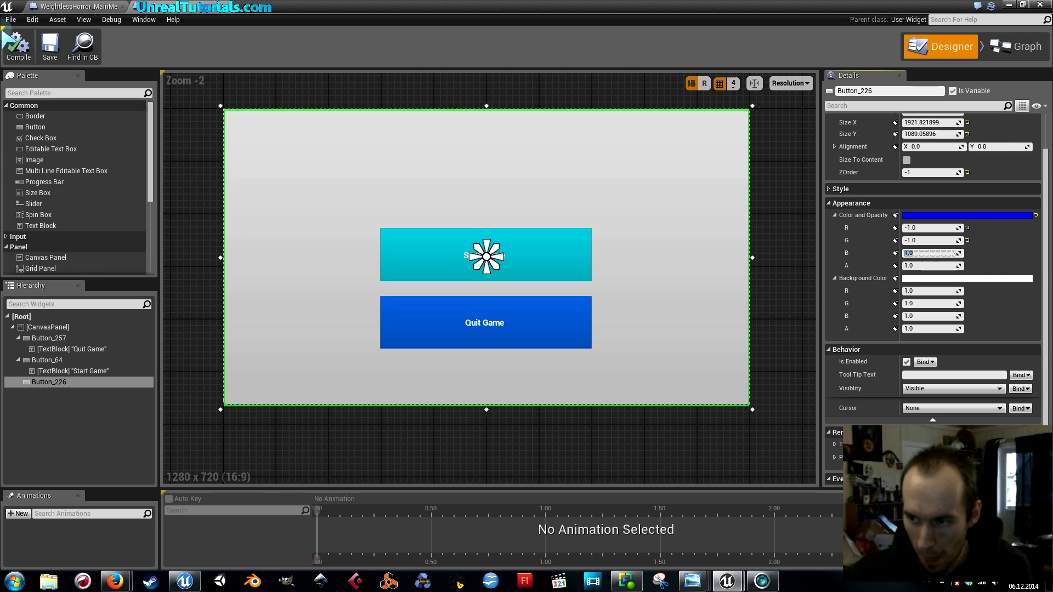
text(-1)
key(Return)
key(Tab)
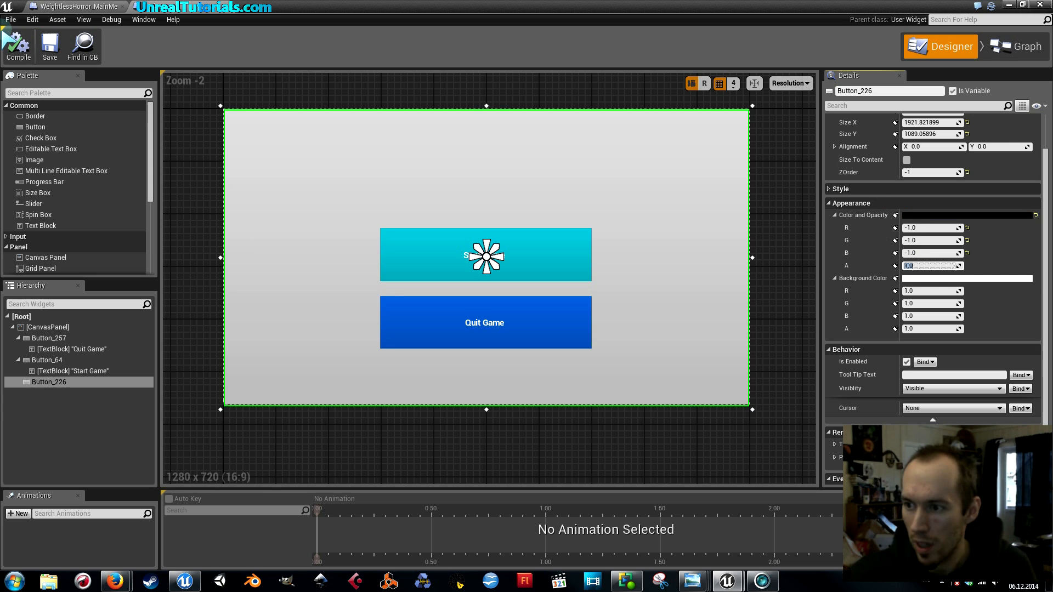
text(-1)
key(Return)
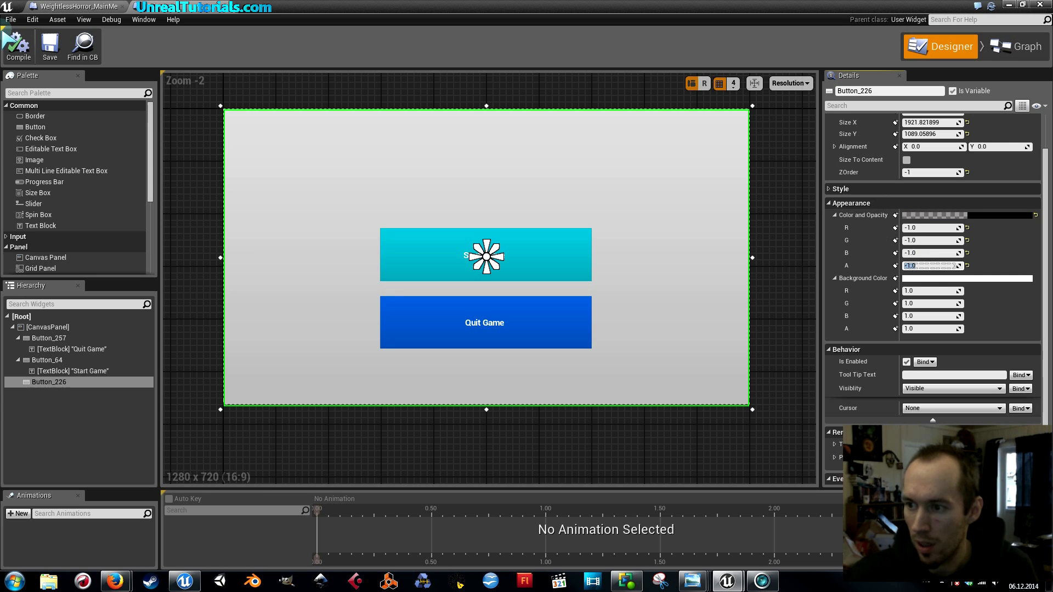
Step: Set the full-screen button's Background Color R, G, B and A each to -1, and compile and save the widget
click(930, 290)
text(-1)
key(Return)
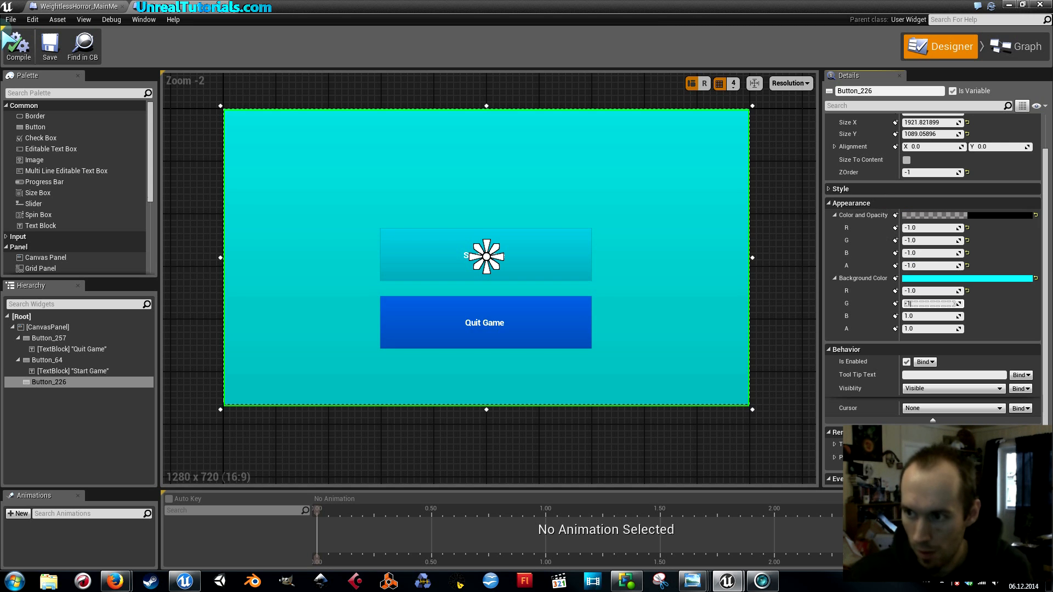
key(Return)
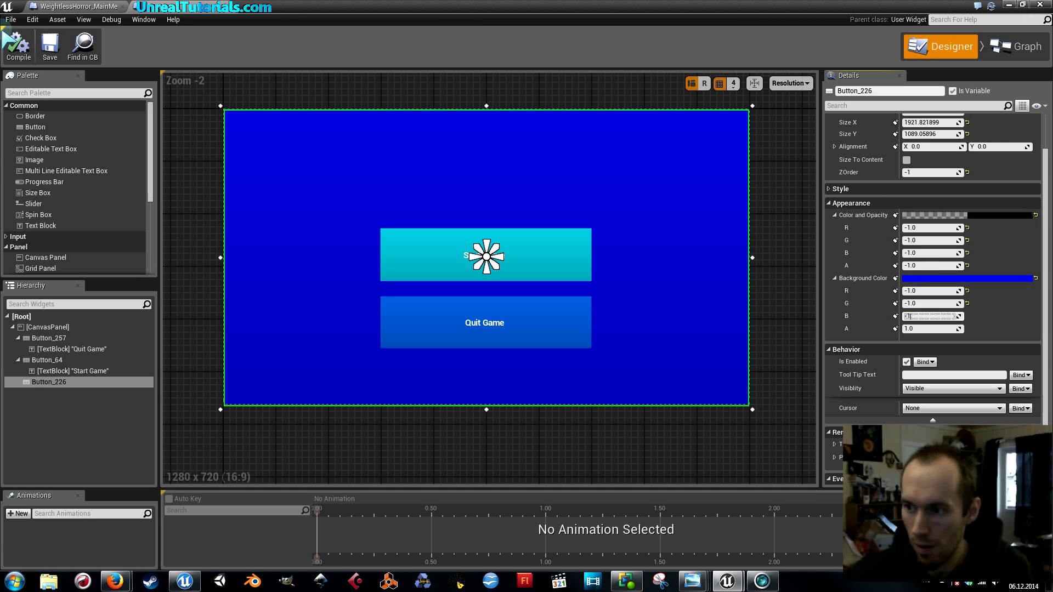
key(Return)
text(-1)
key(Return)
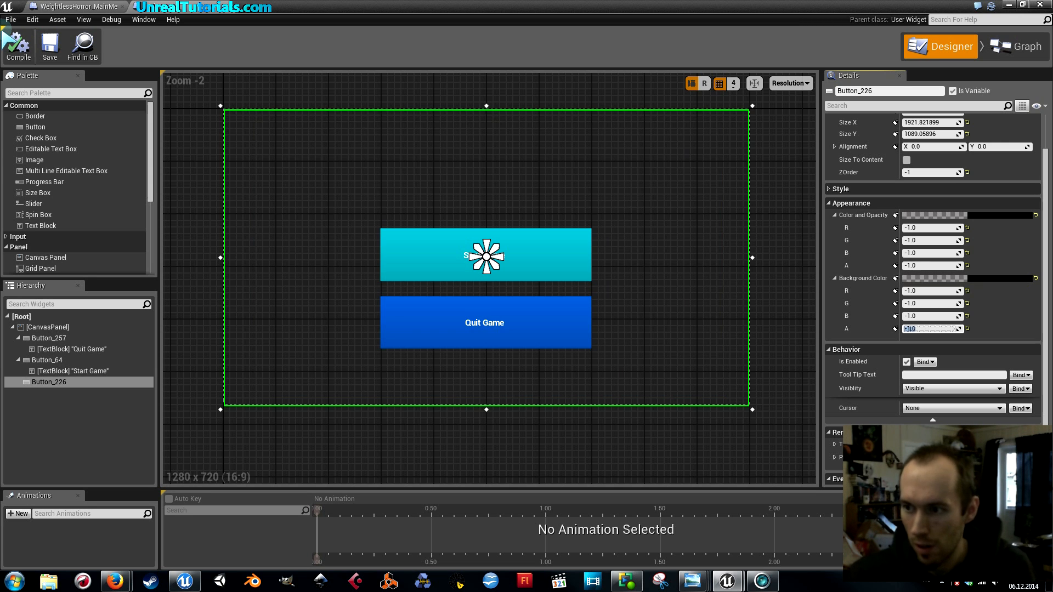
click(51, 54)
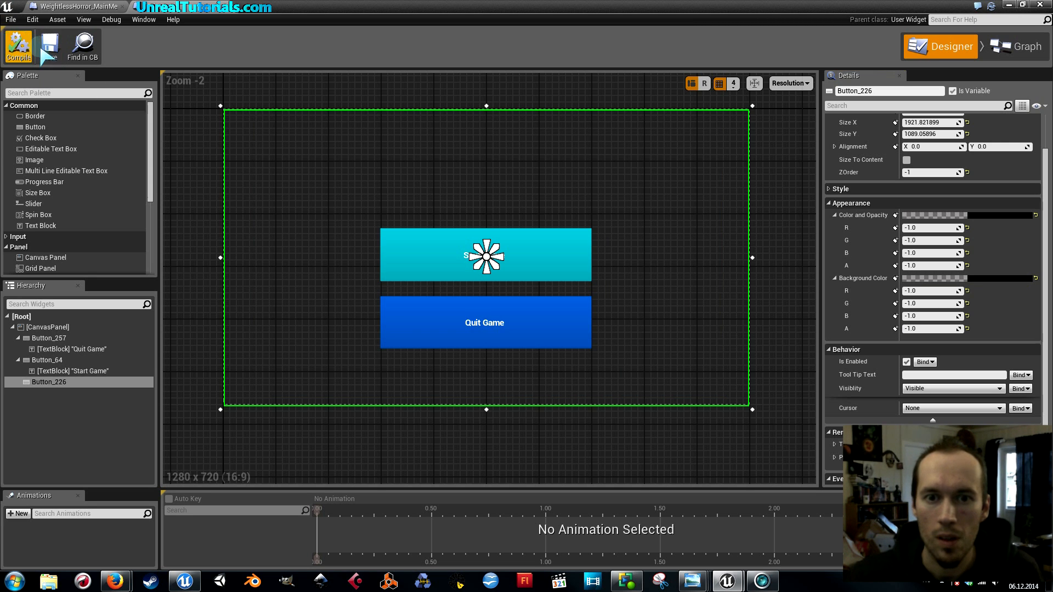
Step: Return to the level editor, play the level to check the menu with the transparent background button, and end with Quit Game
click(1008, 4)
click(497, 45)
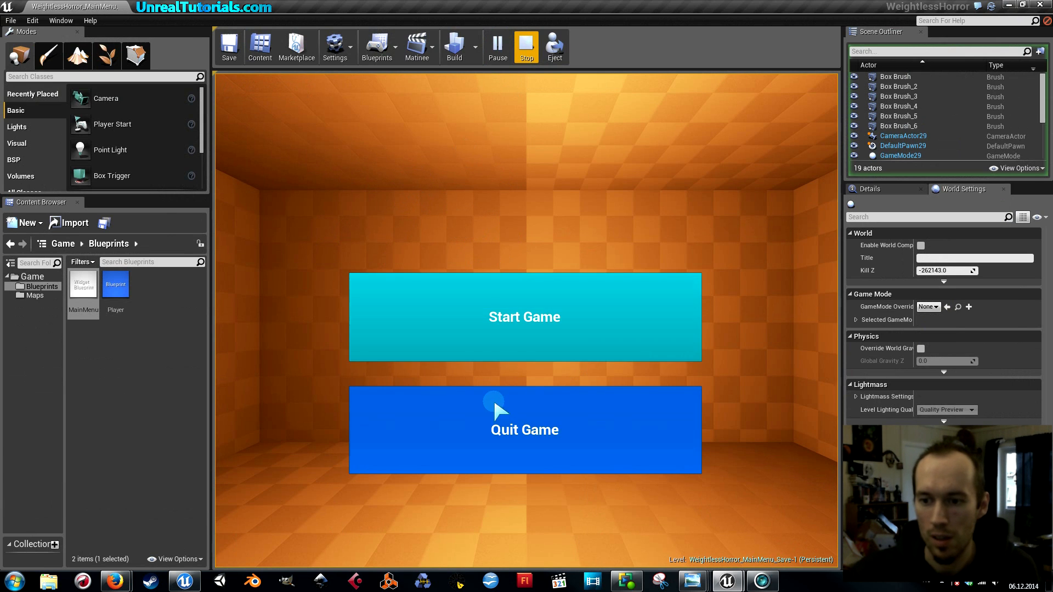
click(495, 423)
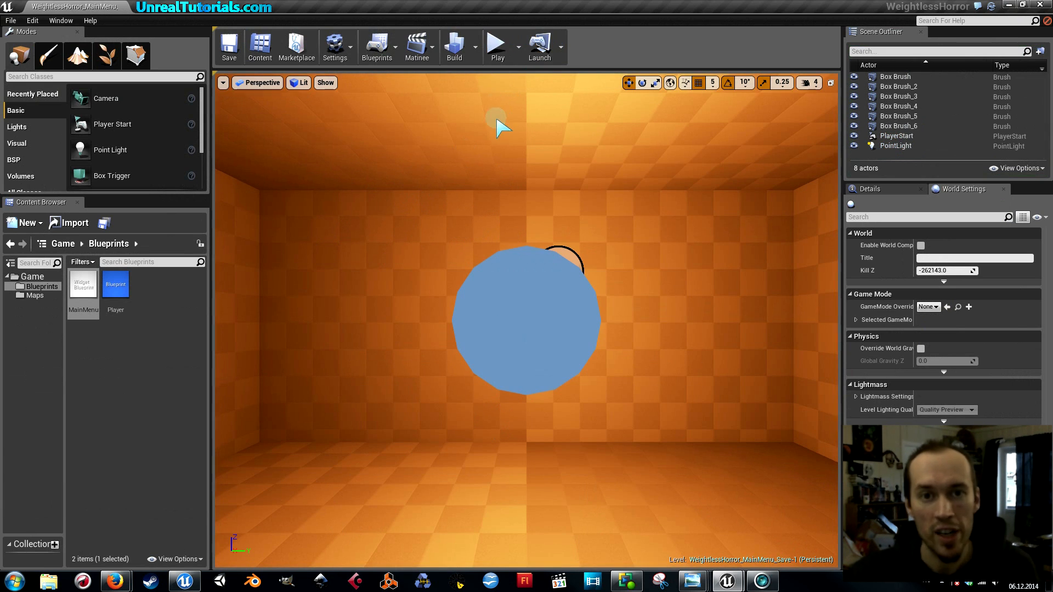
Step: Play the level as a Standalone Game, test Start Game in the menu, and exit the game window
click(518, 48)
click(548, 115)
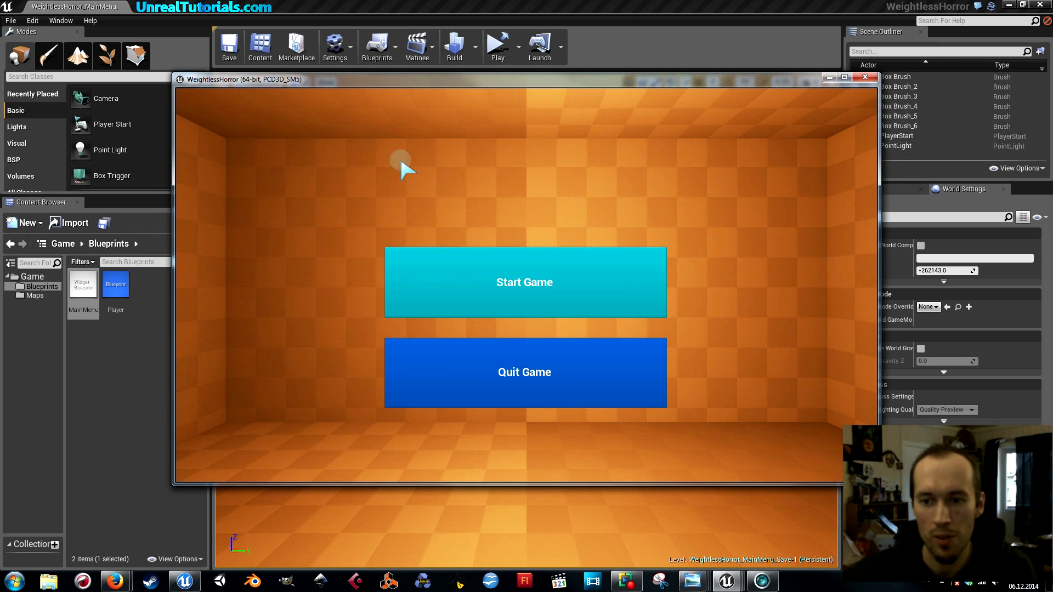
click(472, 294)
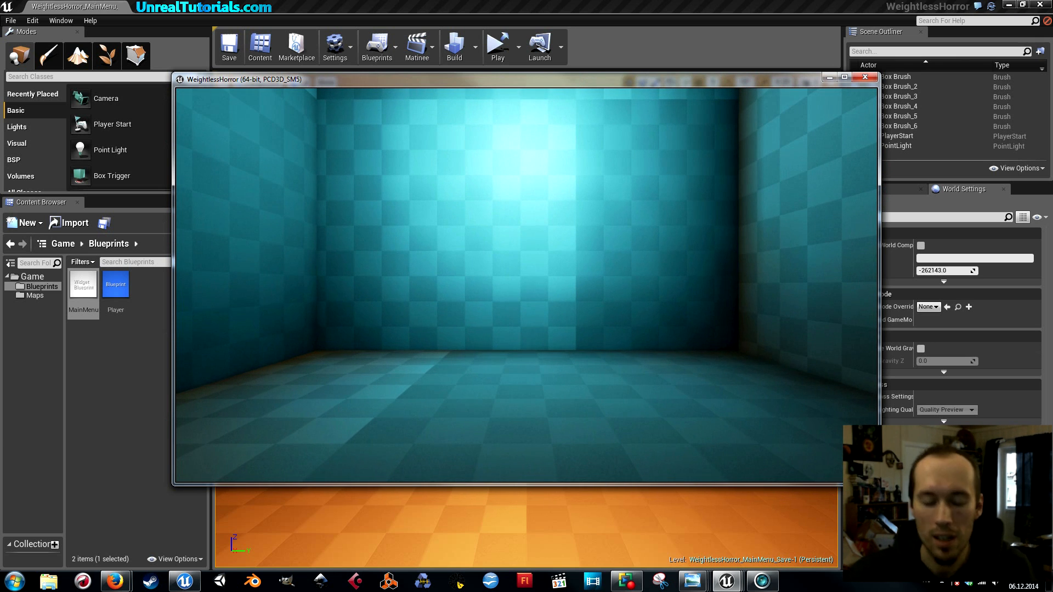
key(super)
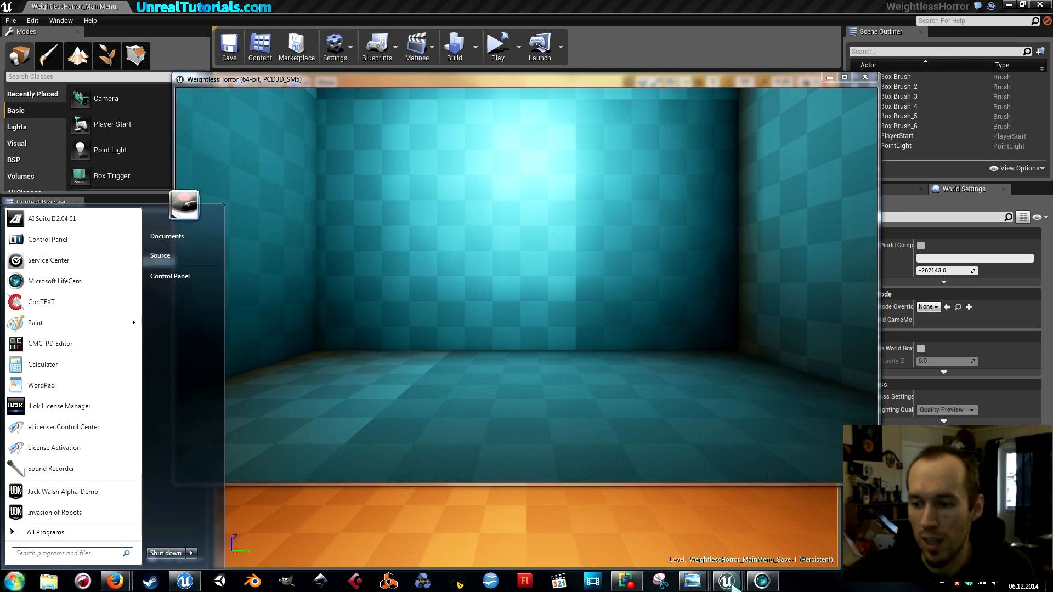
click(726, 580)
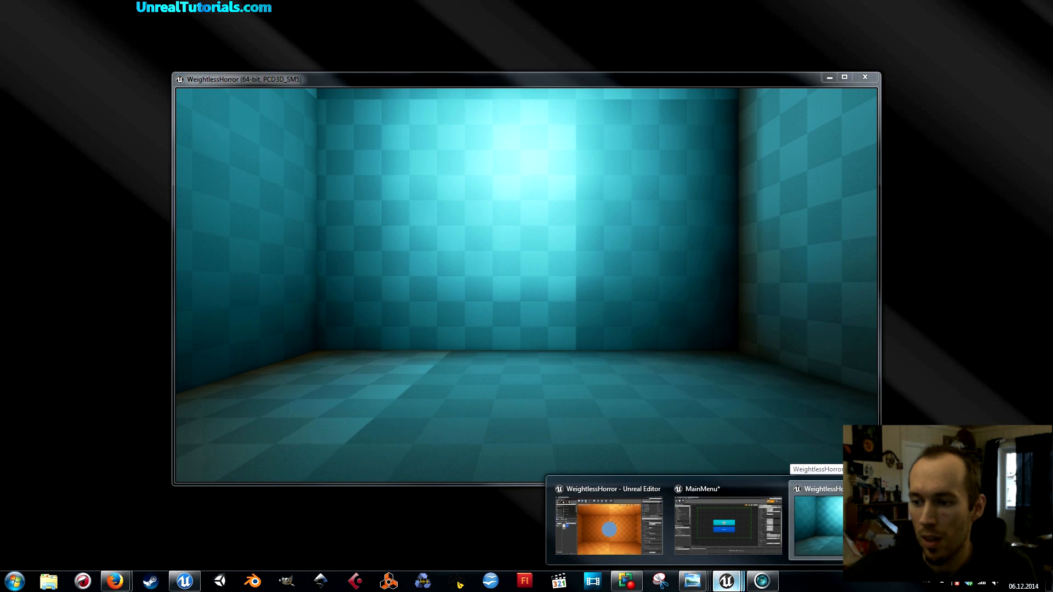
key(Escape)
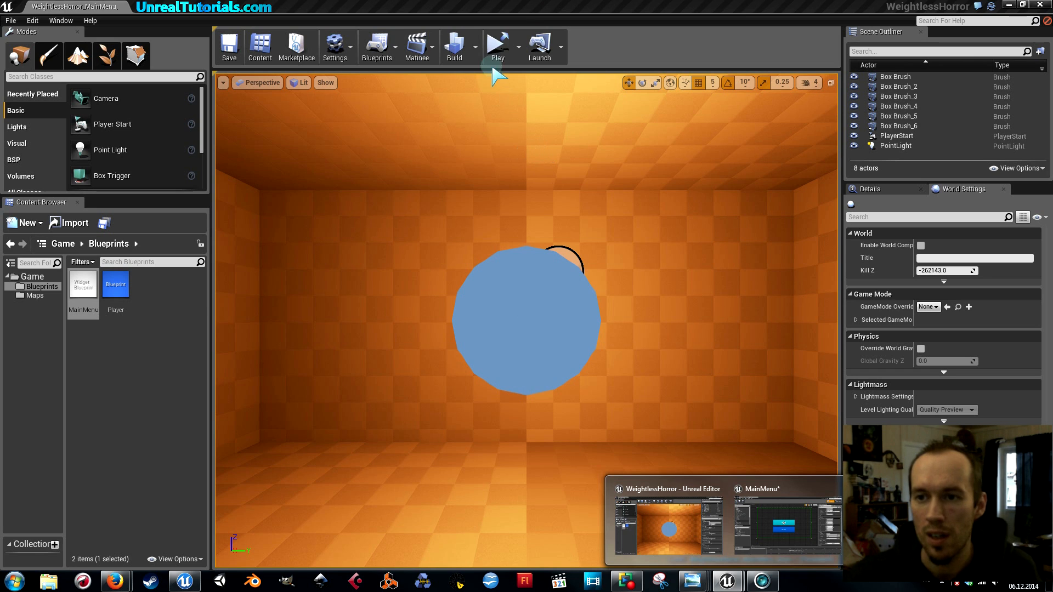
Step: Switch play mode back to Selected Viewport, run the level, and end with Quit Game
click(518, 47)
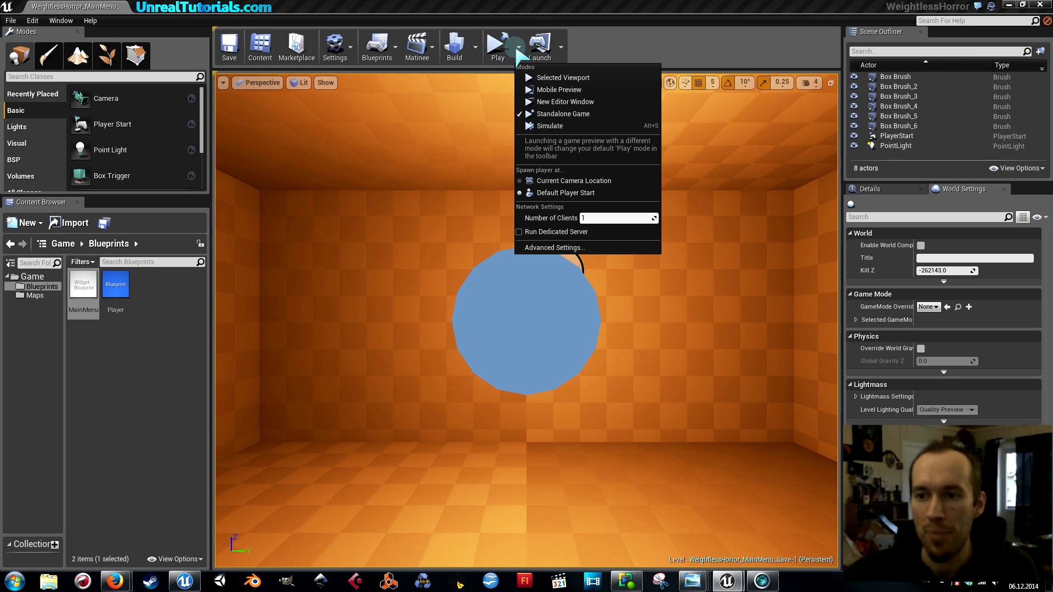
click(540, 77)
click(499, 417)
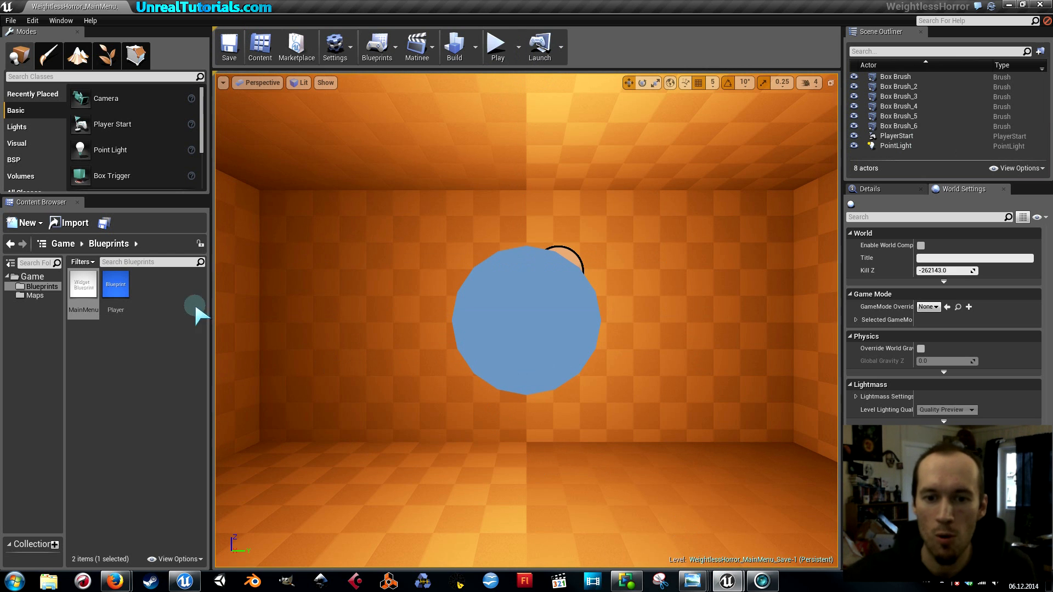
Step: Open MainMenu's Event Graph and move the SET Show Mouse Cursor and Get Player Controller nodes away from Remove from Viewport
double_click(82, 285)
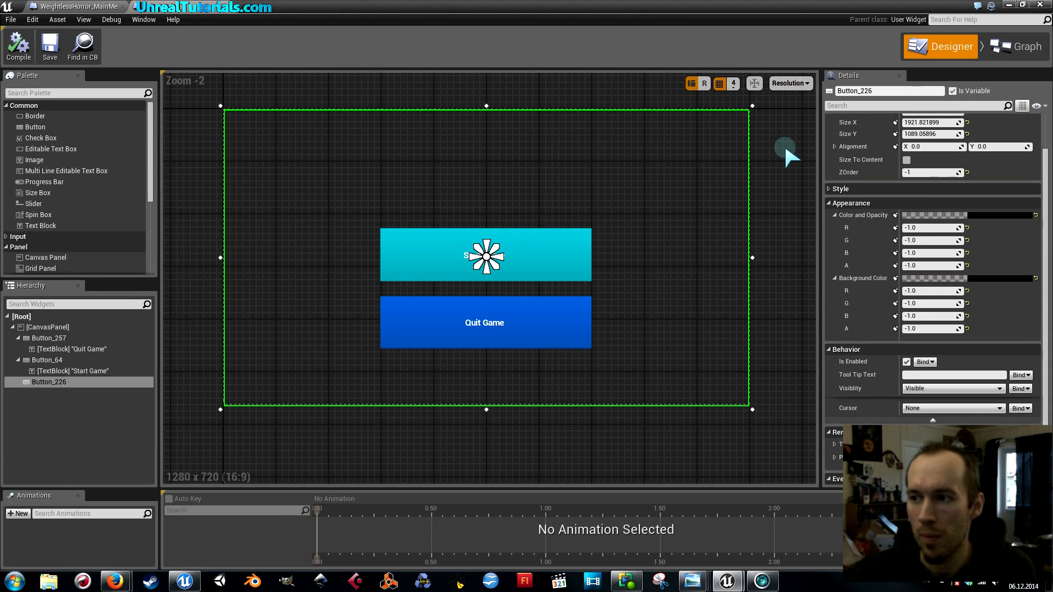
click(1017, 46)
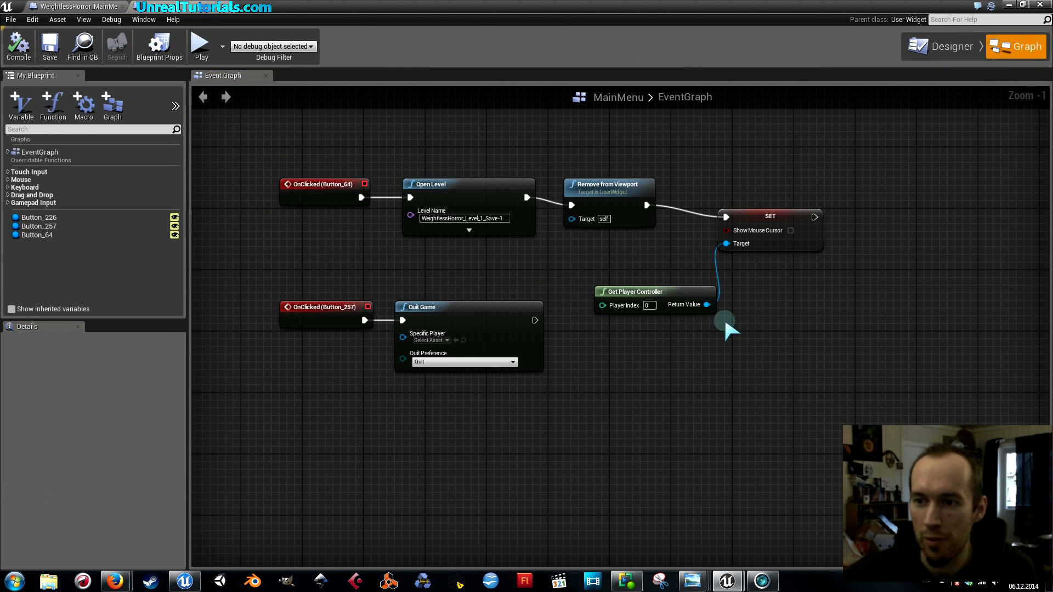
right_drag(645, 351, 644, 376)
scroll(652, 263, up, 1)
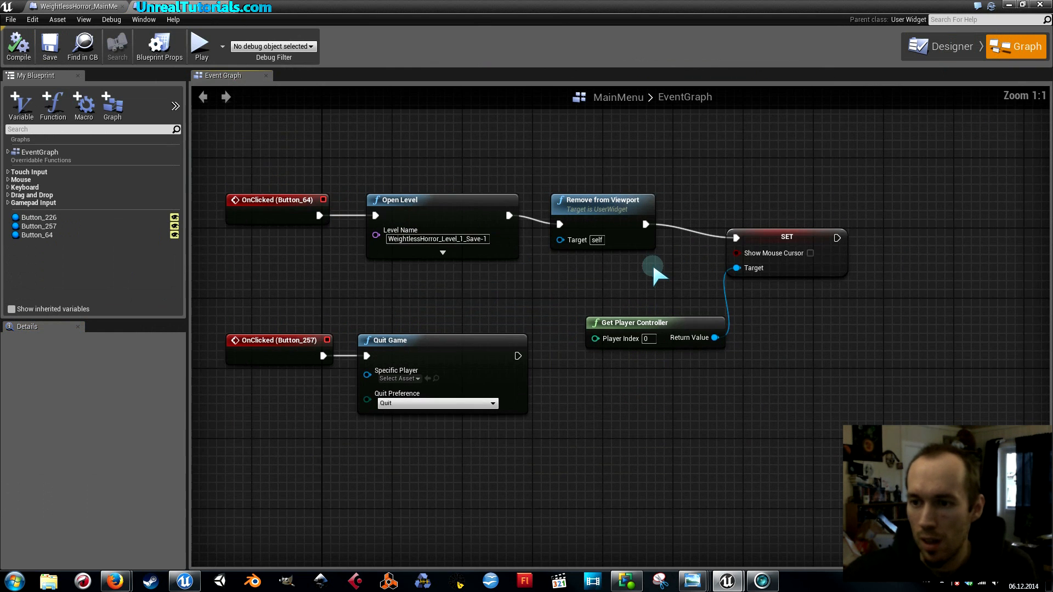
right_drag(652, 264, 627, 288)
drag(735, 247, 777, 282)
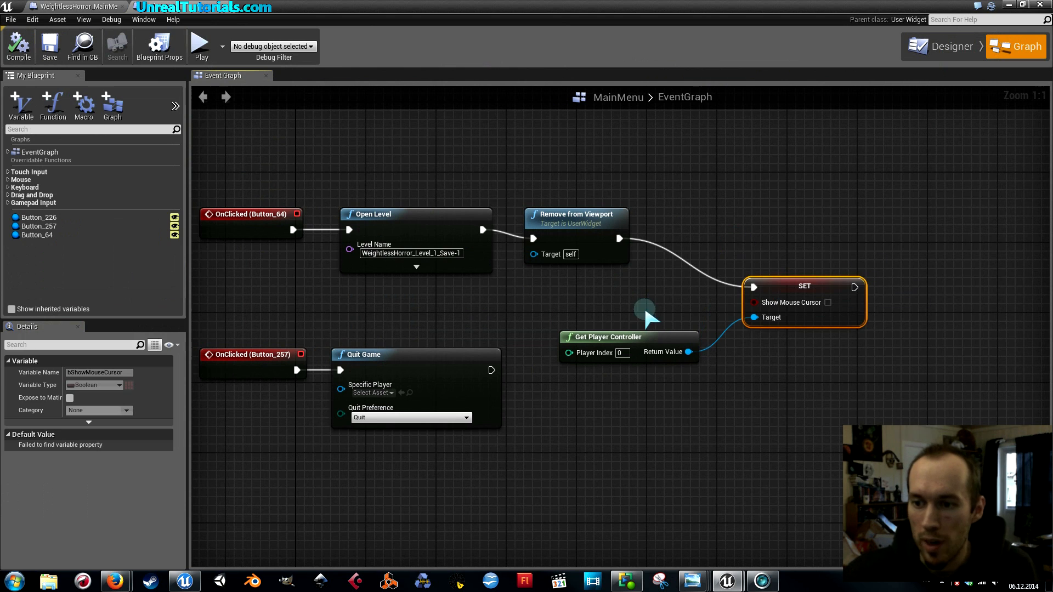
drag(617, 335, 634, 388)
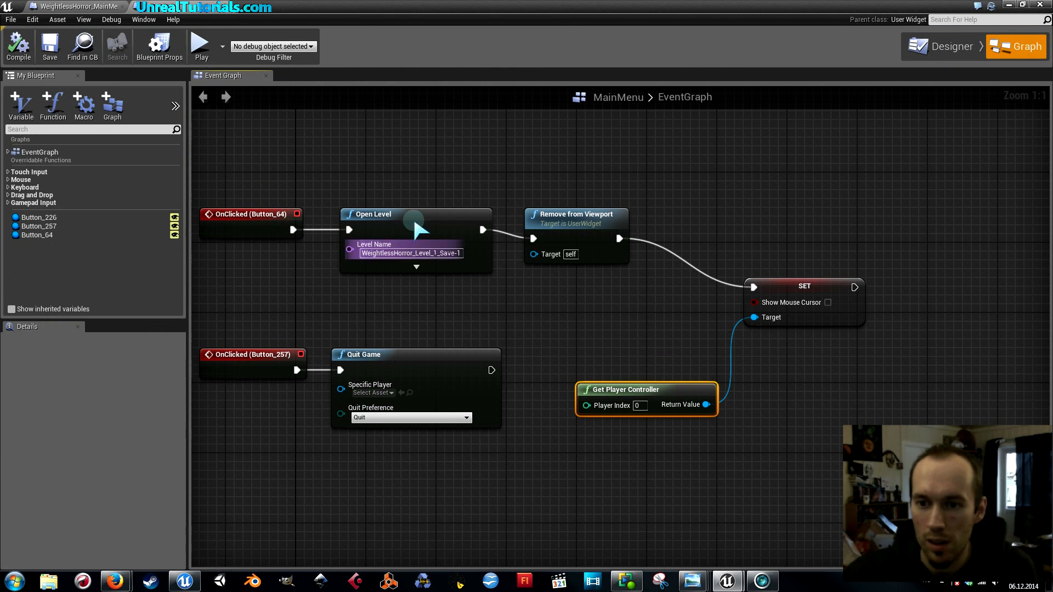
Step: Add a Set Input Mode Game Only node to the Event Graph near Remove from Viewport
right_click(697, 193)
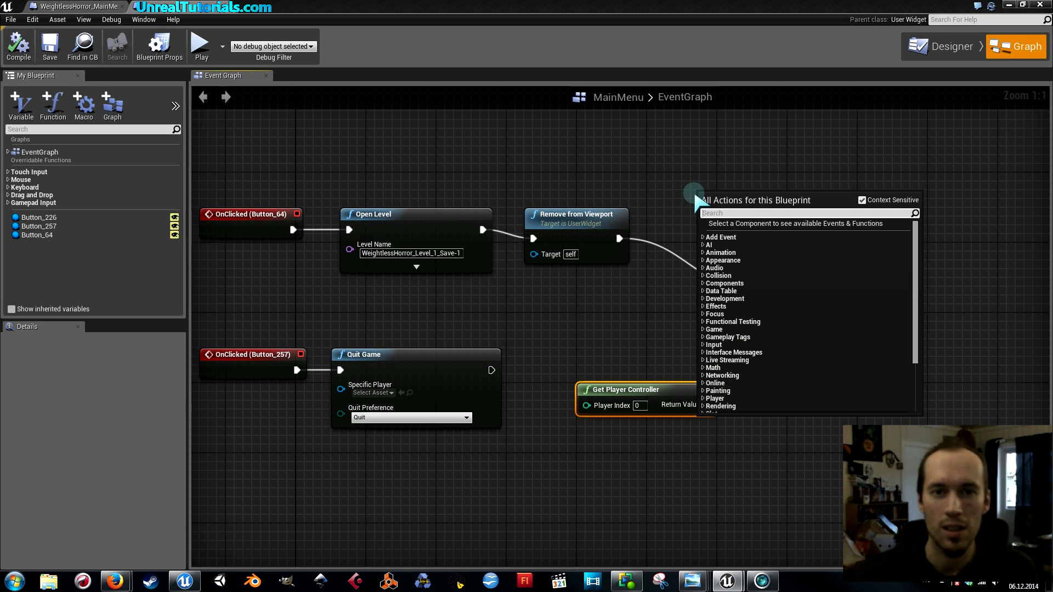
text(npu)
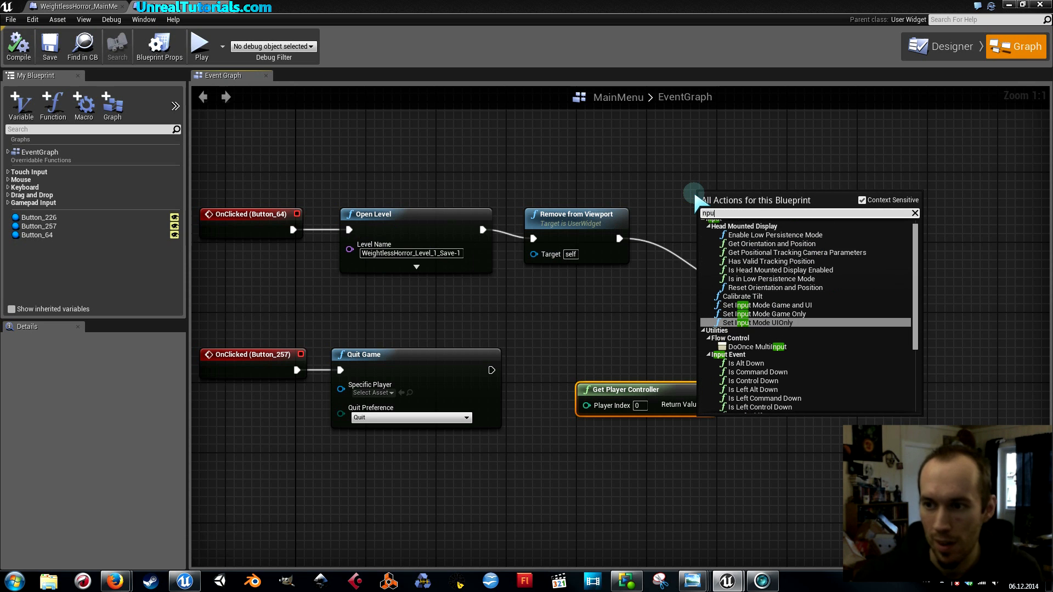
key(BackSpace)
key(BackSpace)
key(BackSpace)
text(in)
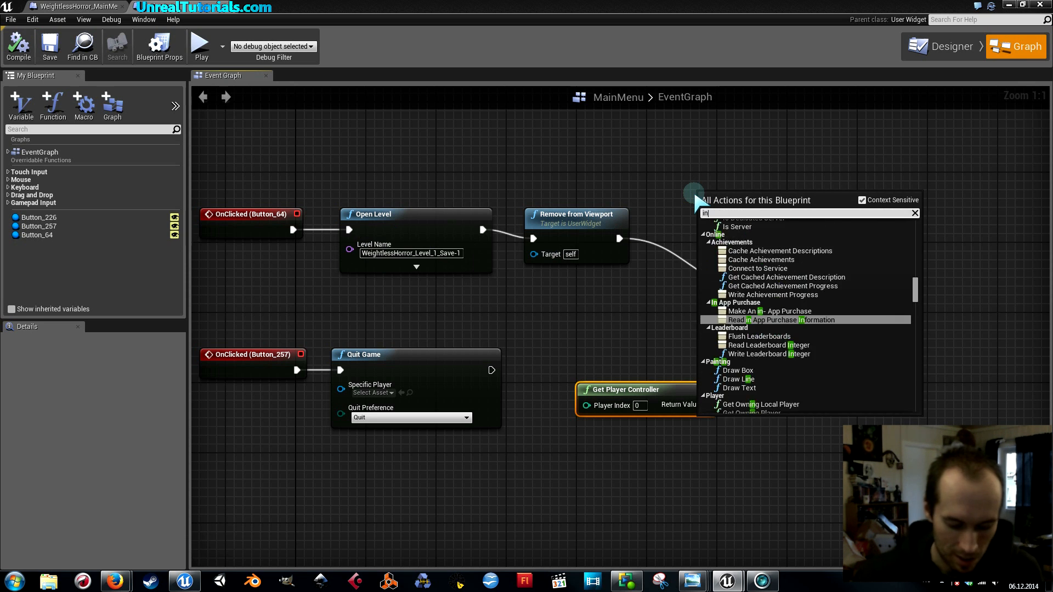
text(put mode)
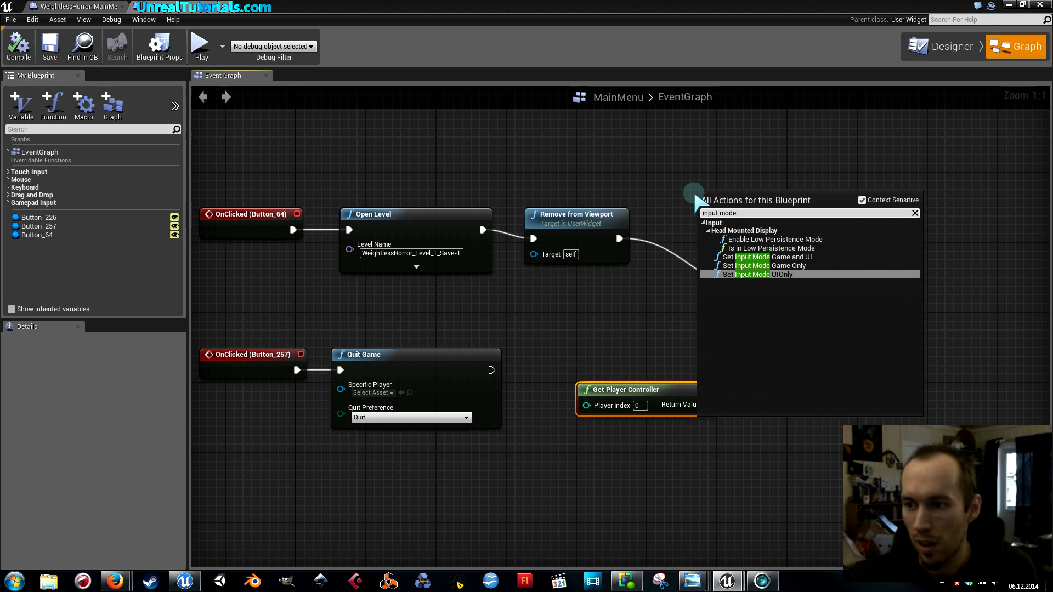
key(Up)
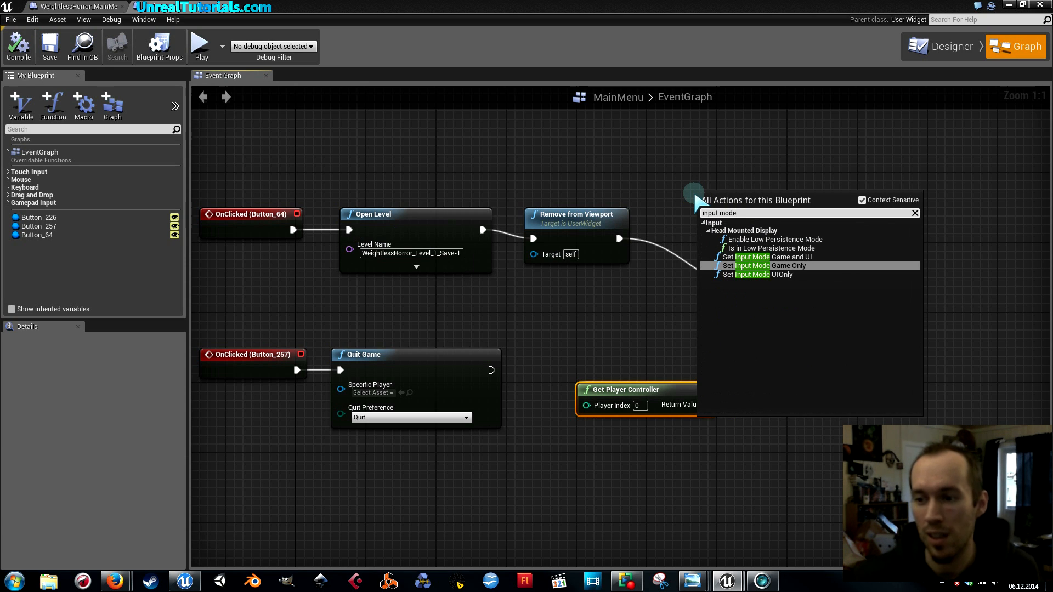
text(e)
key(Return)
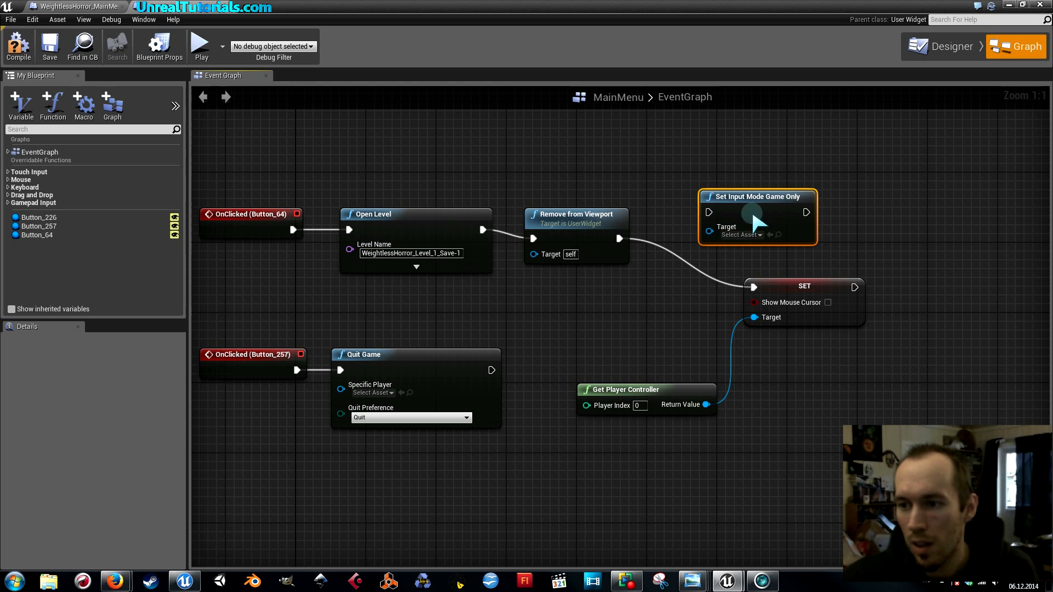
Step: Rearrange the nodes and wire Set Input Mode Game Only between Remove from Viewport and SET Show Mouse Cursor
drag(782, 296, 843, 314)
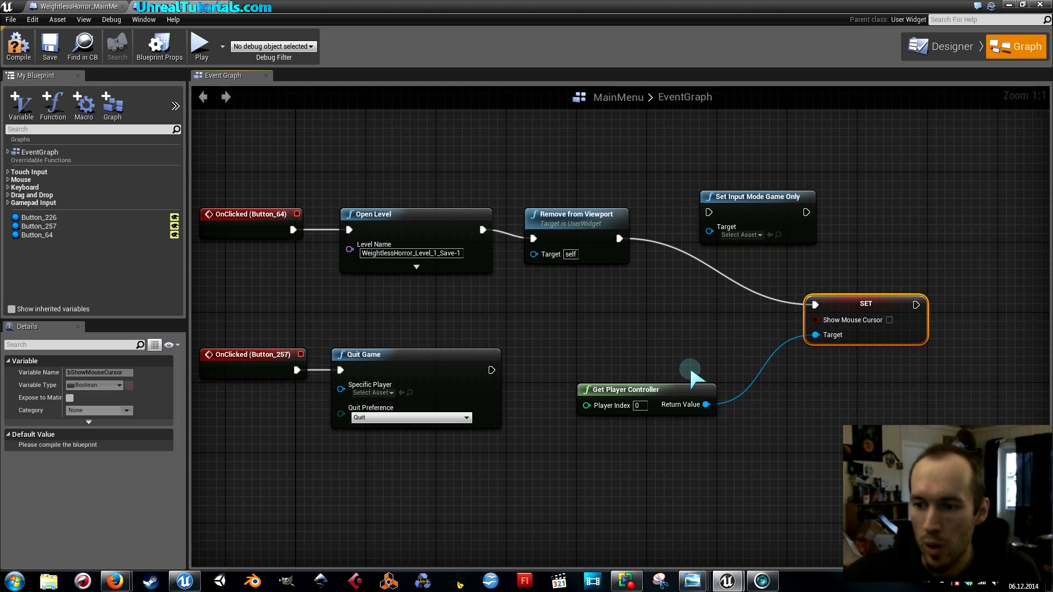
drag(659, 393, 661, 439)
drag(729, 196, 719, 232)
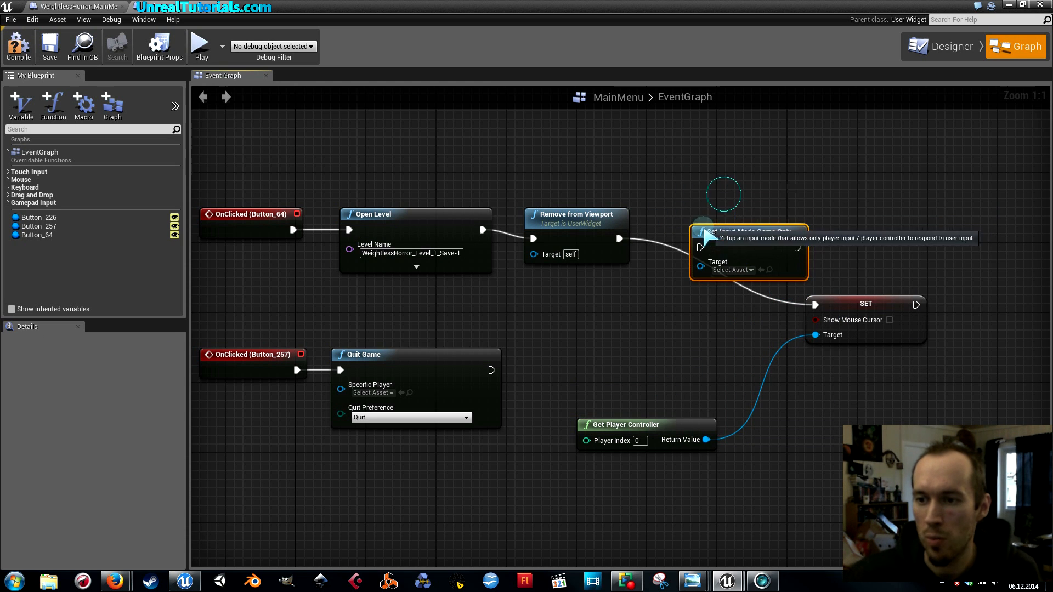
drag(619, 239, 687, 235)
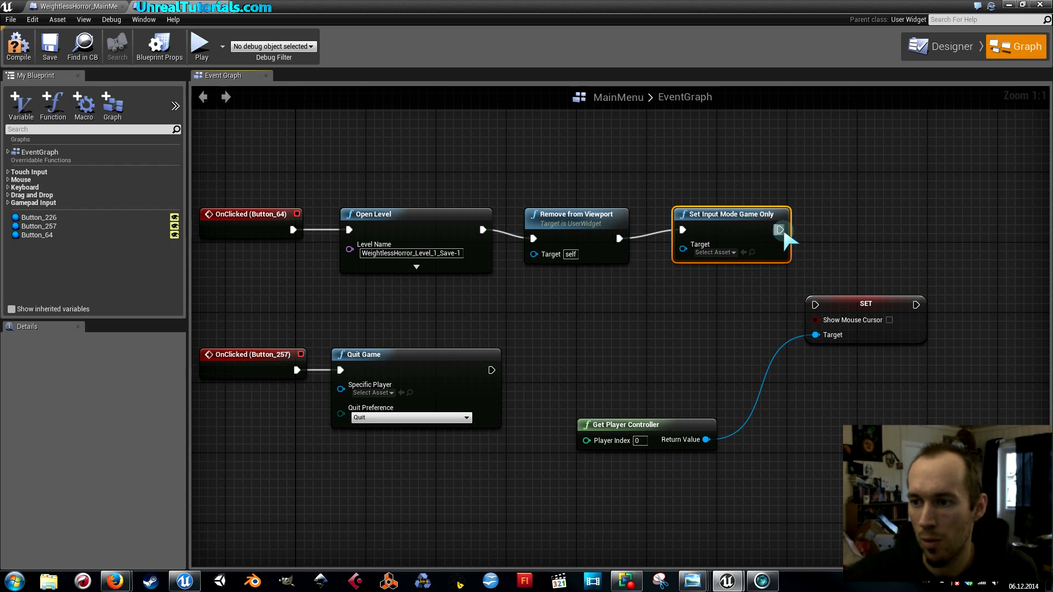
drag(781, 229, 815, 305)
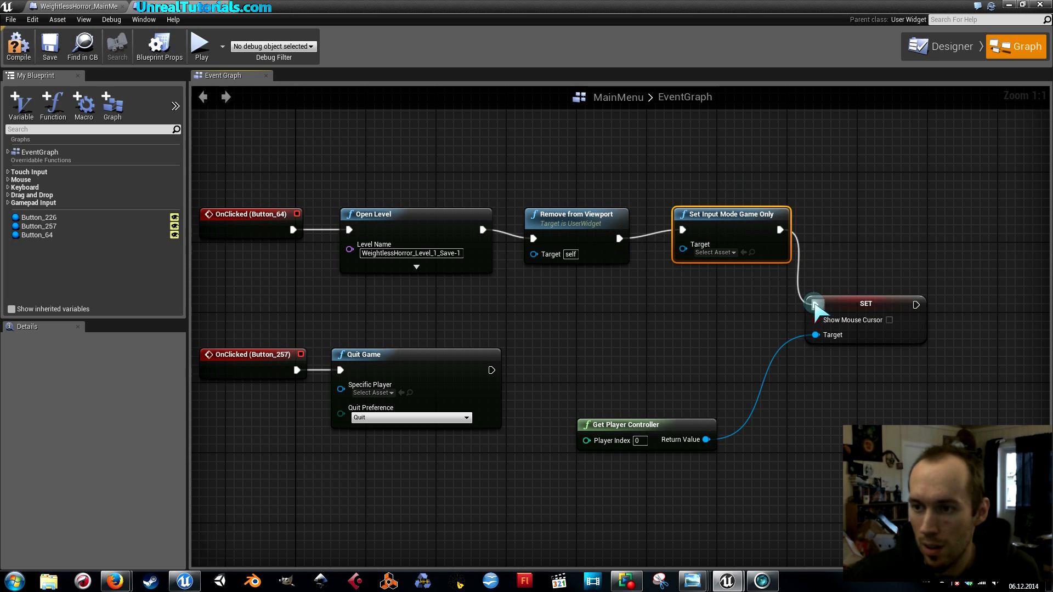
Step: Tidy the node layout and connect Get Player Controller's Return Value to the Target of Set Input Mode Game Only
drag(738, 213, 737, 223)
drag(683, 257, 630, 380)
drag(834, 325, 816, 325)
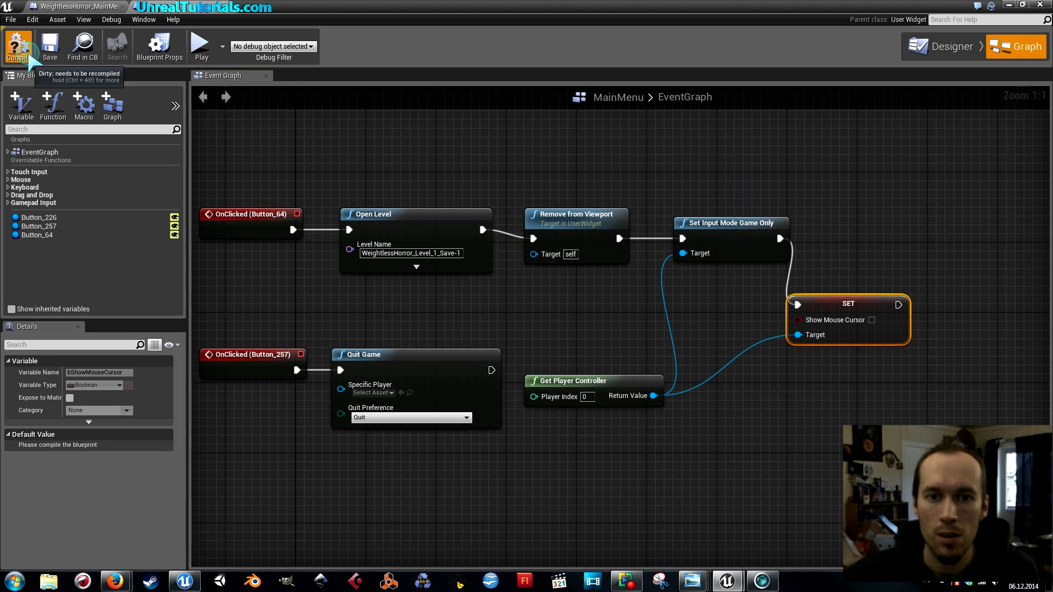
Step: Compile and save the MainMenu widget blueprint and return to the level editor
click(18, 45)
click(50, 46)
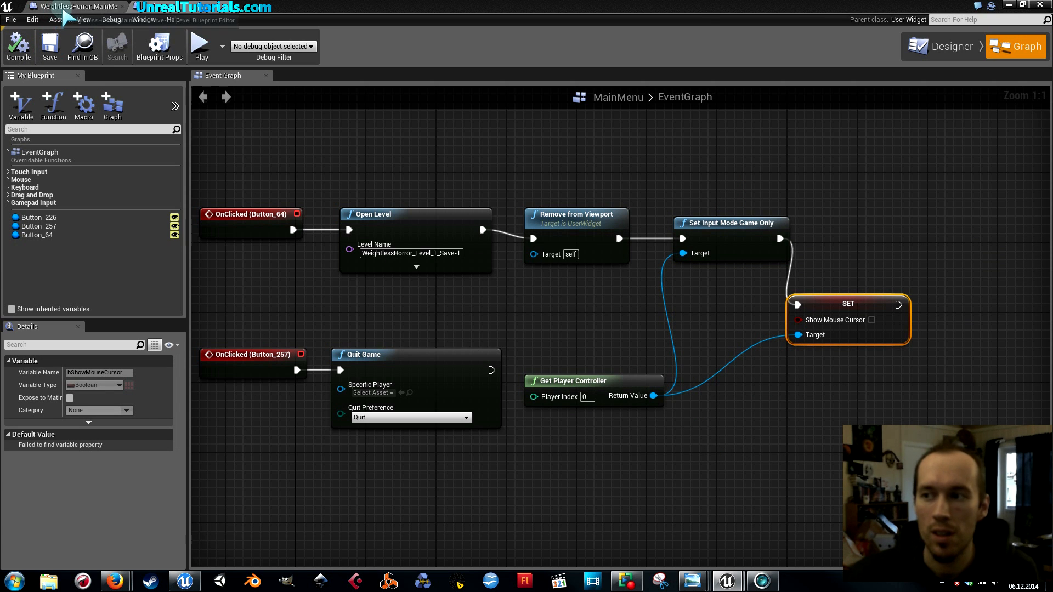
click(1039, 5)
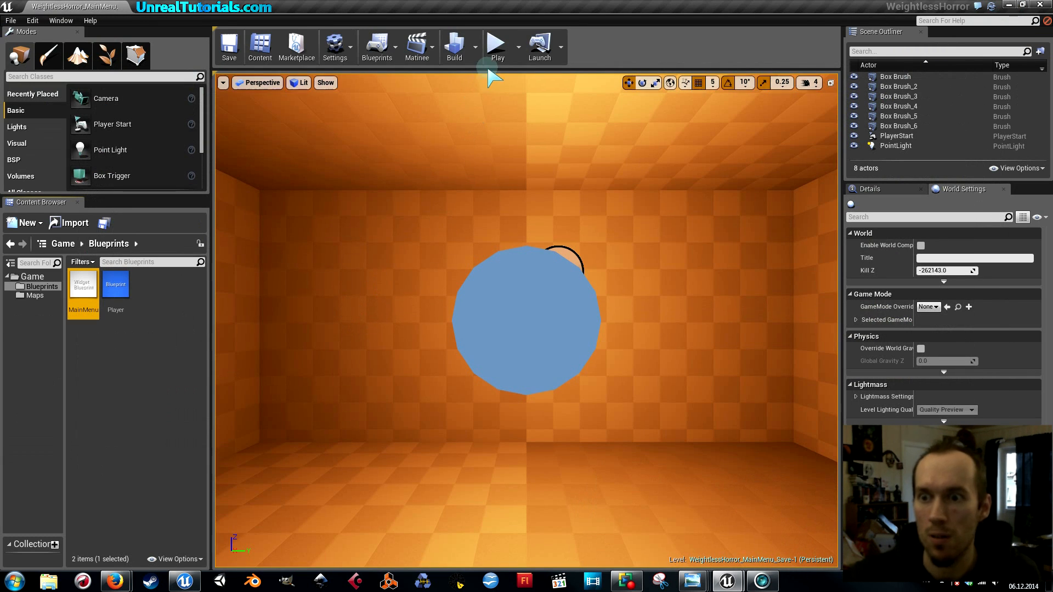
Step: Run the level as a Standalone Game, choose Start Game, and move forward through the loaded level
click(518, 47)
click(557, 114)
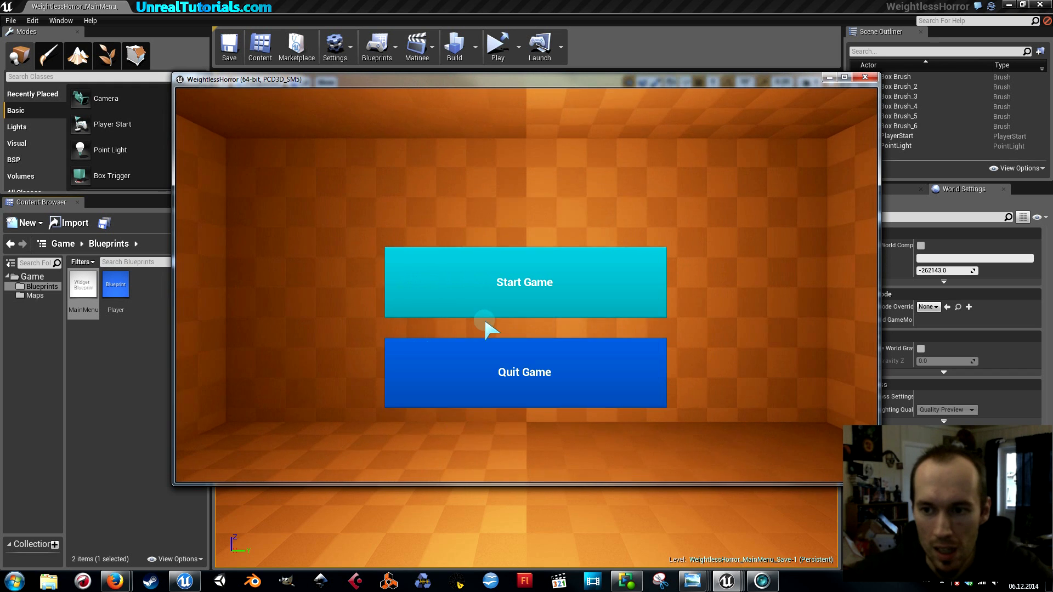
click(457, 301)
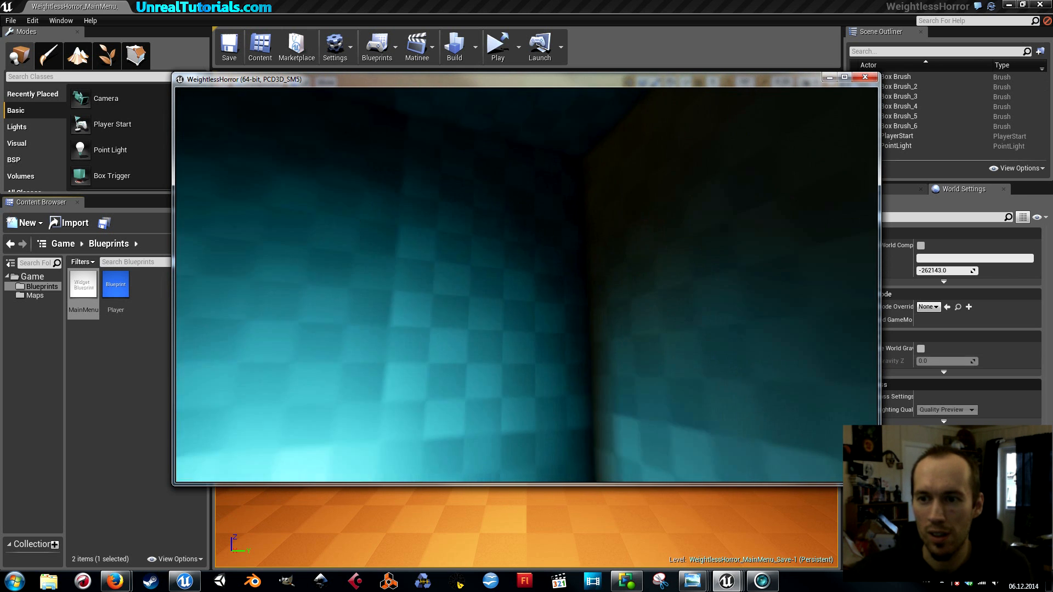
key(w)
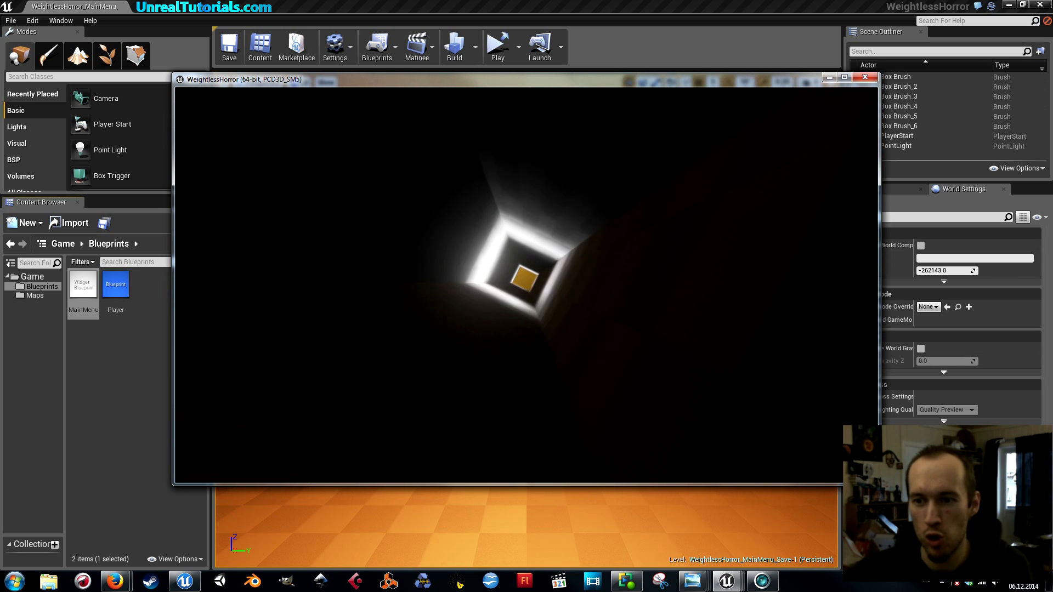
key(w)
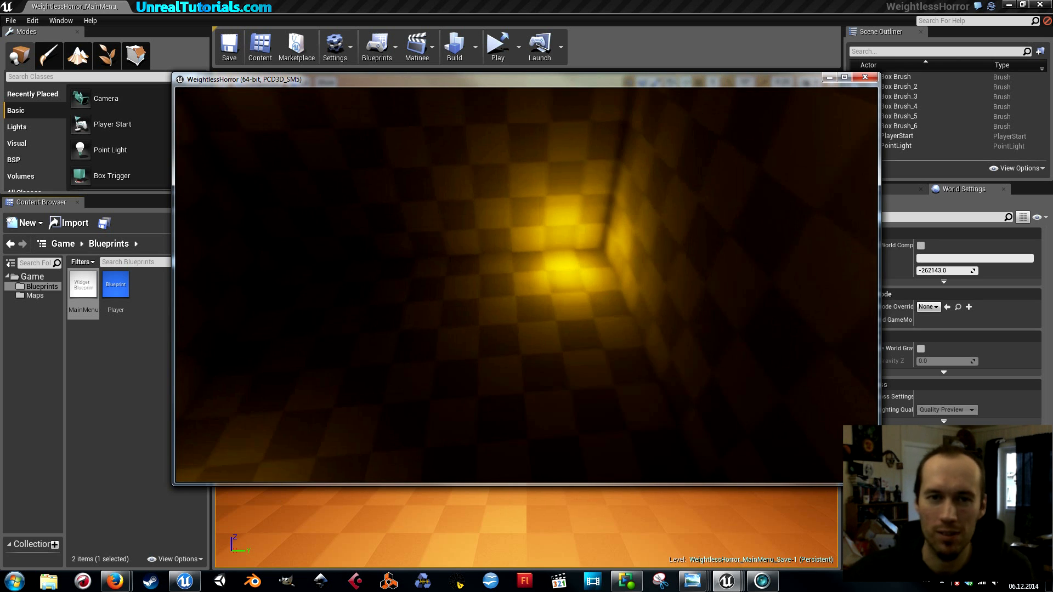
Step: Leave the running standalone game and return to the WeightlessHorror level editor window
key(super)
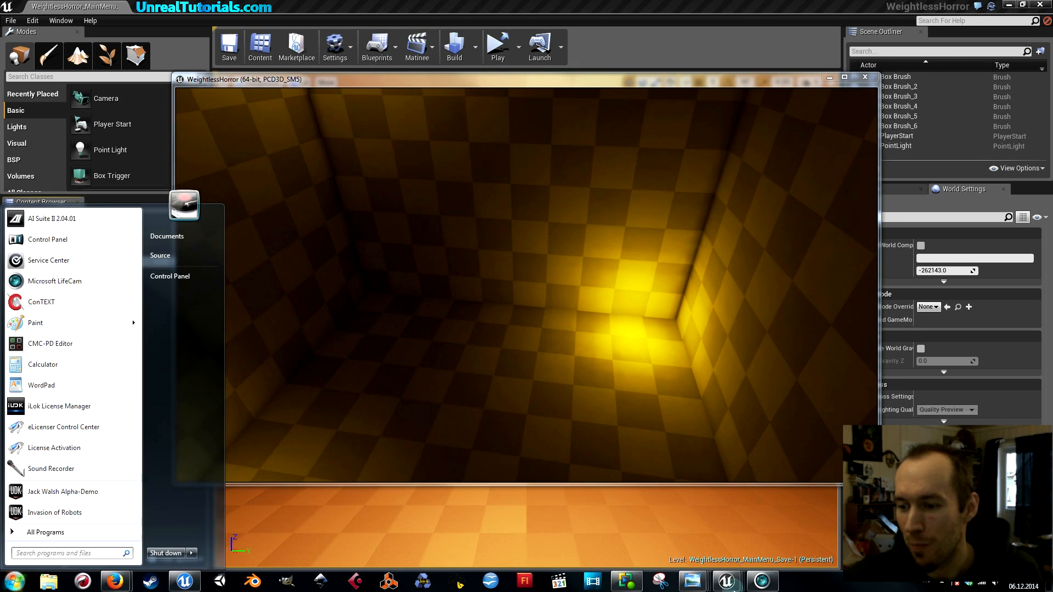
click(728, 582)
click(608, 523)
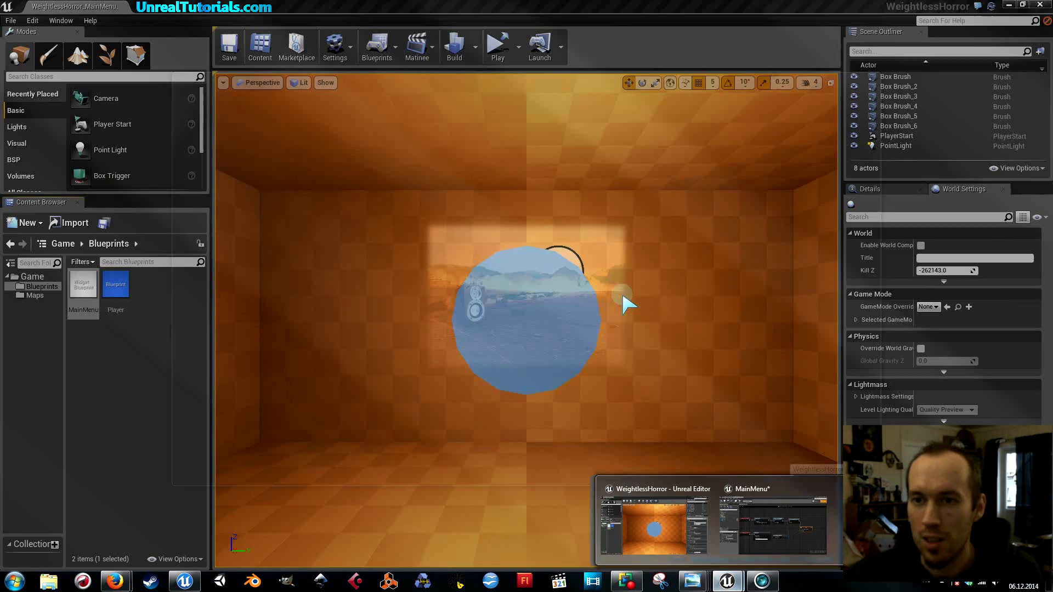
Step: Play the level in Selected Viewport, test the menu background and Start Game, and stop the session
click(518, 47)
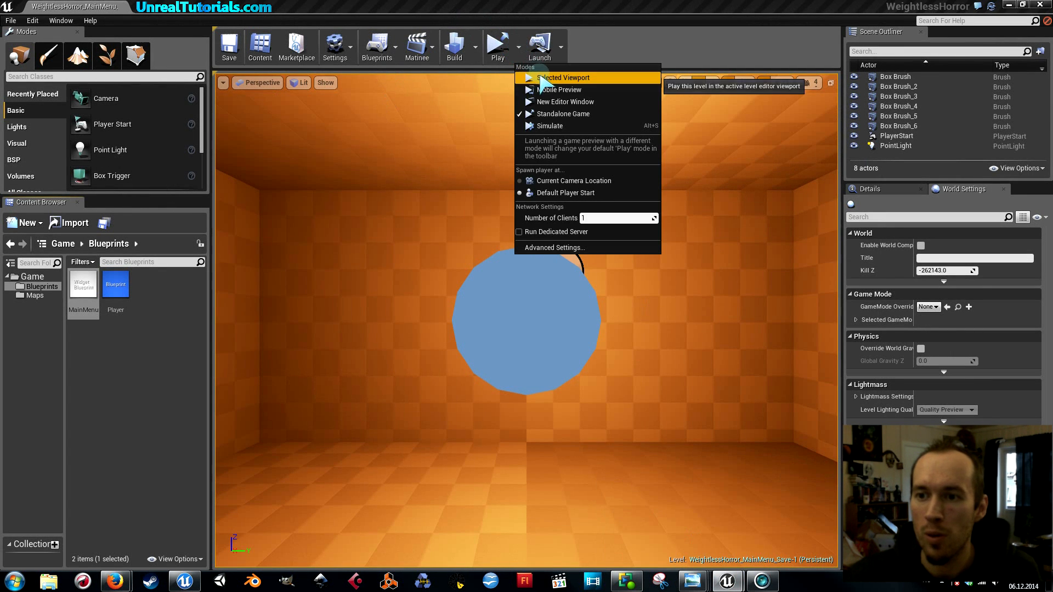
click(545, 77)
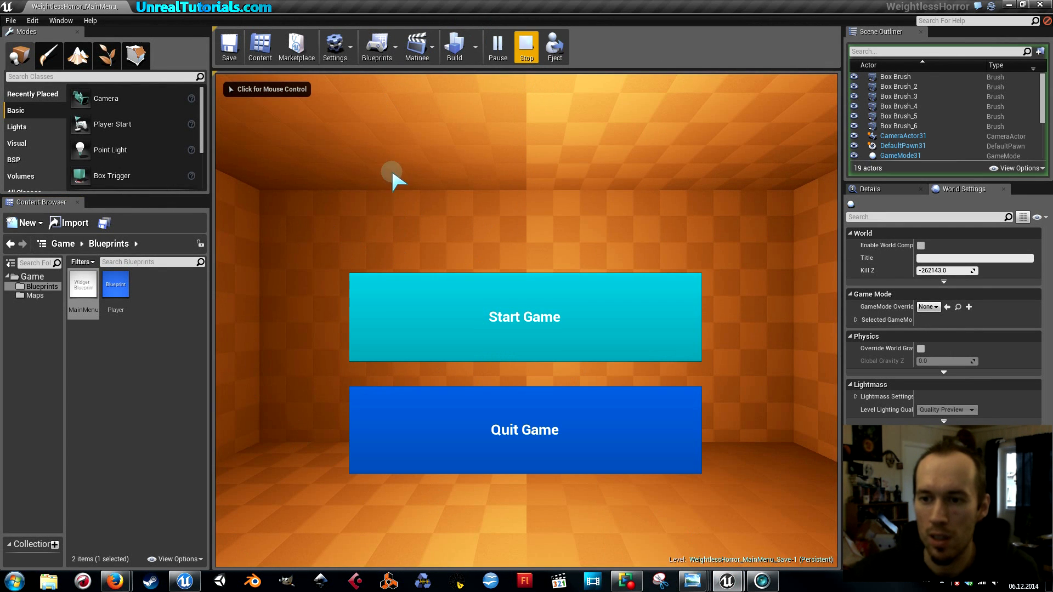
click(443, 174)
click(556, 344)
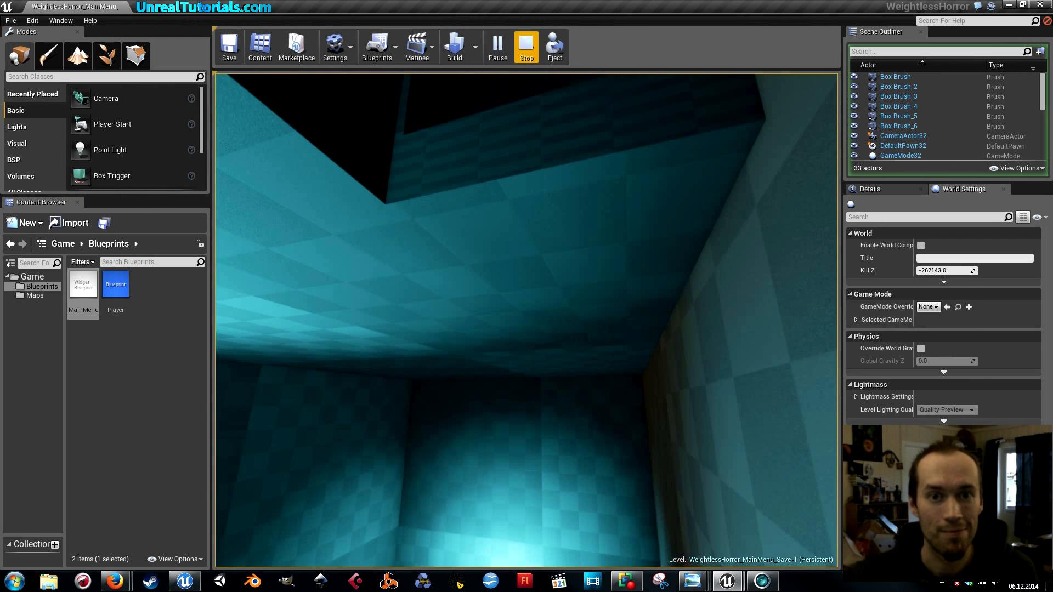
key(Escape)
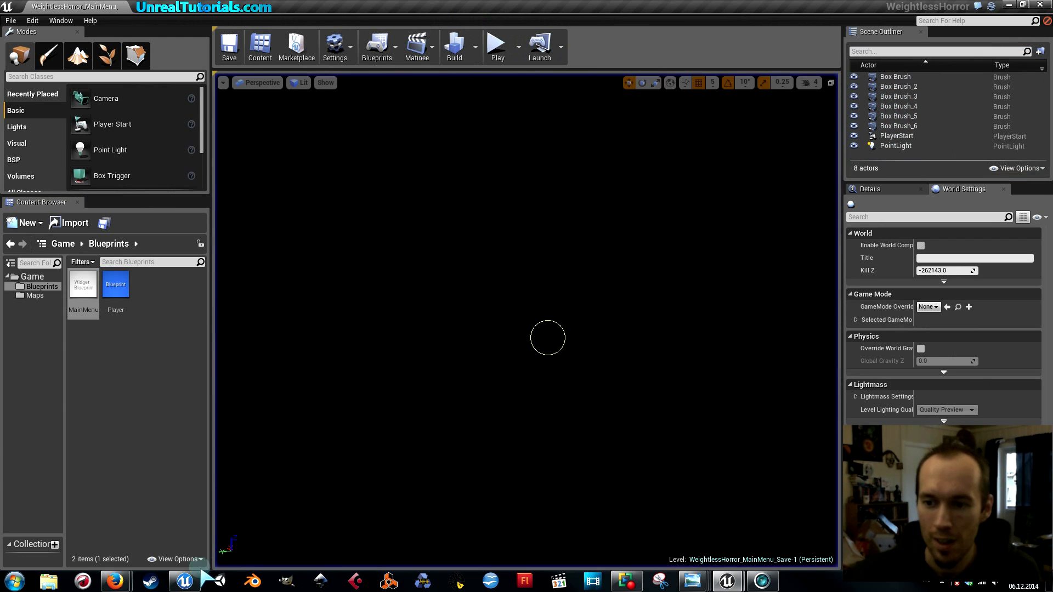
Step: Reposition the perspective camera inside the menu room with the help of Unlit view mode, and restore Lit
click(299, 84)
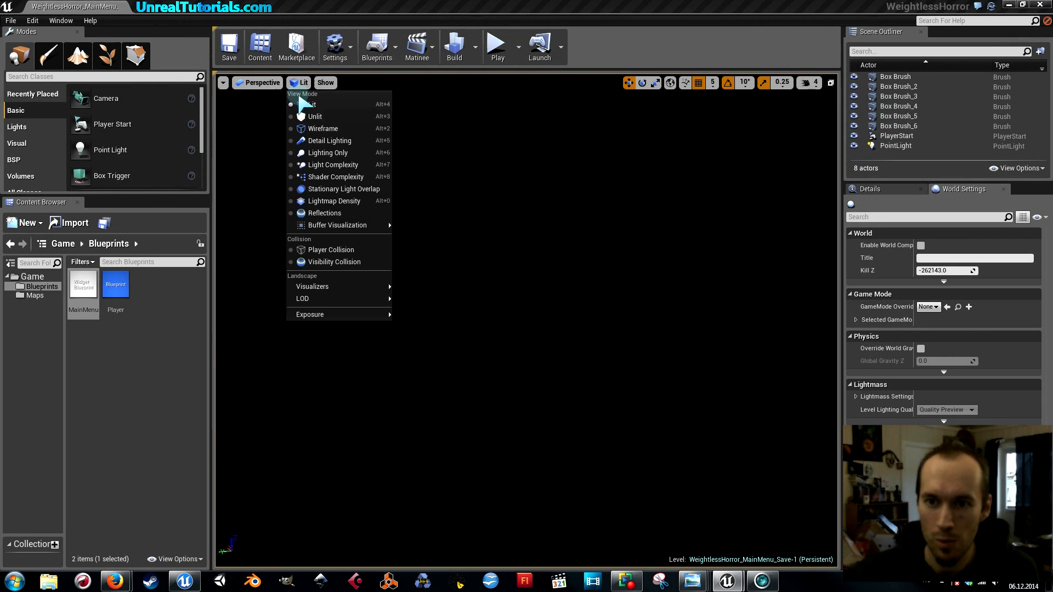
click(308, 110)
right_drag(474, 296, 465, 301)
key(w)
scroll(264, 462, down, 5)
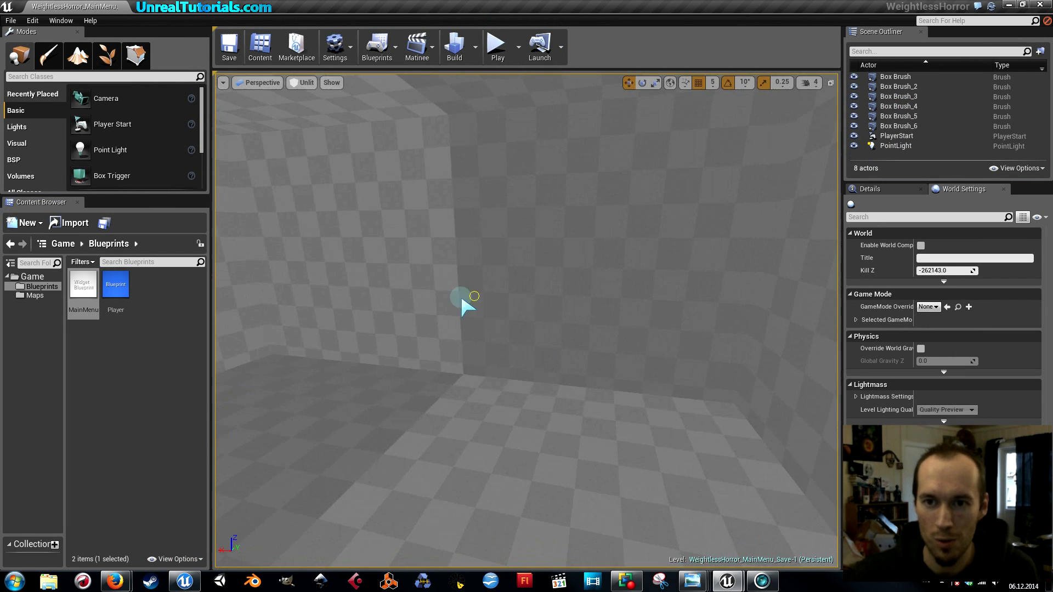
click(305, 83)
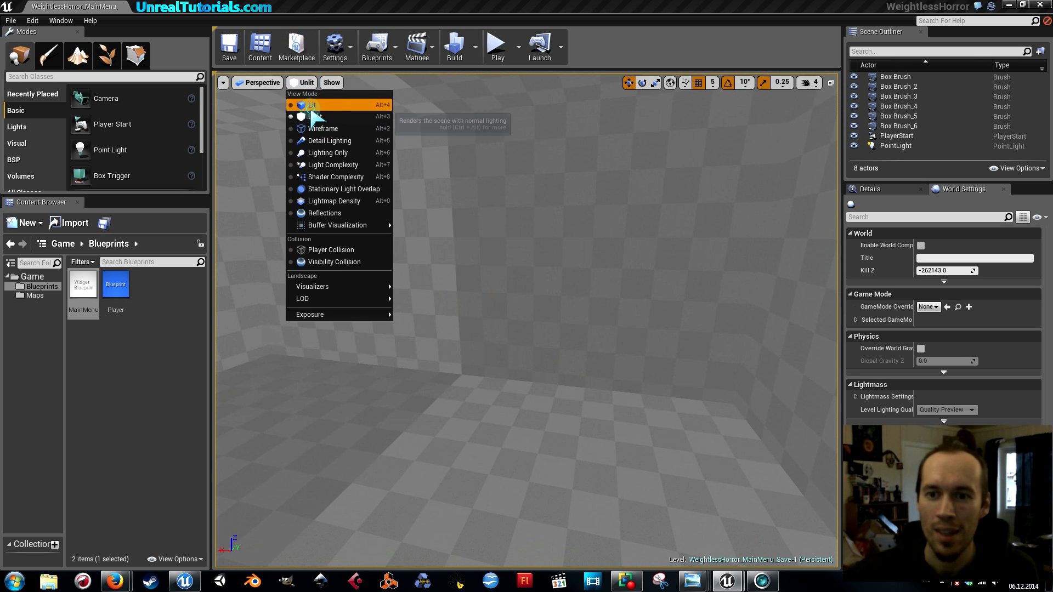
click(309, 104)
right_drag(470, 285, 489, 268)
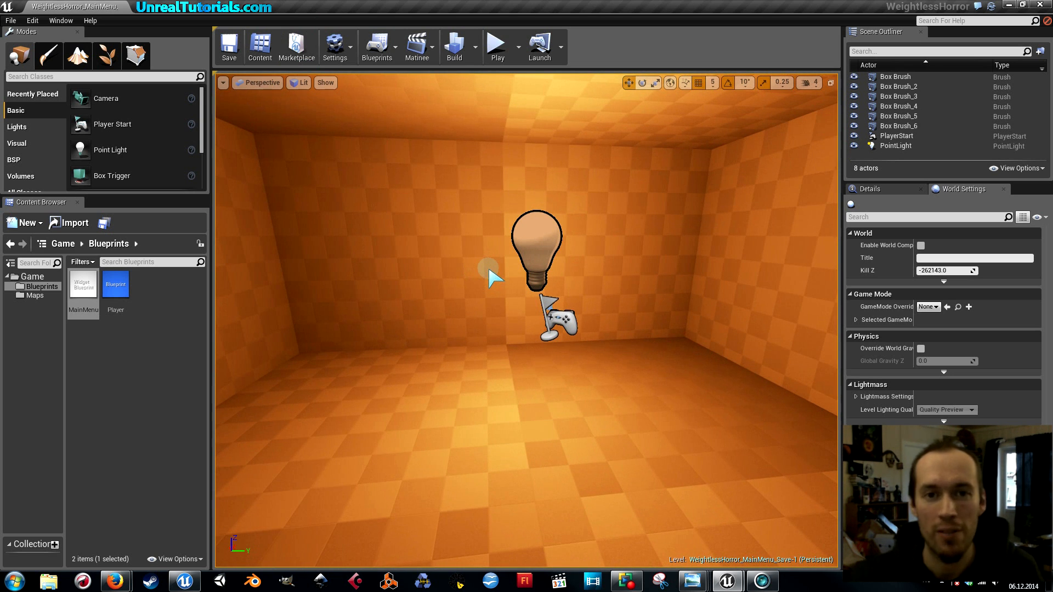